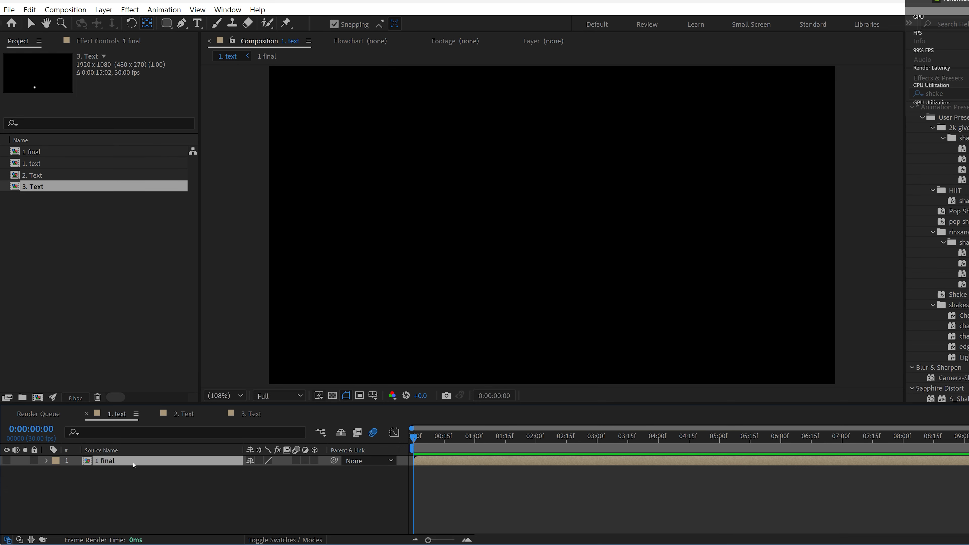
Step: Open the 1 final precomposition, preview its animation, and return to the 1. text composition
double_click(134, 464)
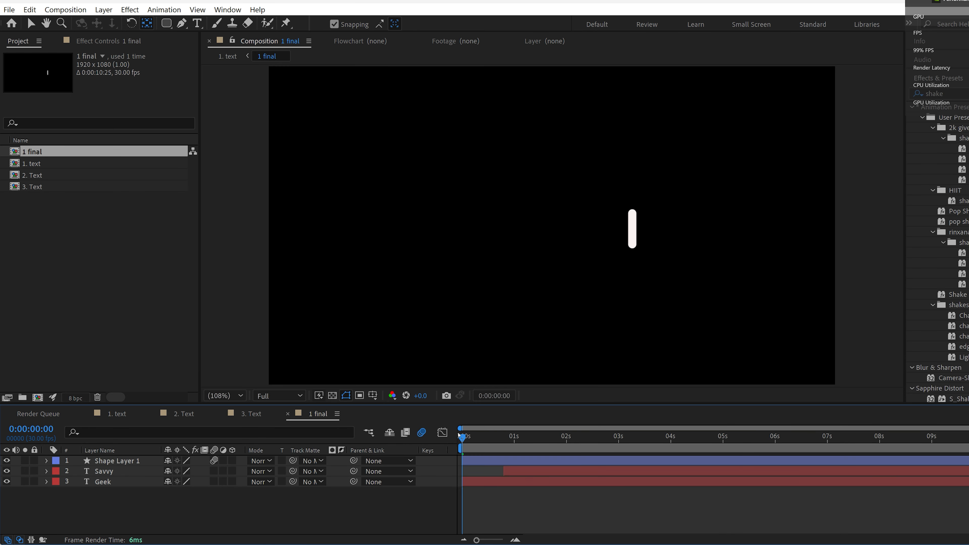
key("space")
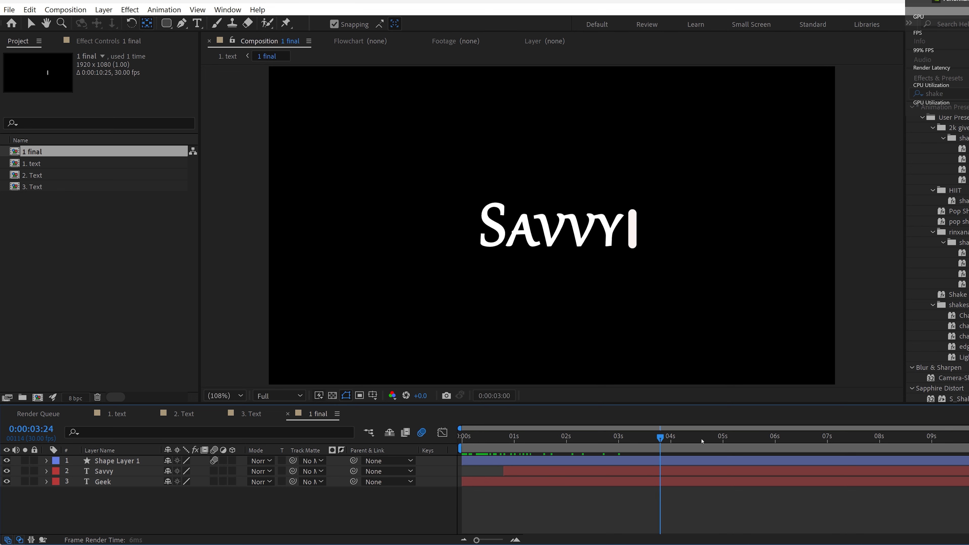
key("space")
left_click(116, 413)
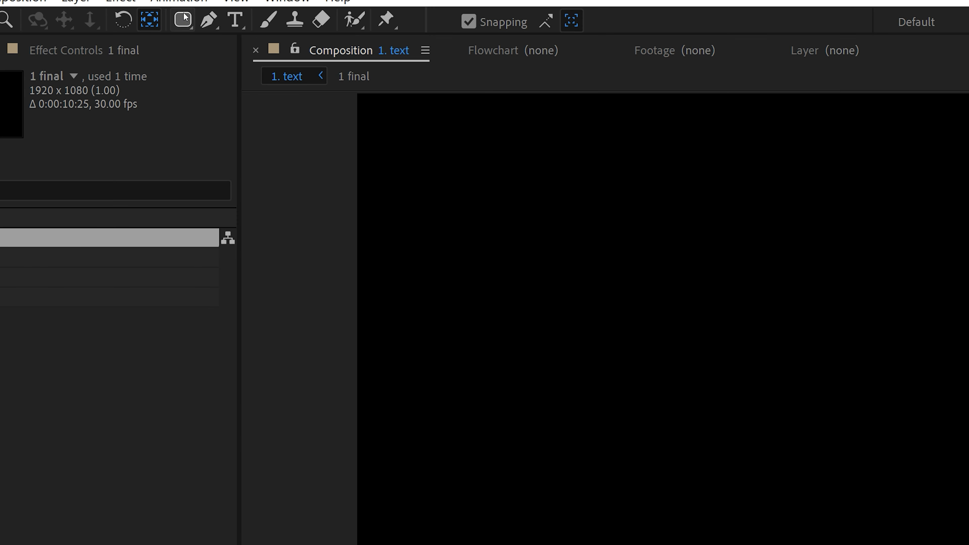
Step: Draw a thin vertical white bar in the 1. text composition with the Rounded Rectangle tool, to the right of the frame's centre
left_click(166, 24)
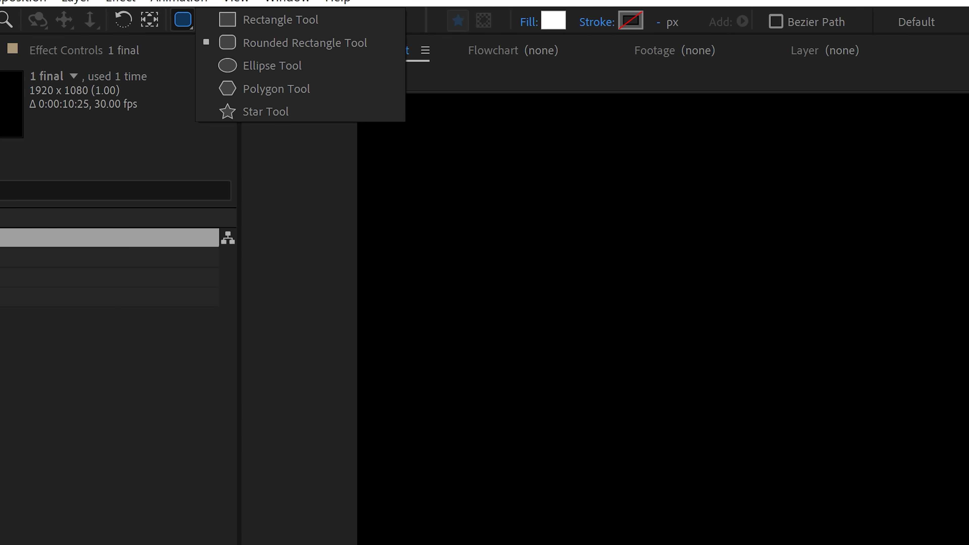
left_click(272, 65)
left_click(167, 23)
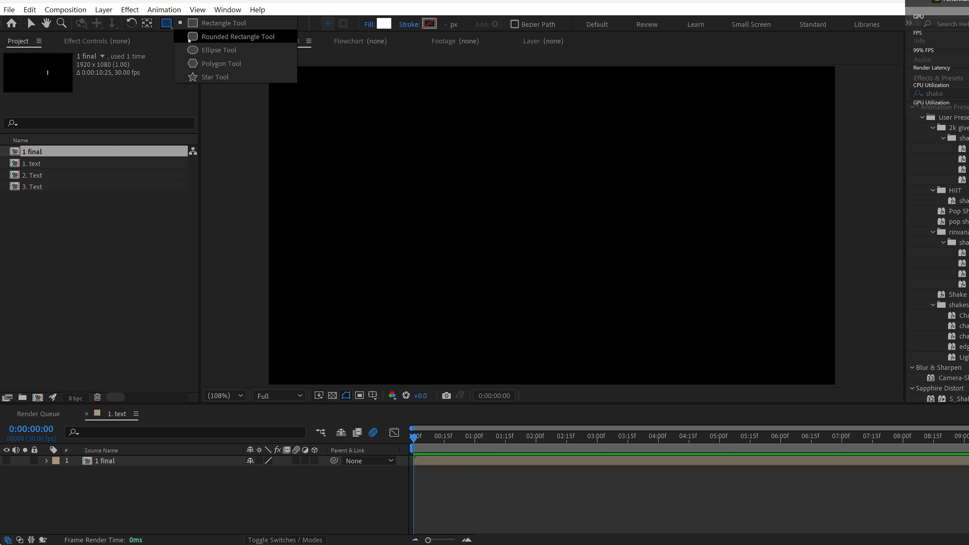
left_click(194, 37)
mouse_move(649, 187)
left_mouse_down()
mouse_move(659, 242)
mouse_move(652, 230)
left_mouse_up()
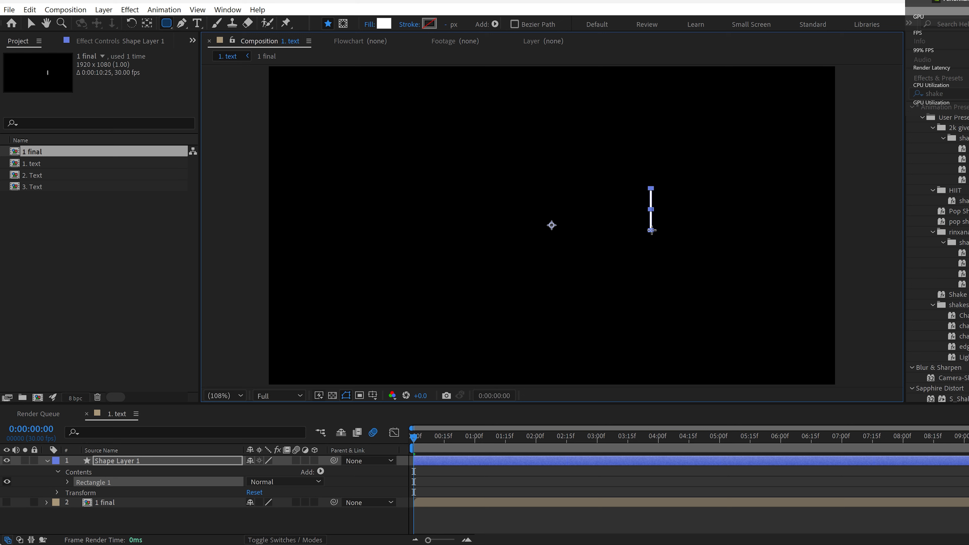
Step: Centre the bar shape layer's anchor point on the bar
left_click(109, 462)
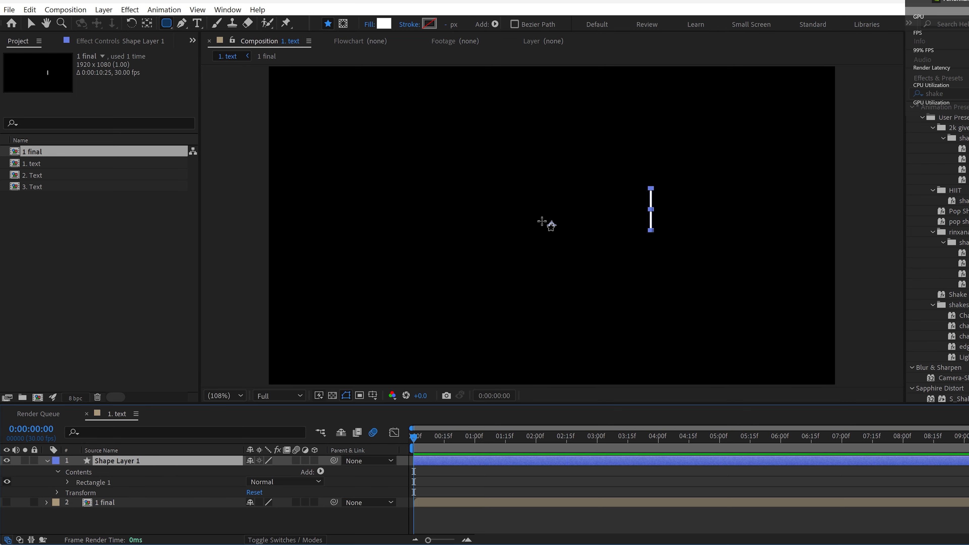
left_click(147, 23)
key("ctrl+alt+Home")
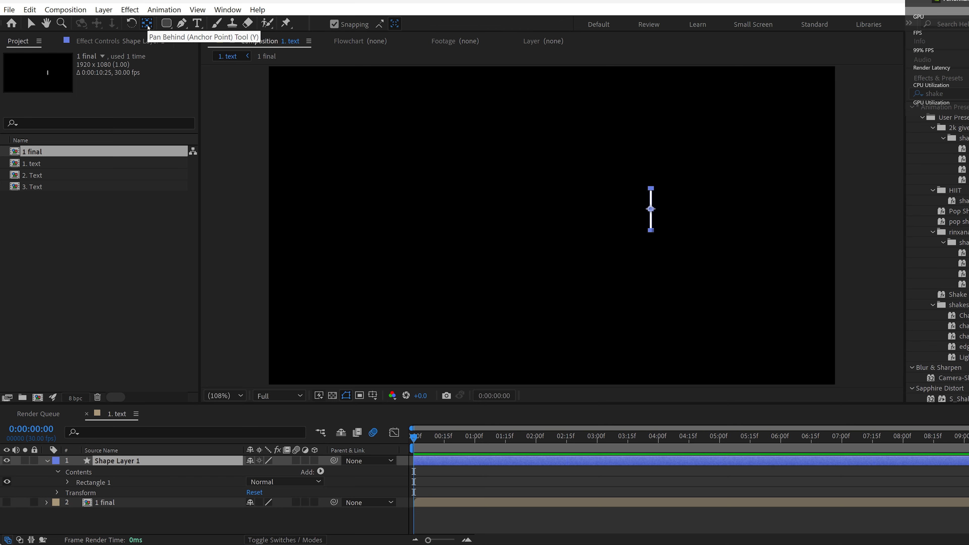
Step: Enlarge the bar's rectangle path to a size of 14.1 by 199.3 and unlink its size proportions
left_click(311, 531)
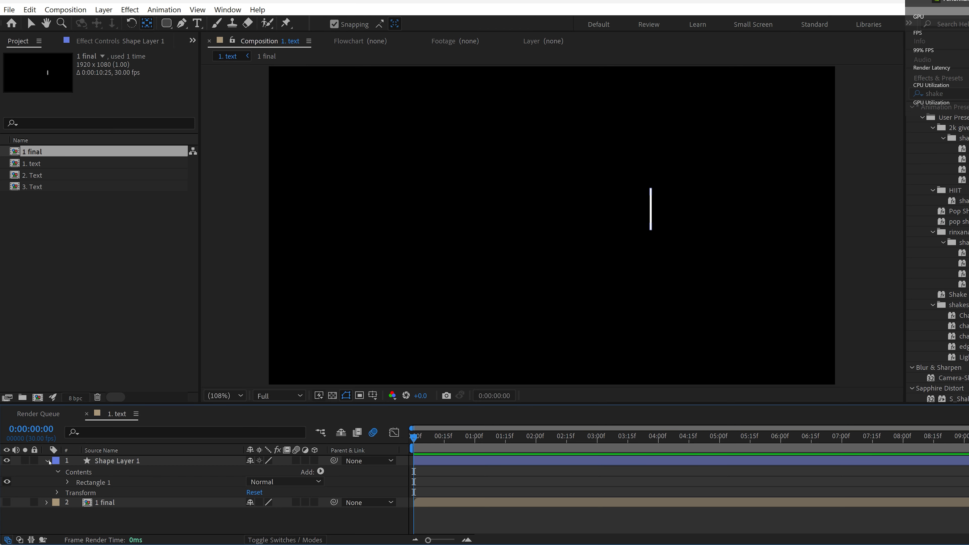
left_click(466, 458)
key("s")
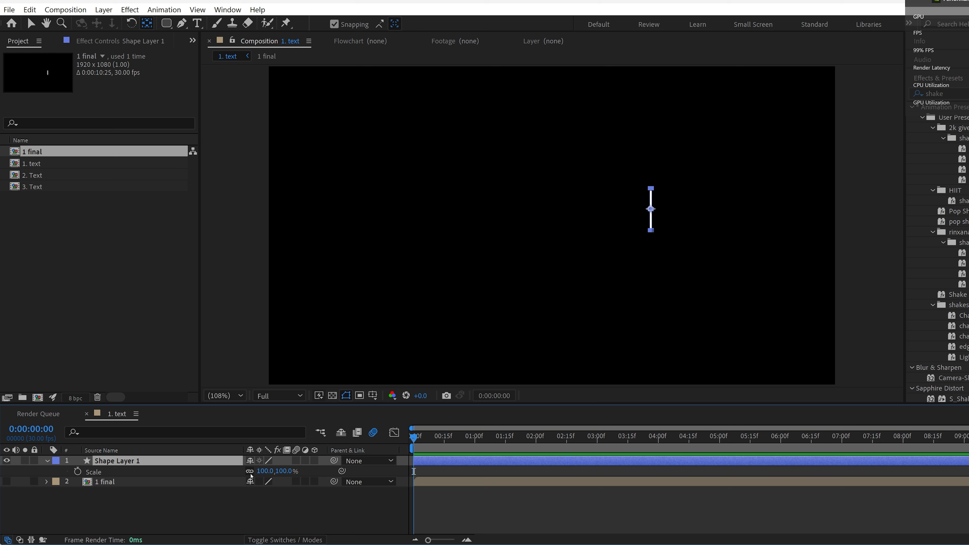
left_click(47, 460)
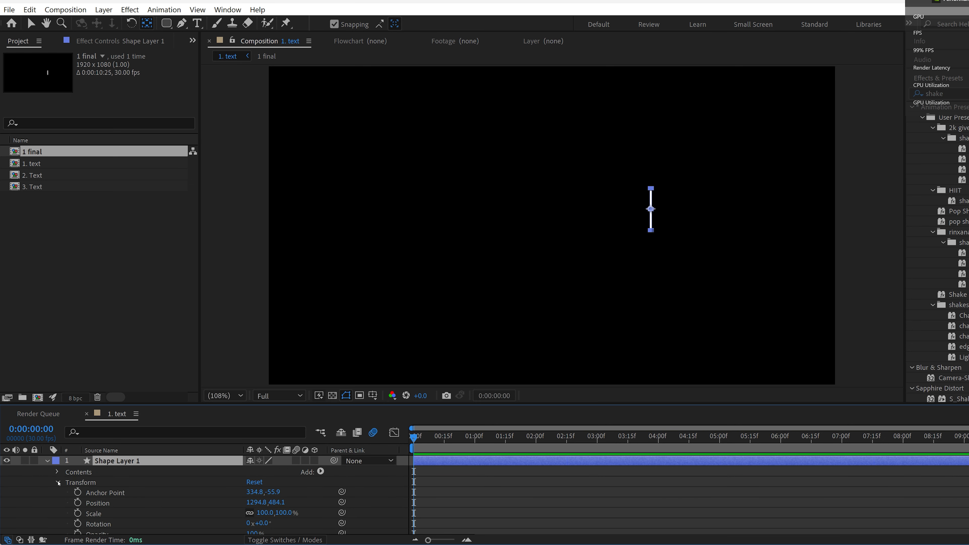
left_click(58, 483)
left_click(57, 472)
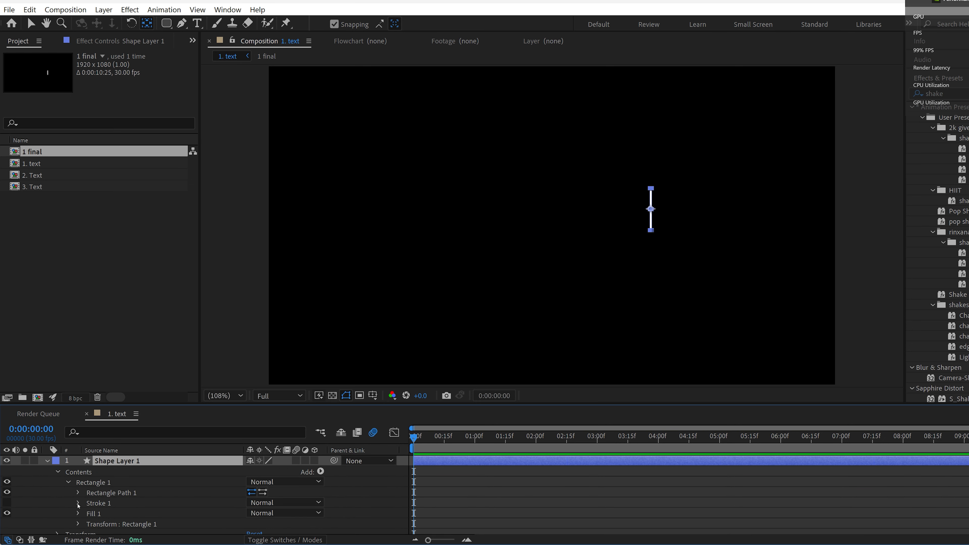
left_click(78, 504)
left_click(80, 503)
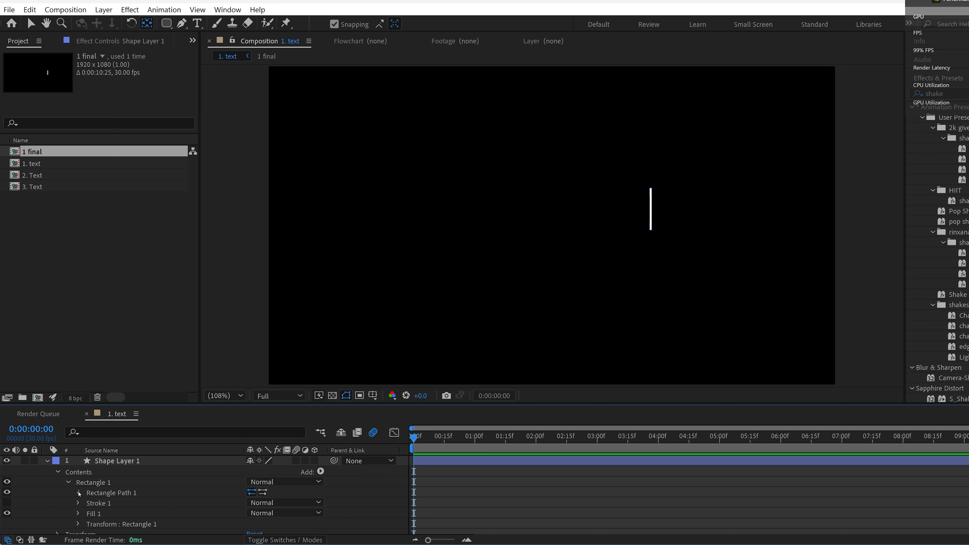
left_click(78, 493)
mouse_move(260, 502)
left_mouse_down()
mouse_move(290, 504)
mouse_move(263, 503)
left_mouse_up()
left_click(250, 503)
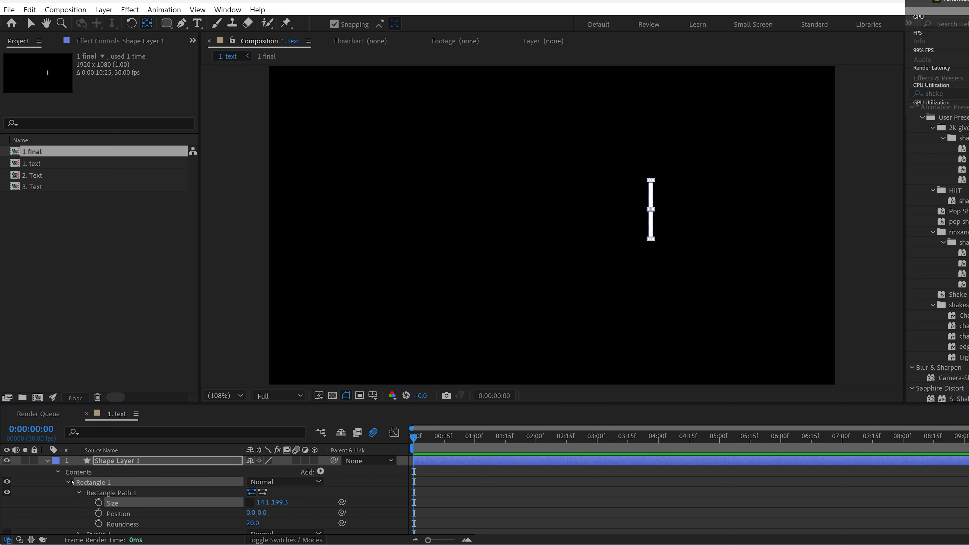
left_click(78, 493)
left_click(68, 482)
left_click(431, 302)
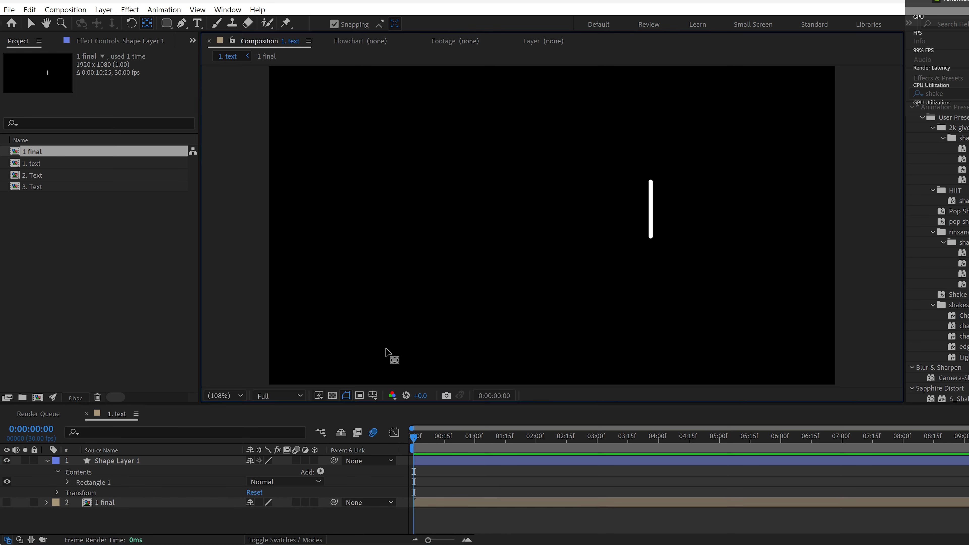
left_click(58, 473)
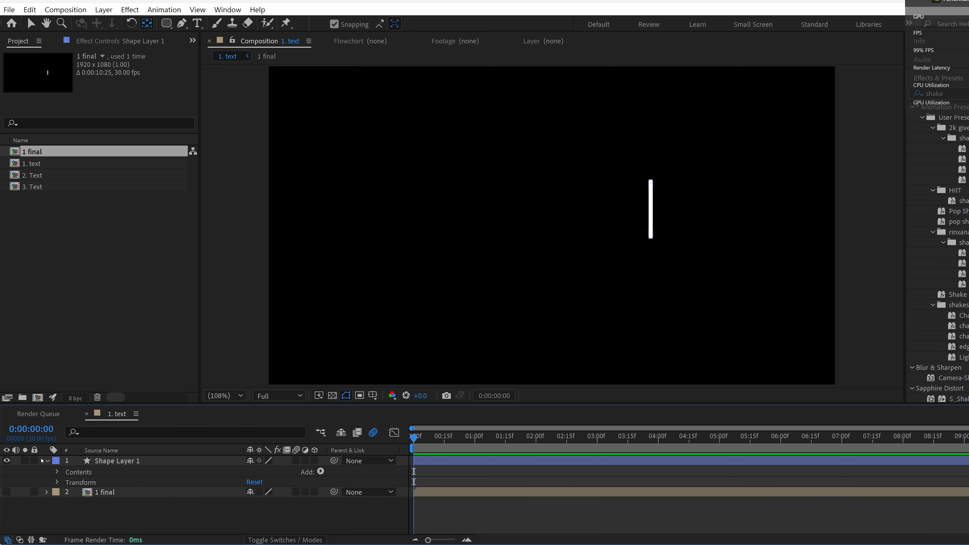
Step: Keyframe the bar's position at 0 seconds and move it horizontally to X 866.8 at 0:00:01:00
left_click(122, 462)
key("p")
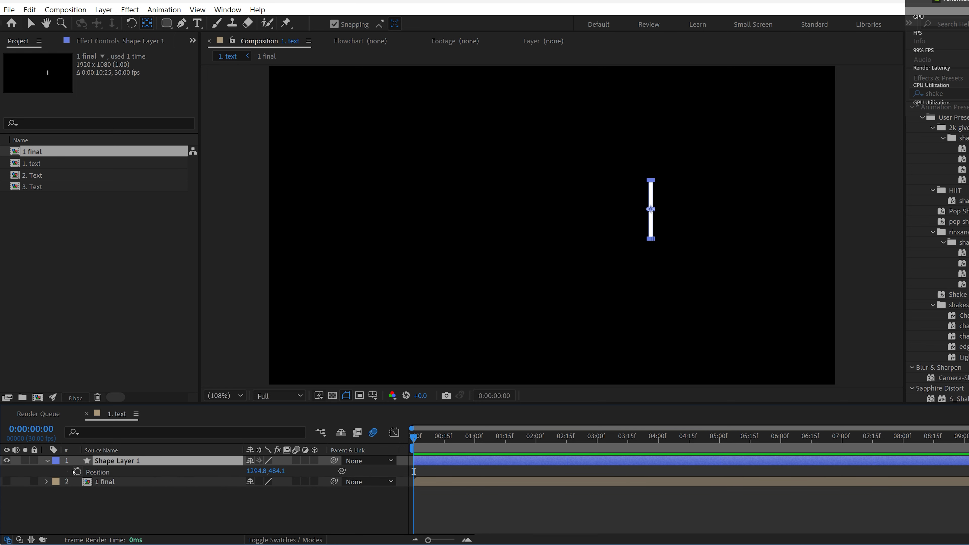
left_click(77, 472)
left_click_drag(414, 438, 475, 441)
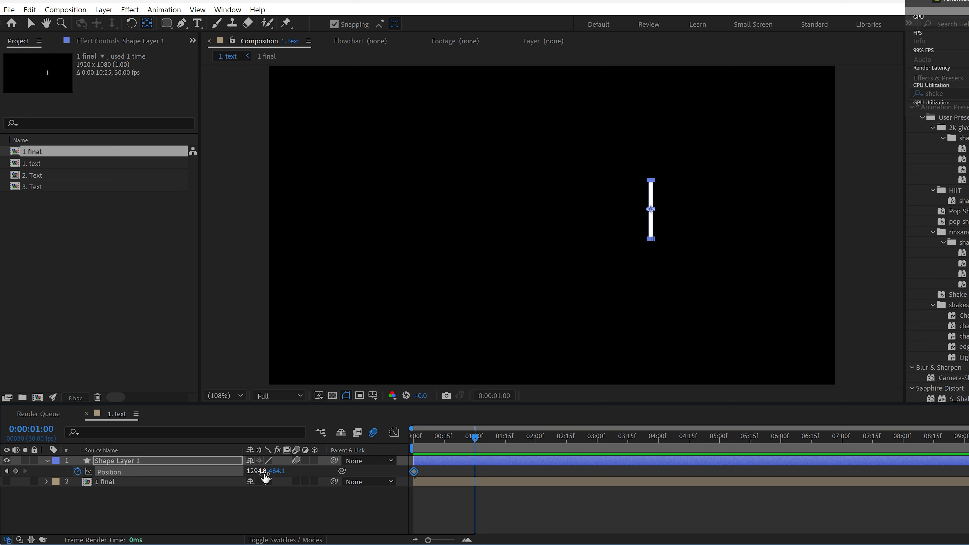
left_click_drag(261, 476, 98, 476)
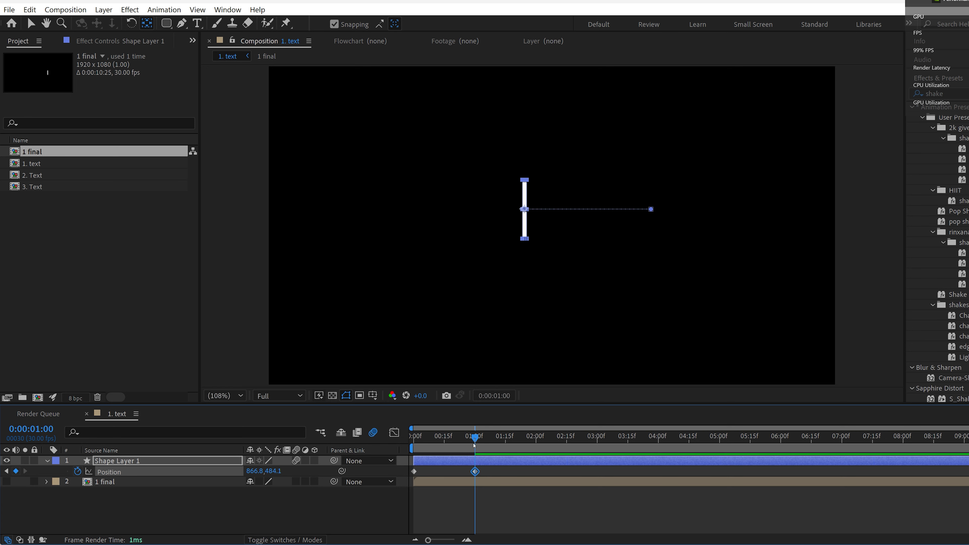
Step: Add copied position keyframes that hold the bar until about 0:00:01:28 and return it to its start by about 0:00:03:15, and preview the motion
left_click_drag(457, 437, 626, 449)
key("ctrl+v")
key("ctrl+c")
key("ctrl+v")
key("ctrl+b")
left_click_drag(623, 440, 413, 443)
key("space")
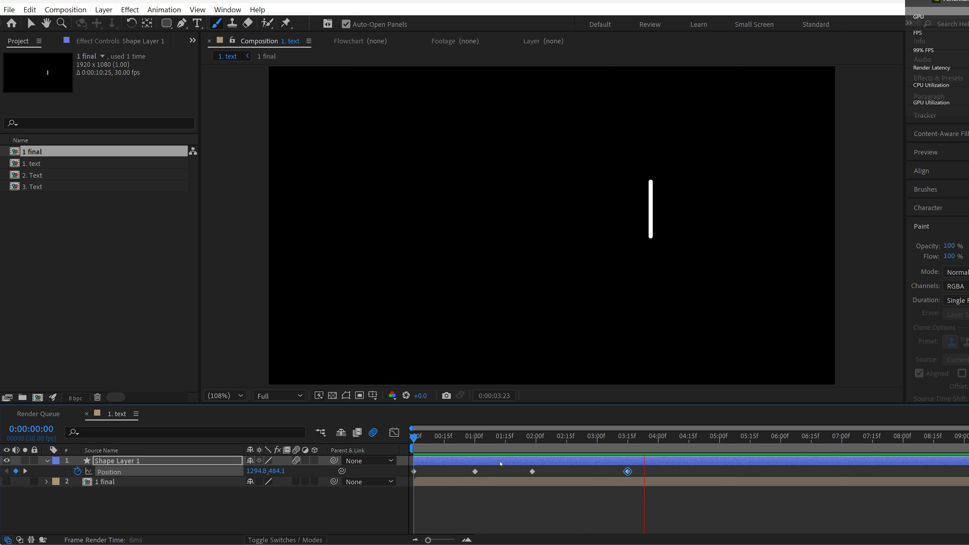
Step: Apply Easy Ease to all four position keyframes and move the third to about 0:00:01:15 and the last to about 0:00:03:02
left_click(503, 438)
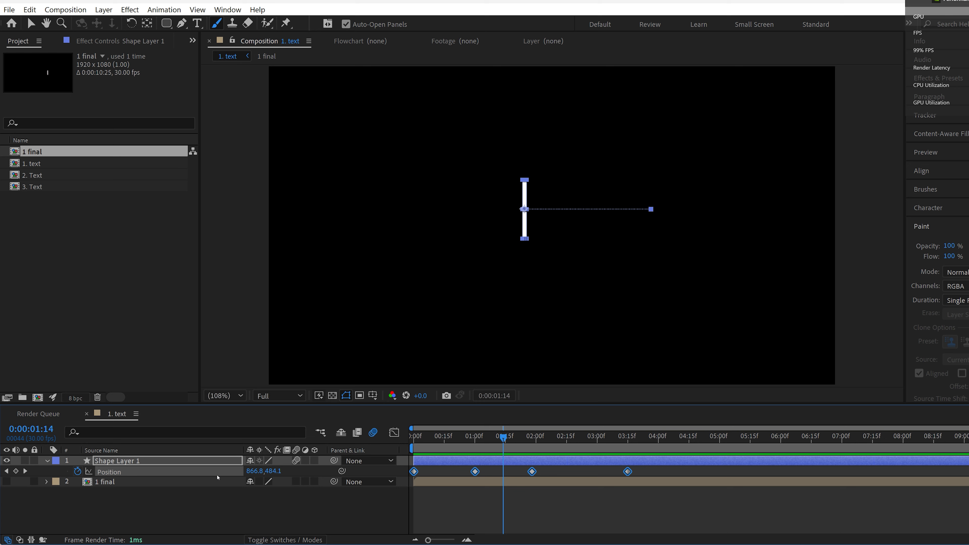
key("F9")
left_click(653, 501)
left_click_drag(532, 473, 507, 476)
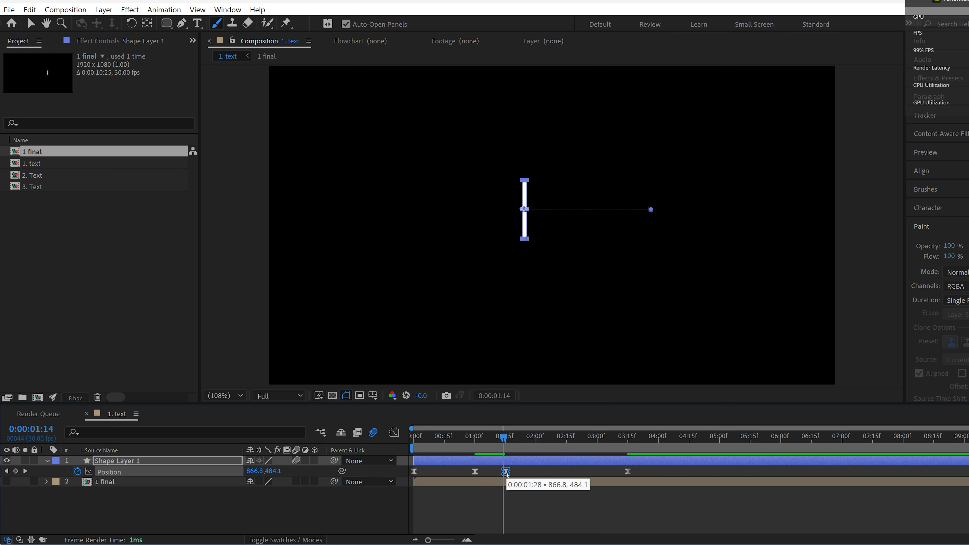
left_click_drag(628, 474, 603, 474)
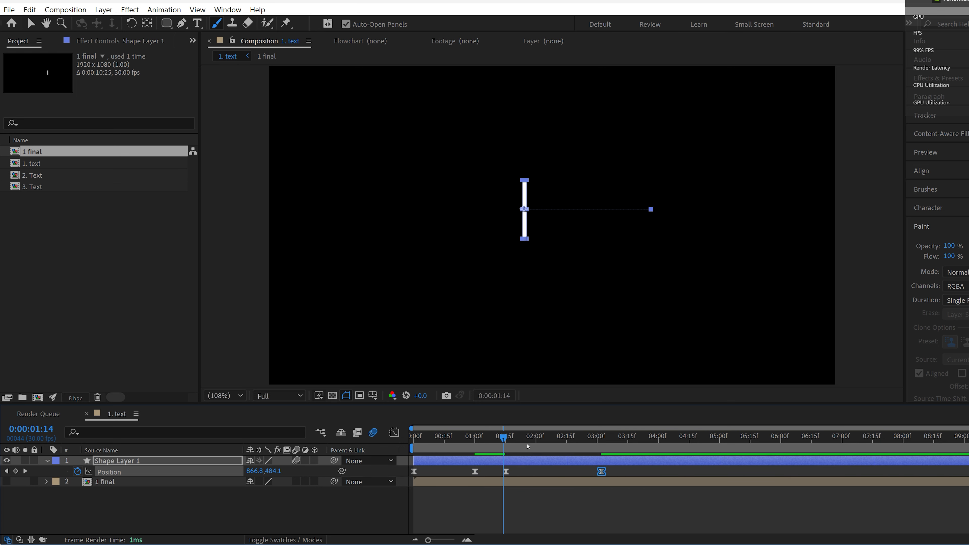
Step: Shorten the bar's motion by moving the third position keyframe to about 0:00:01:07 and the last to about 0:00:02:05, previewing the timing
key("space")
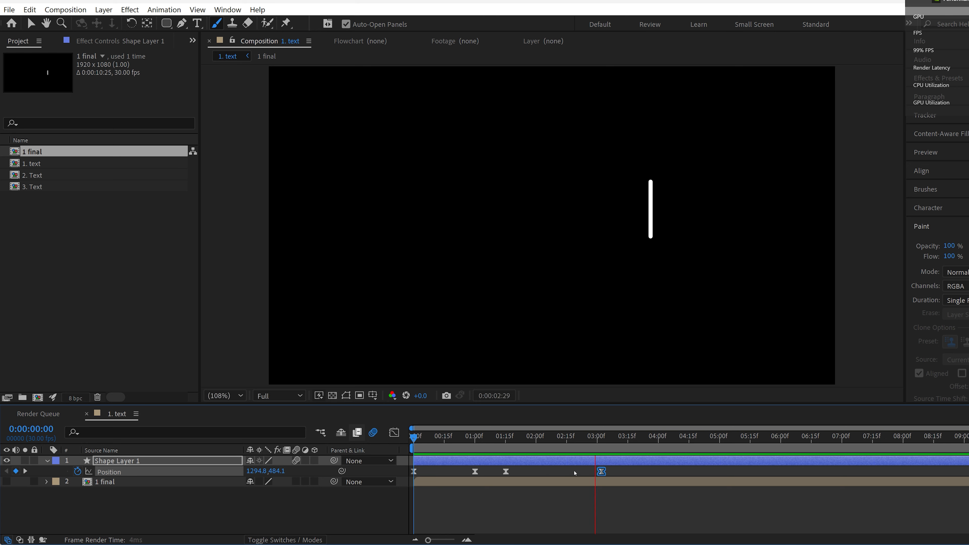
left_click(570, 438)
left_click(583, 502)
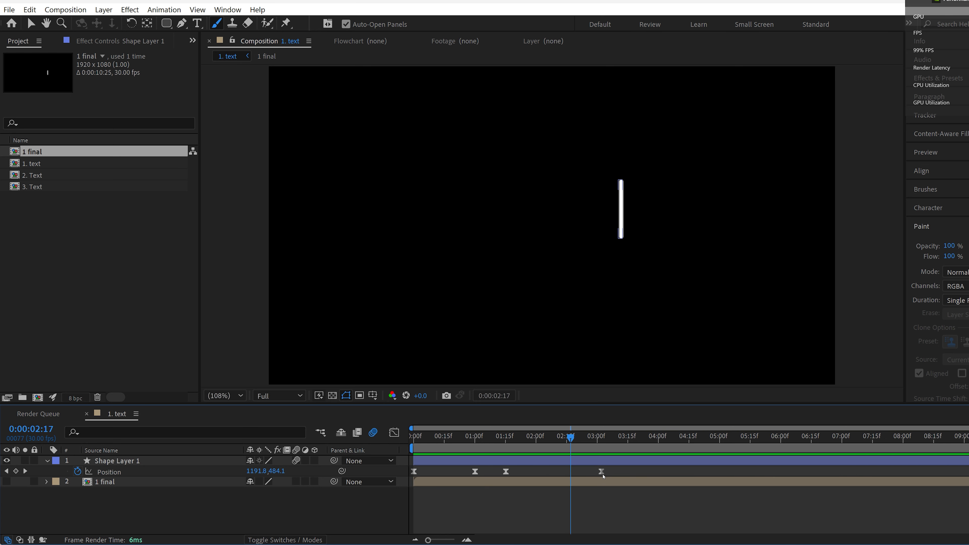
left_click_drag(602, 472, 577, 472)
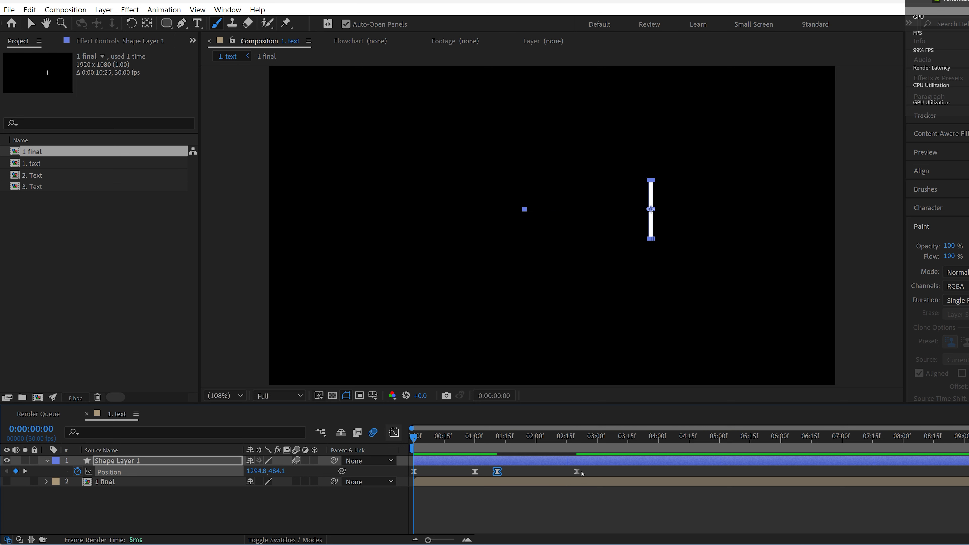
left_click_drag(581, 473, 561, 474)
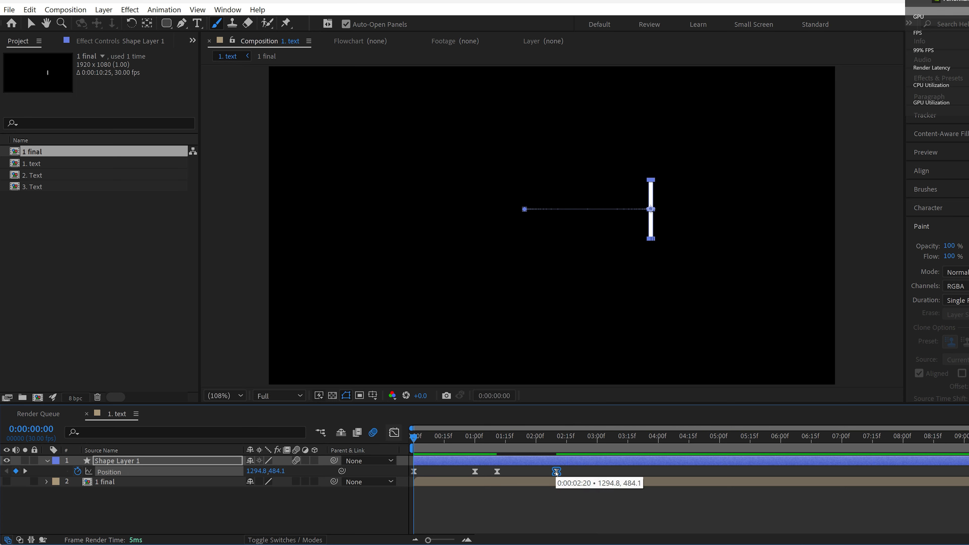
key("space")
key("space")
left_click_drag(497, 472, 489, 472)
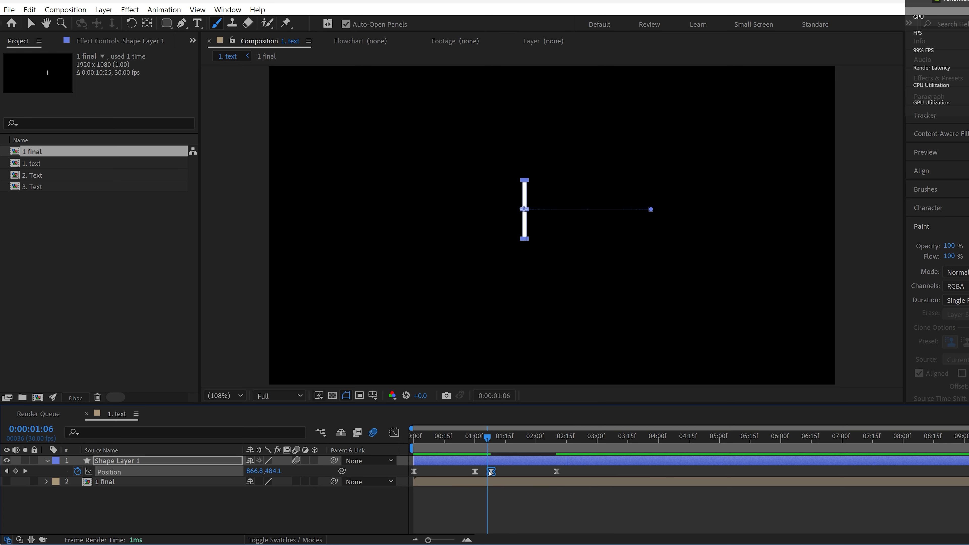
mouse_move(556, 471)
left_mouse_down()
mouse_move(530, 472)
mouse_move(546, 472)
left_mouse_up()
key("space")
left_click(379, 507)
Step: Add a text layer reading "Geek" to the left of the bar
key("ctrl+t")
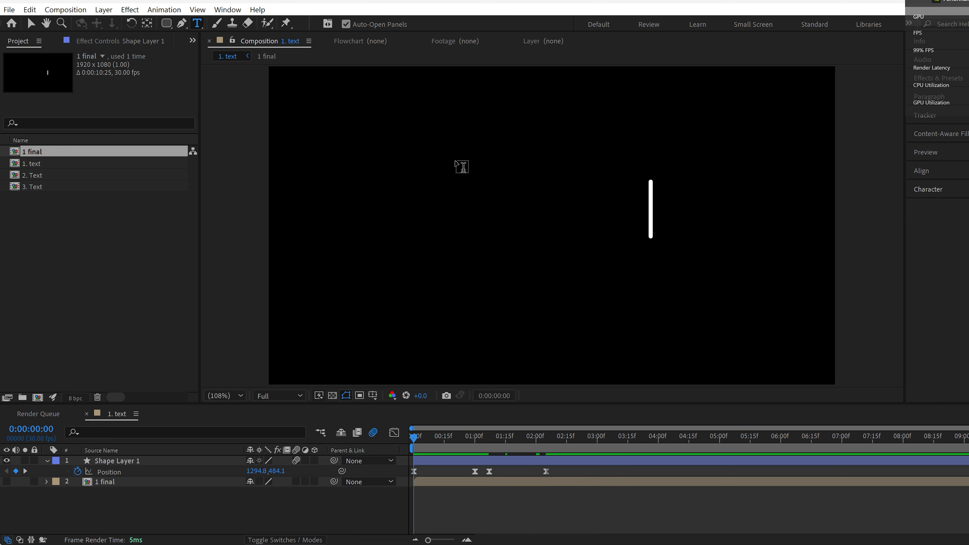
left_click(487, 208)
type("G")
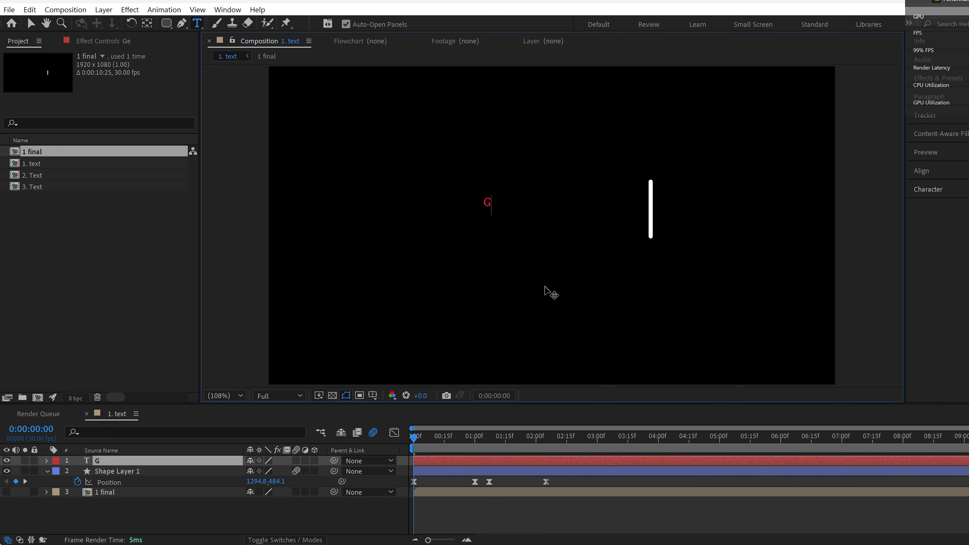
type("eek")
Step: Set the Geek text's font size to 156 px and move it near the centre, level with the bar
key("ctrl+a")
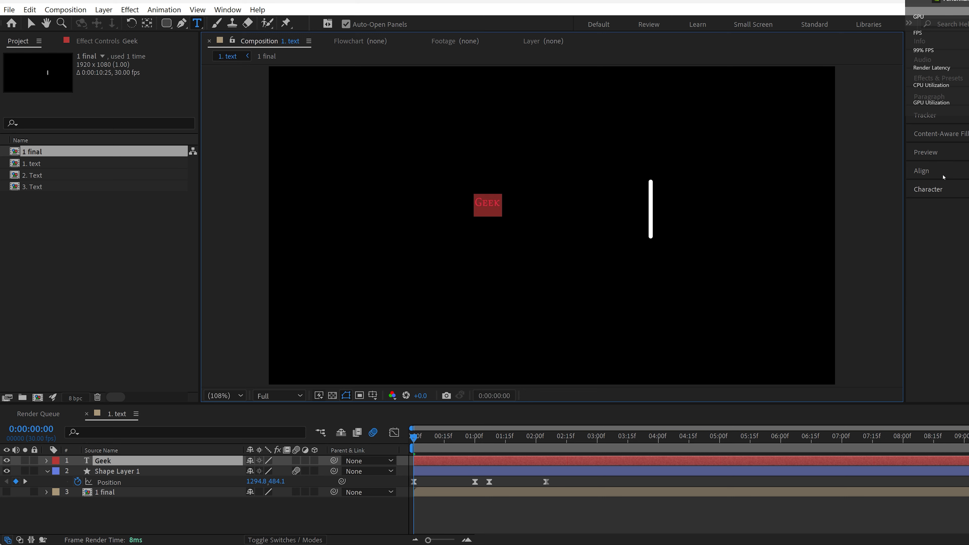
left_click(928, 189)
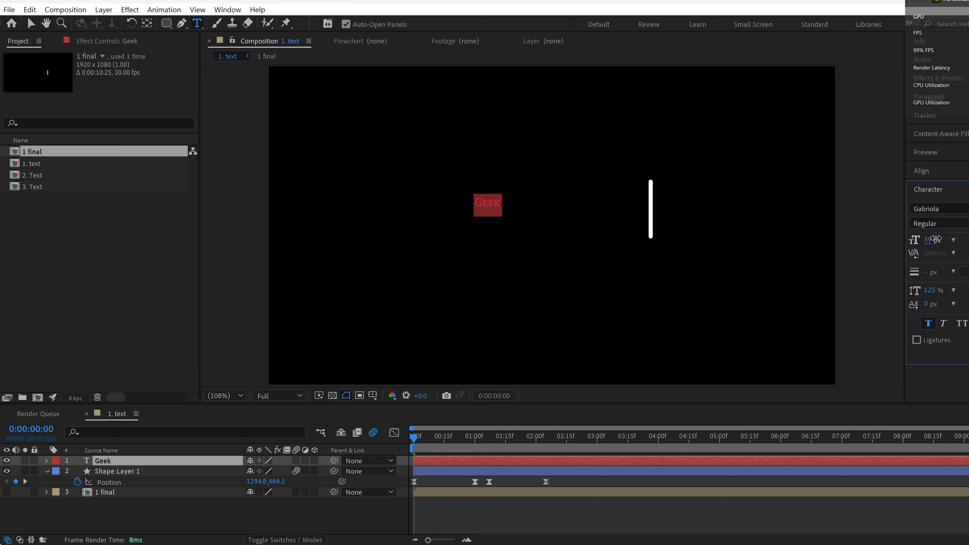
left_click_drag(935, 239, 968, 247)
left_click_drag(498, 285, 553, 308)
Step: Centre the Geek text layer's anchor point and preview the bar passing across the text
left_click(163, 461)
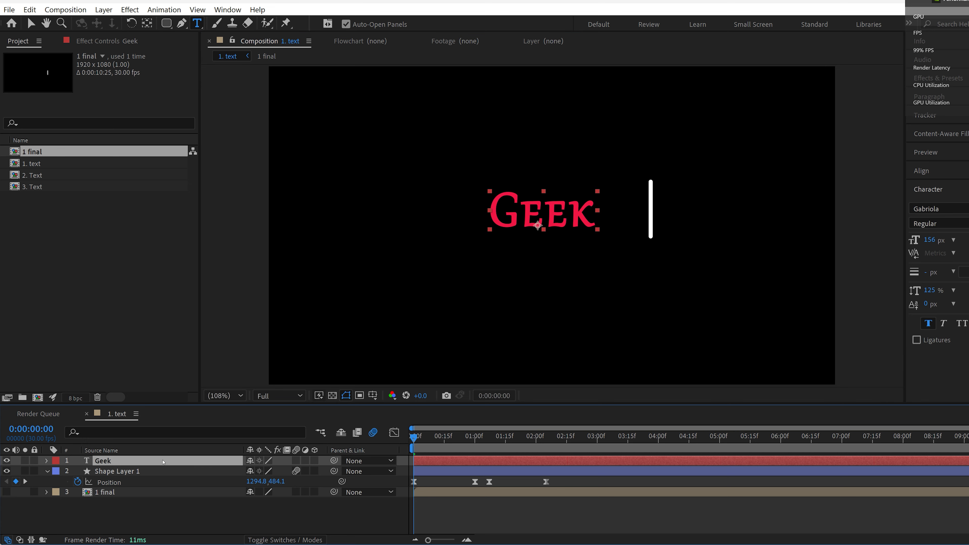
double_click(149, 24)
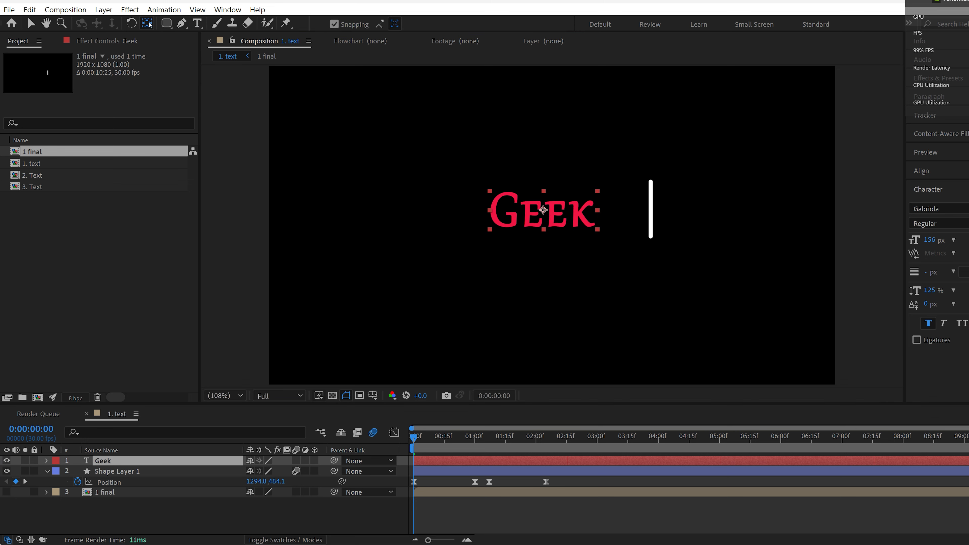
left_click(142, 485)
left_click(105, 461)
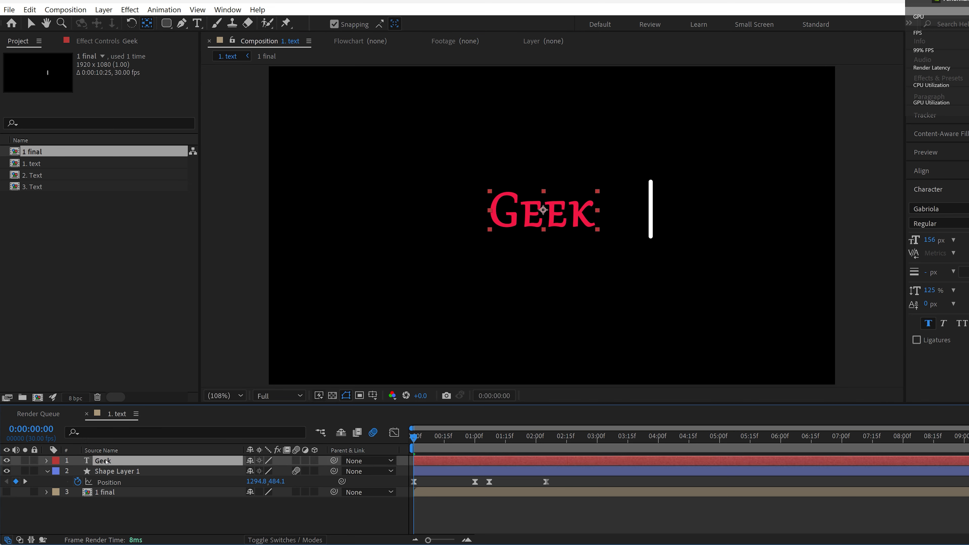
key("space")
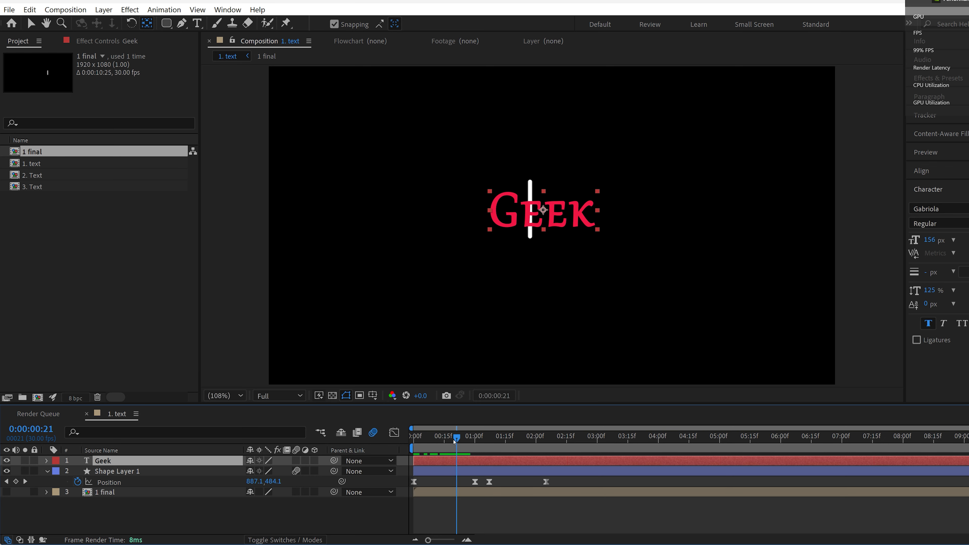
Step: Trim the start of the Geek text layer to 0:00:00:14
left_click_drag(431, 539, 445, 539)
left_click_drag(503, 440, 487, 444)
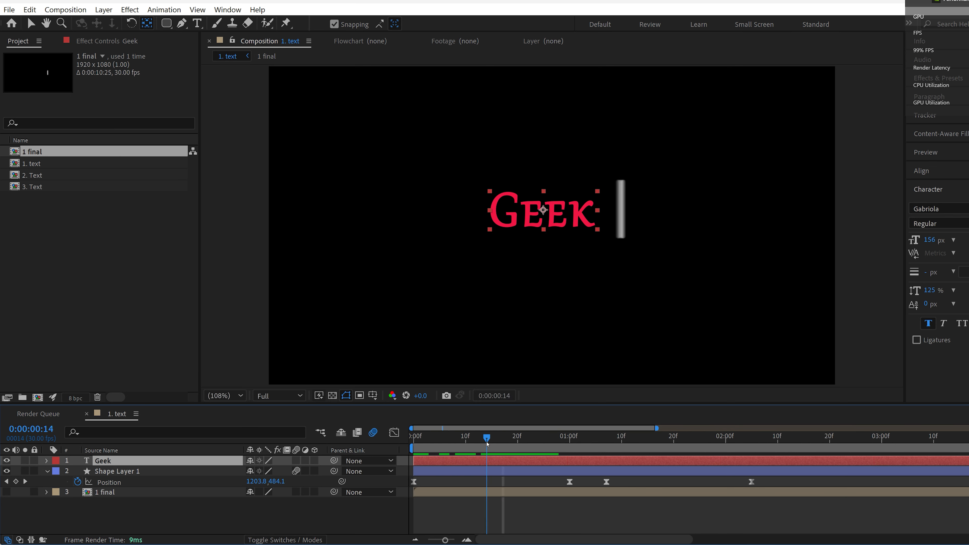
key("alt+bracketleft")
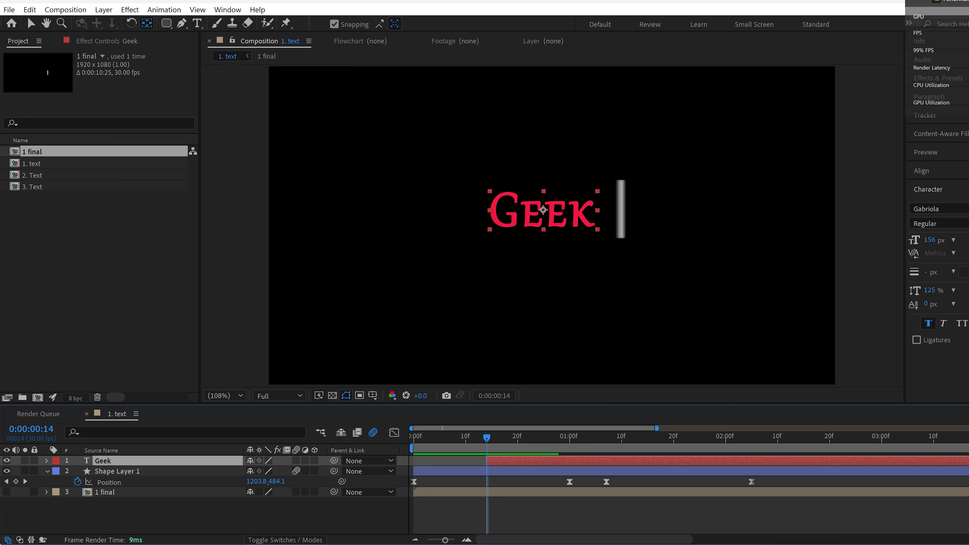
Step: Set the bar's X position to 1112.8 at 0:00:00:14, at the right edge of the Geek text, and preview the motion
left_click(166, 473)
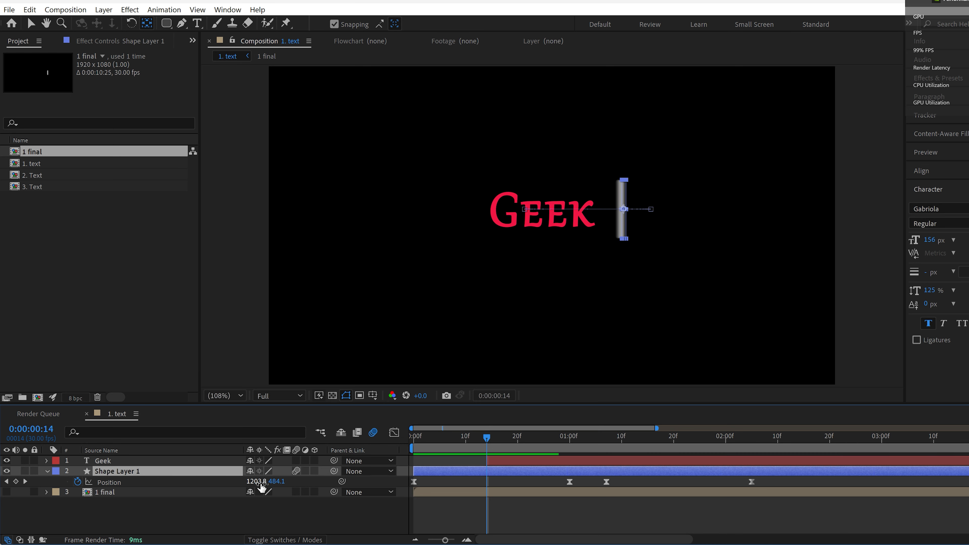
left_click_drag(259, 483, 202, 483)
left_click(439, 515)
key("Home")
key("space")
left_click_drag(543, 440, 585, 440)
key("j")
key("v")
Step: Move the bar just left of the Geek text at the 0:00:01:00 keyframe, copy that position to the next keyframe and preview
left_click(570, 484)
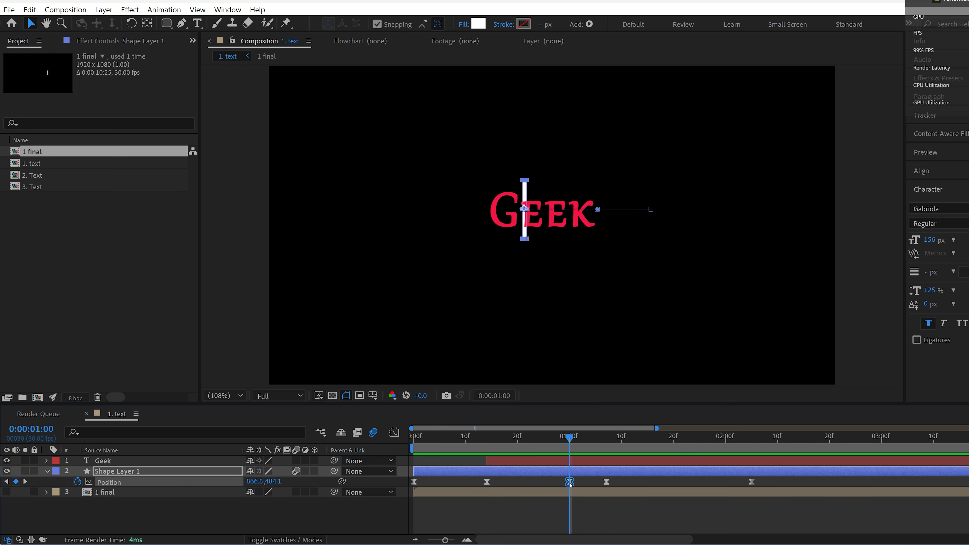
left_click_drag(254, 482, 195, 483)
key("ctrl+c")
key("k")
key("ctrl+v")
left_click(539, 439)
key("space")
Step: Bring the bar's starting position at 0:00:00:00 closer to the Geek text and preview the motion
key("space")
Step: Retime the bar's last three position keyframes to about 0:00:01:01, 0:00:01:05 and 0:00:02:01
left_click_drag(752, 483, 728, 485)
left_click_drag(570, 483, 596, 483)
left_click_drag(579, 483, 575, 483)
left_click_drag(684, 439, 413, 482)
left_click(15, 482)
left_click(413, 482)
key("Delete")
mouse_move(476, 438)
left_mouse_down()
mouse_move(412, 442)
mouse_move(487, 439)
left_mouse_up()
key("space")
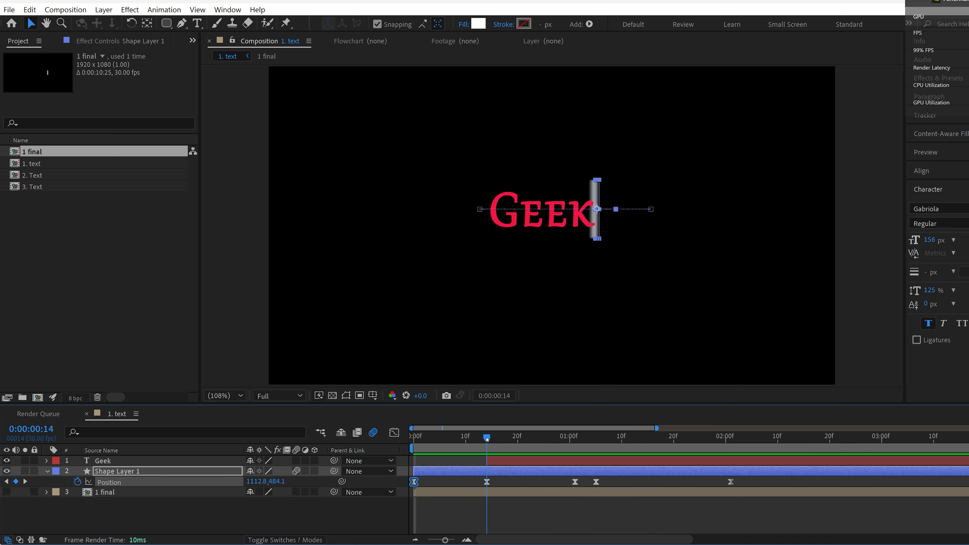
Step: Draw a rectangular mask around the Geek text and its bar, and start animating the Mask Path at 0:00:00:14
left_click(497, 461)
left_click(47, 472)
left_click(47, 461)
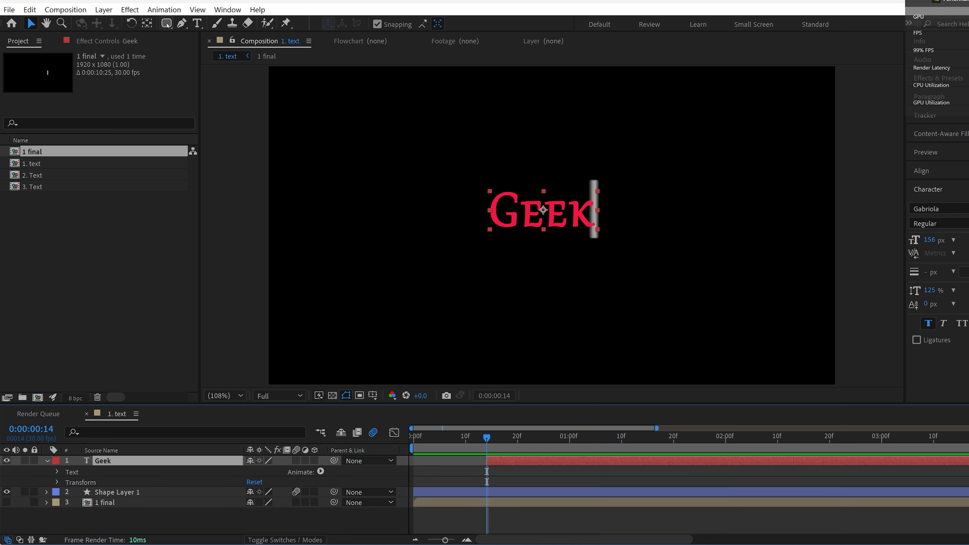
left_click_drag(168, 25, 213, 27)
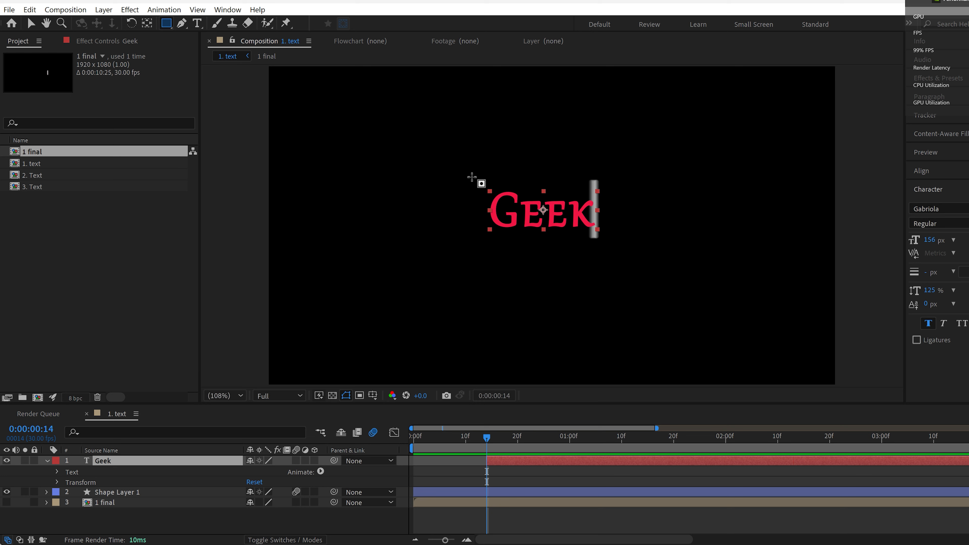
left_click_drag(472, 177, 601, 237)
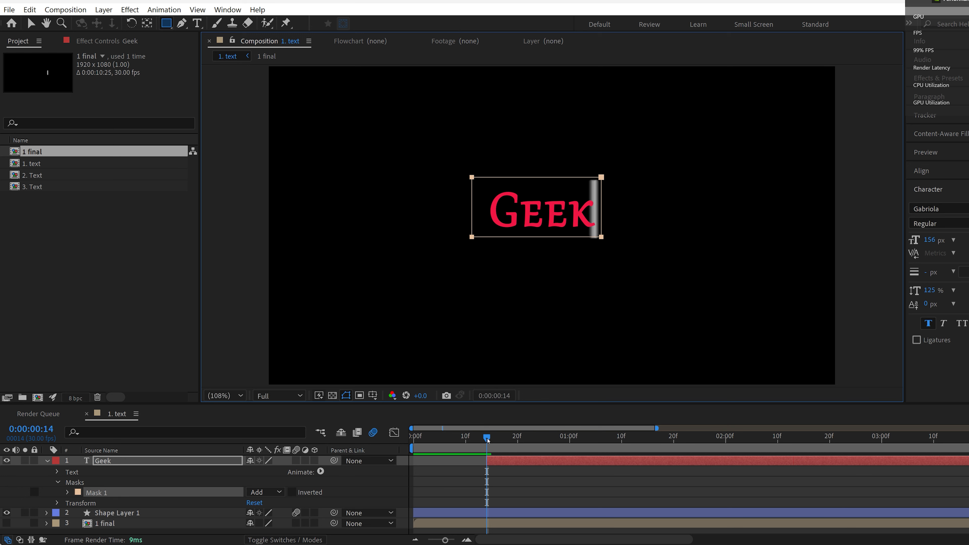
left_click(67, 492)
left_click(88, 498)
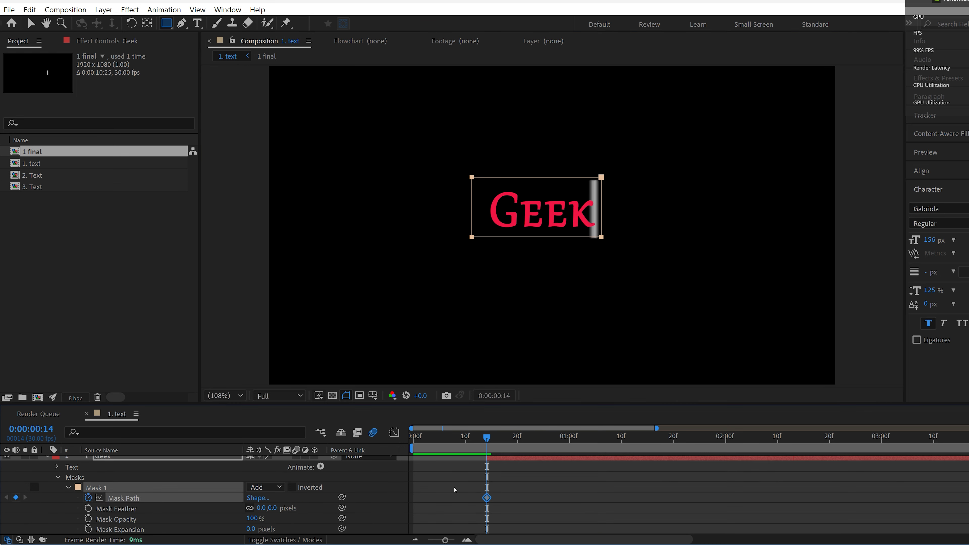
Step: Move the Mask Path keyframe to about 0:00:01:04, and at 0:00:00:14 shift the mask right of the Geek text to hide it
left_click_drag(487, 498, 590, 497)
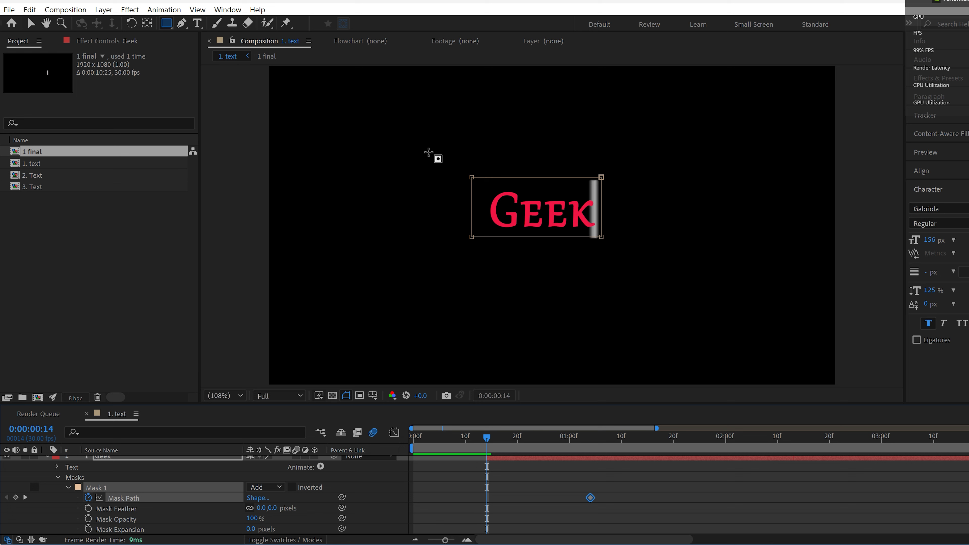
key("v")
left_click_drag(428, 163, 676, 303)
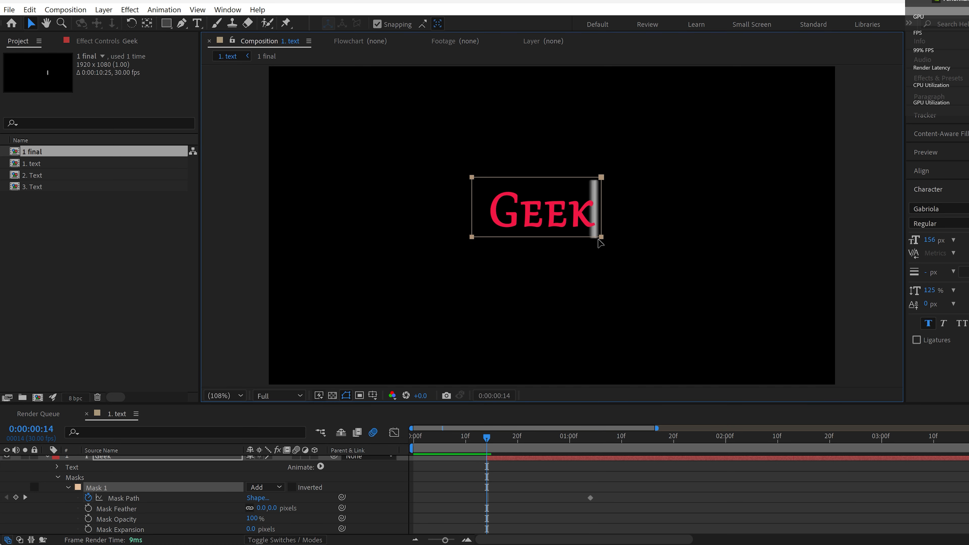
left_click_drag(596, 241, 722, 240)
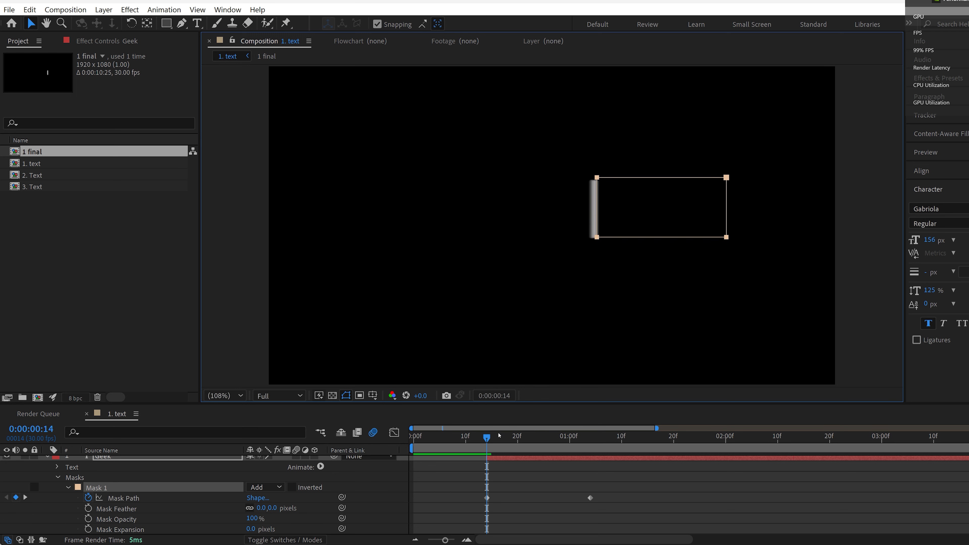
left_click(487, 438)
left_click_drag(488, 440, 596, 441)
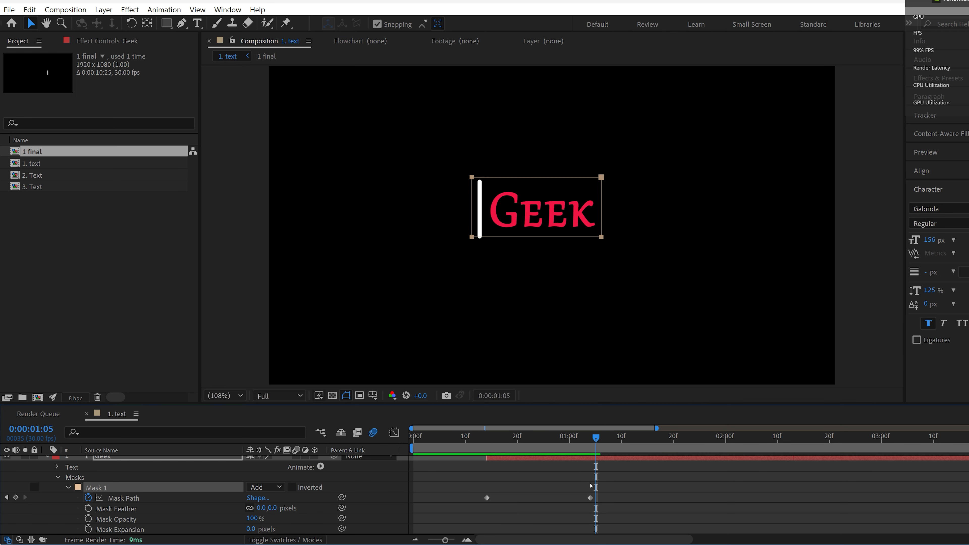
Step: Retime the Geek mask's end keyframe to about 0:00:00:22 so the reveal follows the bar, and preview it
left_click_drag(590, 497, 534, 498)
left_click(440, 439)
key("space")
left_click_drag(465, 441, 518, 441)
left_click_drag(533, 498, 528, 498)
left_click_drag(517, 439, 456, 438)
left_click(234, 501)
key("space")
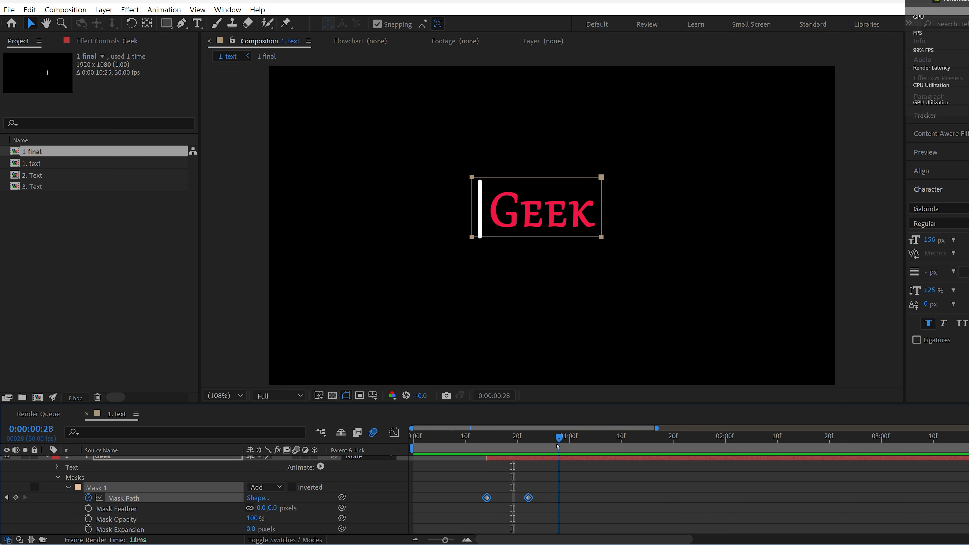
Step: Show the bar's position keyframes for reference and add a Geek Mask Path keyframe at about 0:00:01:04 holding the full reveal
left_click(58, 478)
left_click(47, 461)
left_click(118, 472)
key("u")
left_click_drag(559, 440, 601, 442)
left_click(575, 461)
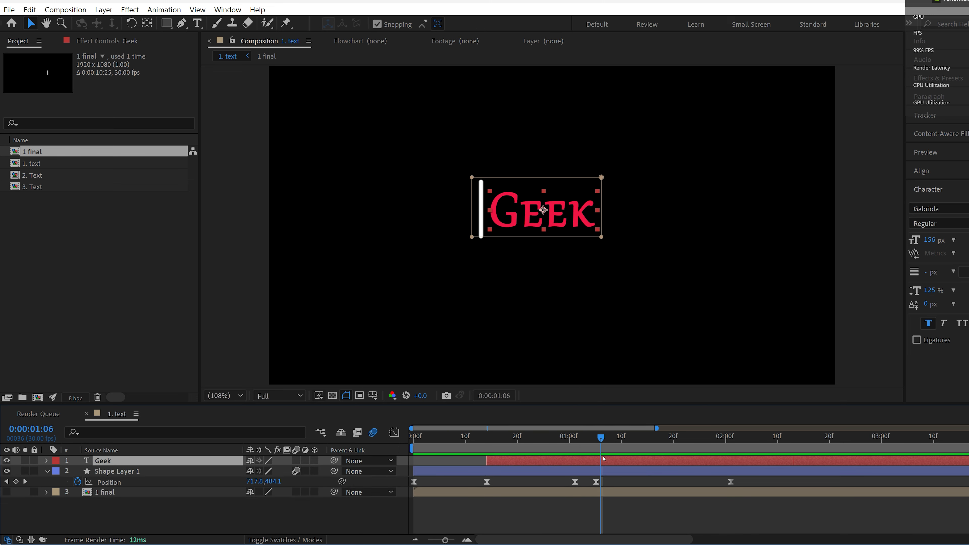
key("m")
left_click(15, 482)
left_click_drag(601, 482, 591, 482)
Step: Shift the Geek mask to the right of the text to hide the word again, placing that keyframe at about 0:00:01:17
left_click_drag(447, 162, 665, 313)
left_click_drag(505, 220, 579, 225)
left_click(200, 479)
left_click(67, 472)
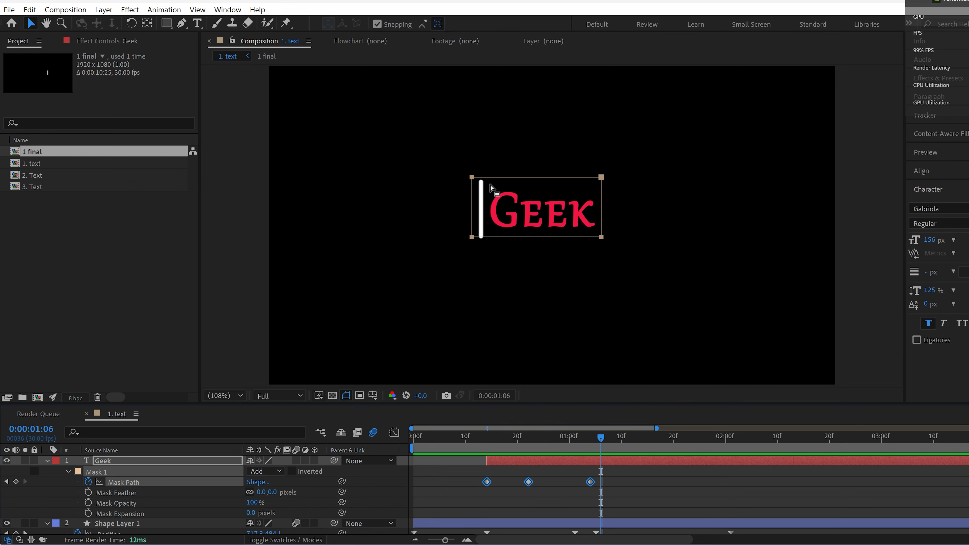
left_click_drag(486, 177, 623, 177)
left_click_drag(601, 482, 658, 482)
Step: Retime the Geek mask's hiding keyframes to about 0:00:01:07 and 0:00:01:12, adjust the mask to the bar at 0:00:01:10 and preview
mouse_move(601, 439)
left_mouse_down()
mouse_move(543, 440)
mouse_move(606, 441)
left_mouse_up()
left_click_drag(591, 482, 622, 482)
left_click_drag(606, 439, 622, 439)
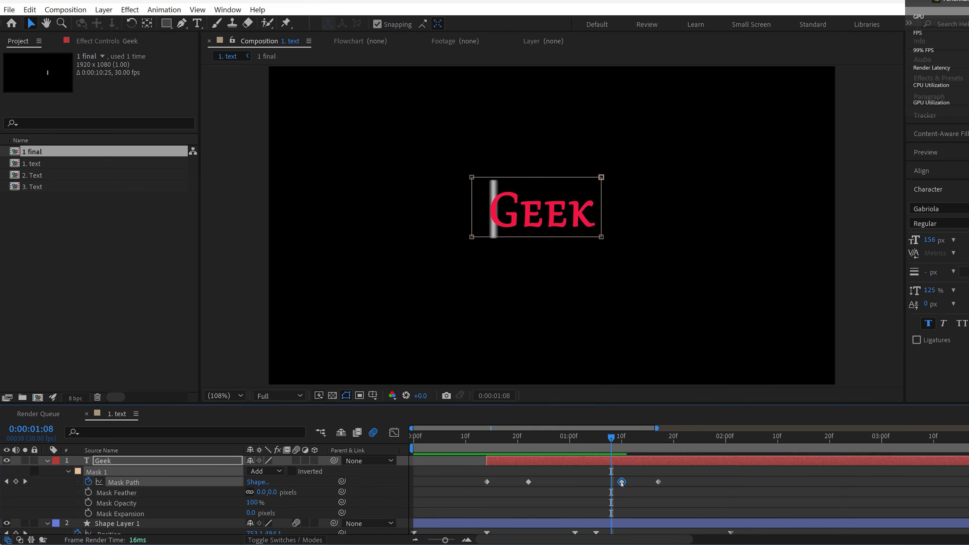
left_click_drag(659, 482, 632, 482)
left_click_drag(622, 482, 606, 482)
mouse_move(621, 439)
left_mouse_down()
mouse_move(638, 439)
mouse_move(621, 438)
left_mouse_up()
left_click_drag(652, 177, 647, 178)
key("space")
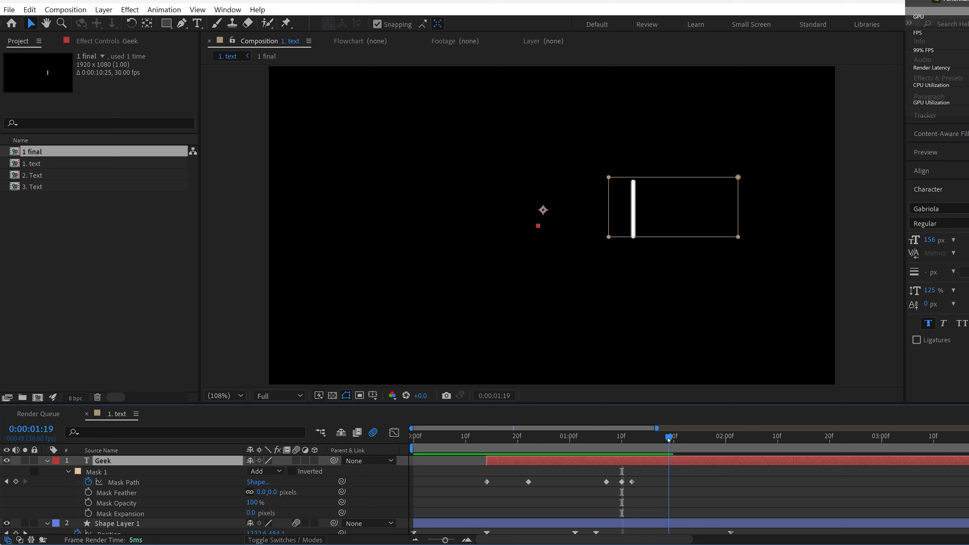
Step: Add a text layer reading "Savvy" below the Geek text, with the time at 0:00:01:07 and the other layers collapsed
left_click_drag(565, 439, 606, 439)
key("ctrl+t")
key("ctrl+shift+a")
left_click(564, 461)
left_click(572, 523)
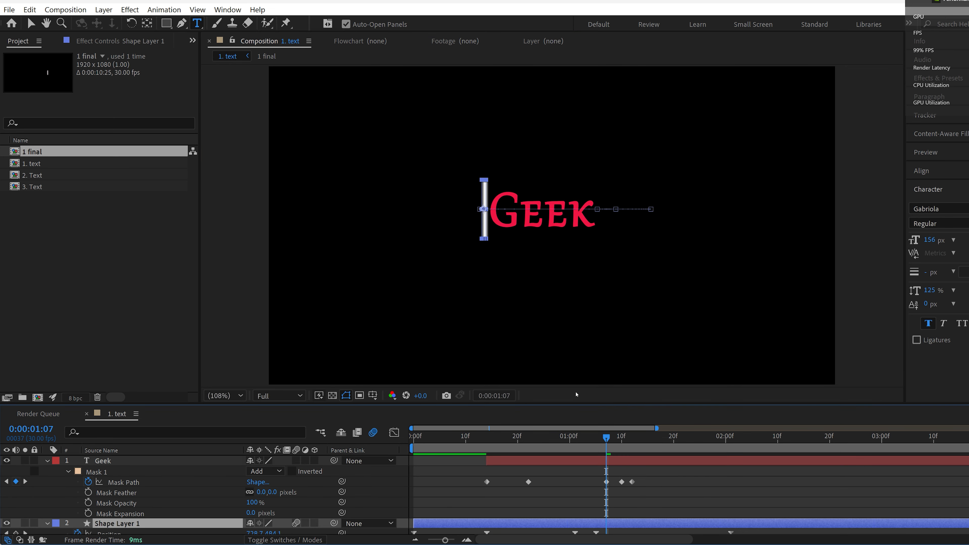
left_click(47, 524)
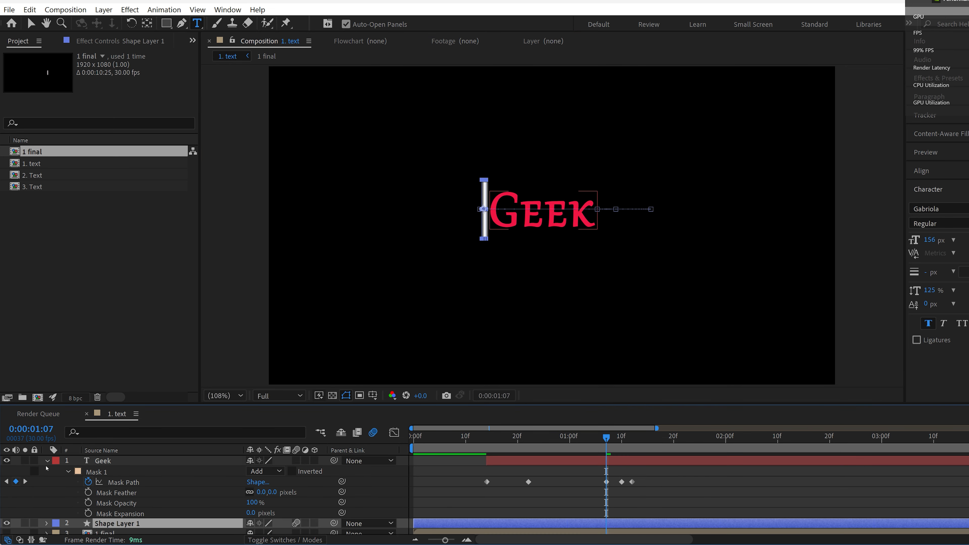
left_click(47, 461)
left_click(90, 520)
left_click(542, 321)
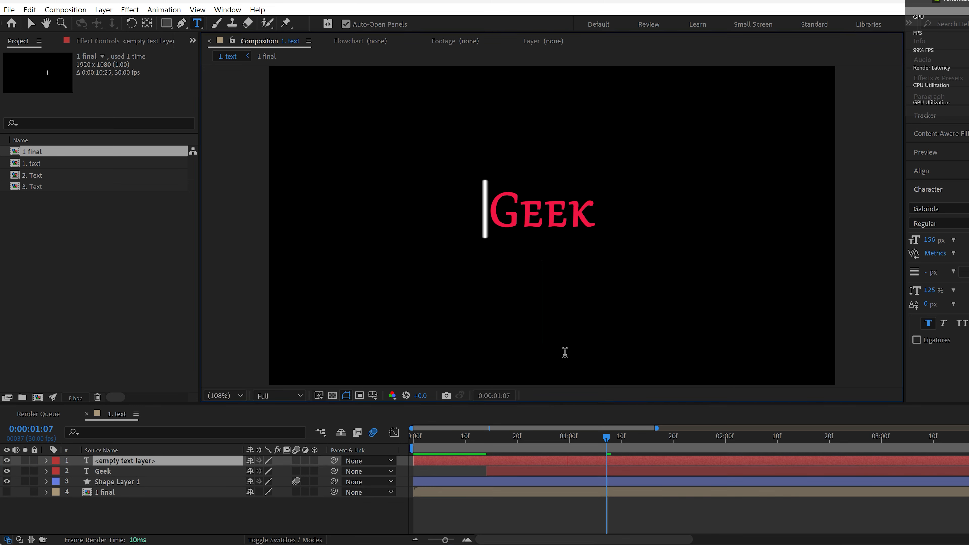
type("Sav")
type("vy")
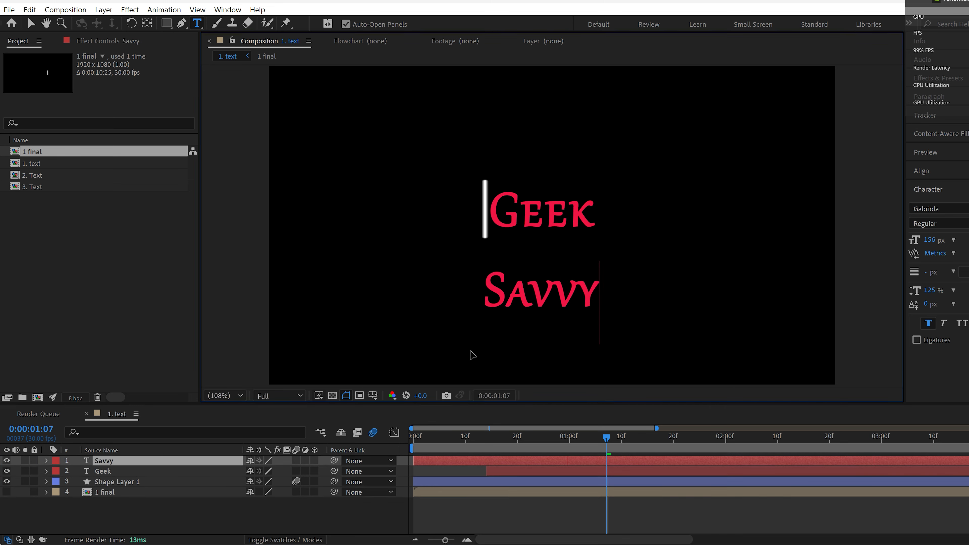
Step: Place the Savvy text over the Geek text, trim its layer start to 0:00:01:07 and preview
left_click_drag(470, 351, 480, 269)
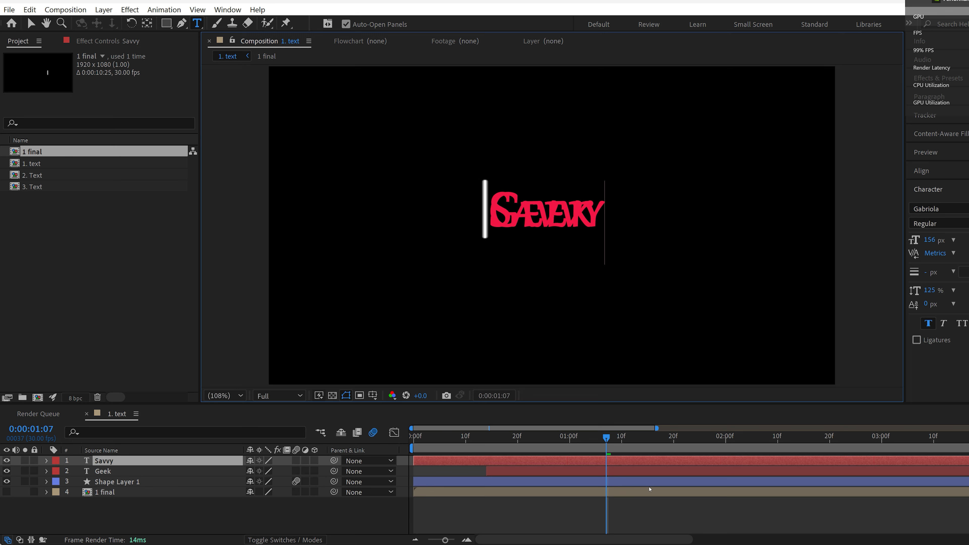
type("[")
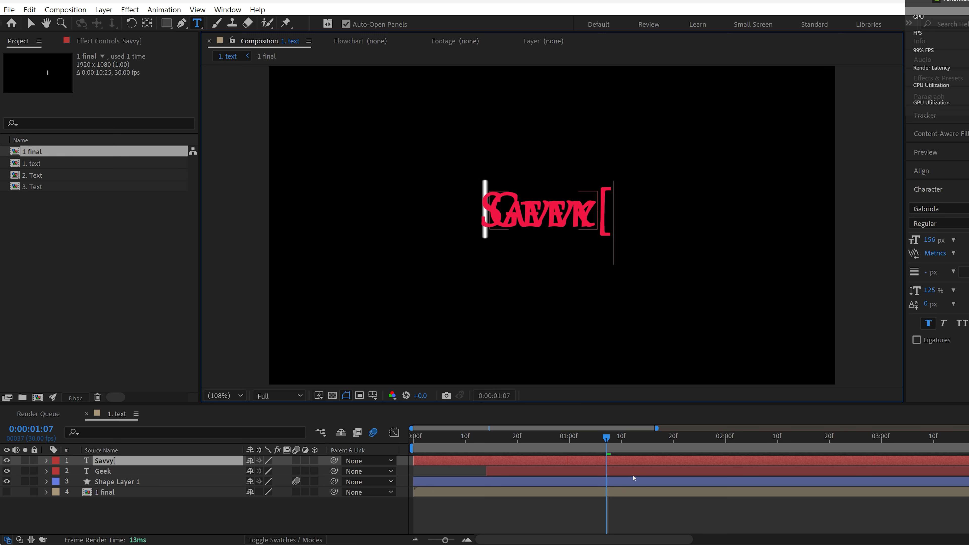
key("BackSpace")
left_click(611, 462)
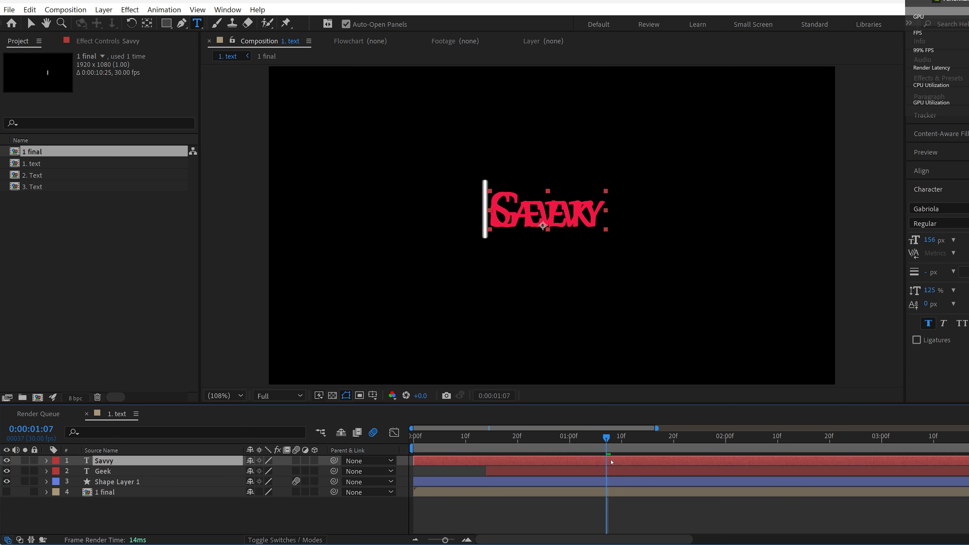
key("alt+[")
key("space")
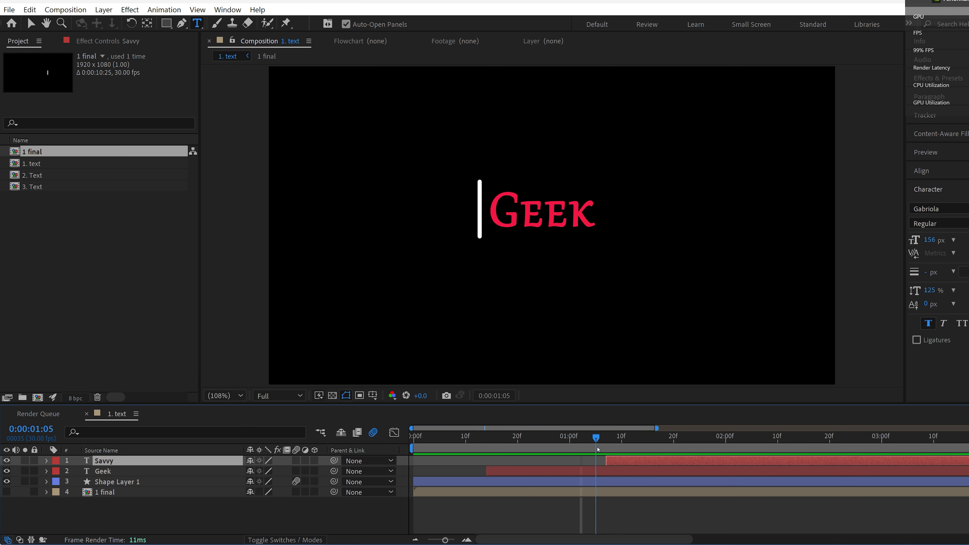
key("space")
Step: Hide the Geek layer and draw a rectangular mask around the Savvy text, shifting it slightly right of the bar
left_click(6, 471)
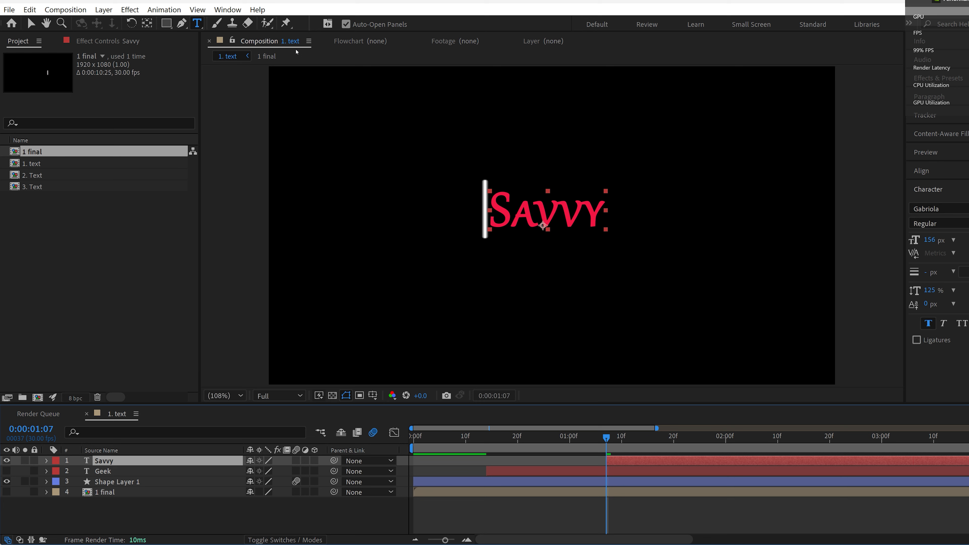
left_click(166, 23)
left_click_drag(475, 188, 619, 236)
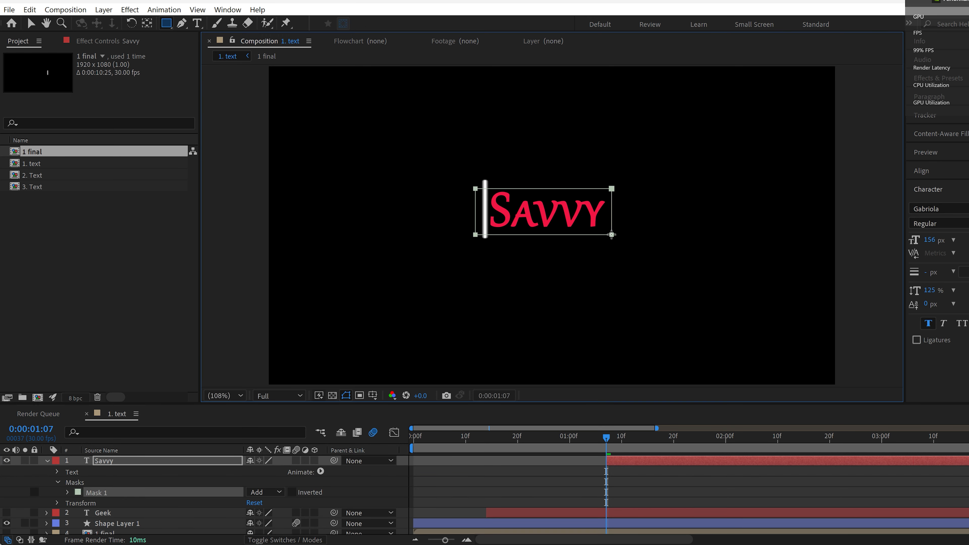
key("v")
left_click_drag(475, 191, 494, 193)
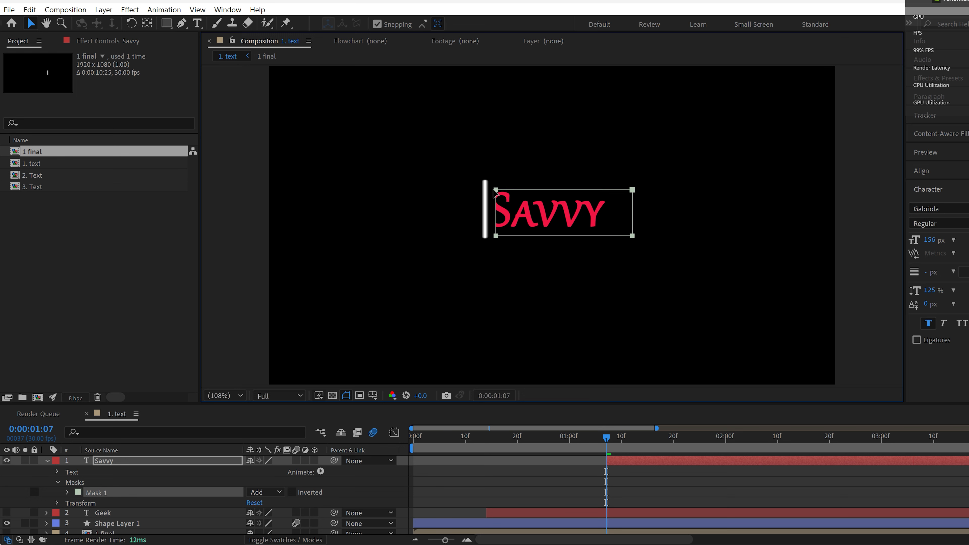
Step: Start the Savvy layer at about 0:00:01:03 and animate its Mask Path along the bar with keyframes near 0:00:01:07, 0:00:01:10 and 0:00:01:16
key("space")
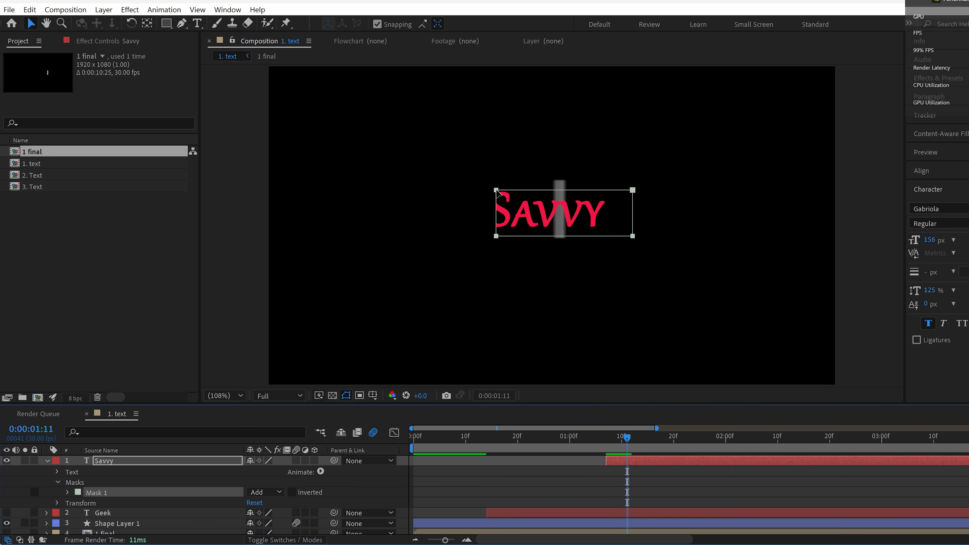
mouse_move(496, 190)
left_mouse_down()
mouse_move(578, 198)
mouse_move(444, 191)
mouse_move(495, 190)
left_mouse_up()
left_click_drag(627, 437, 574, 438)
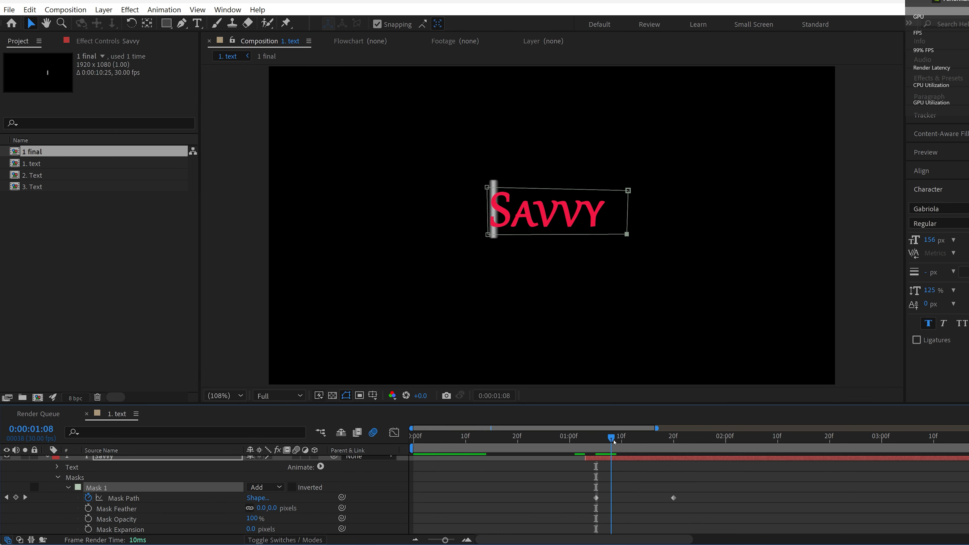
left_click_drag(673, 498, 643, 497)
left_click_drag(601, 438, 612, 438)
left_click_drag(622, 437, 643, 437)
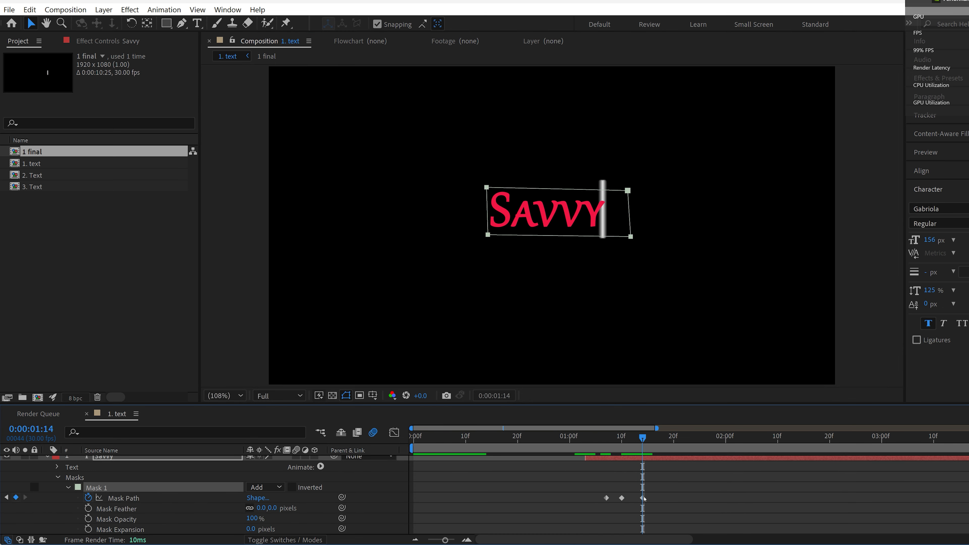
left_click_drag(643, 497, 653, 498)
key("Page_Down")
Step: Set the Savvy mask's feather to 10 pixels and preview the reveal
left_click(261, 509)
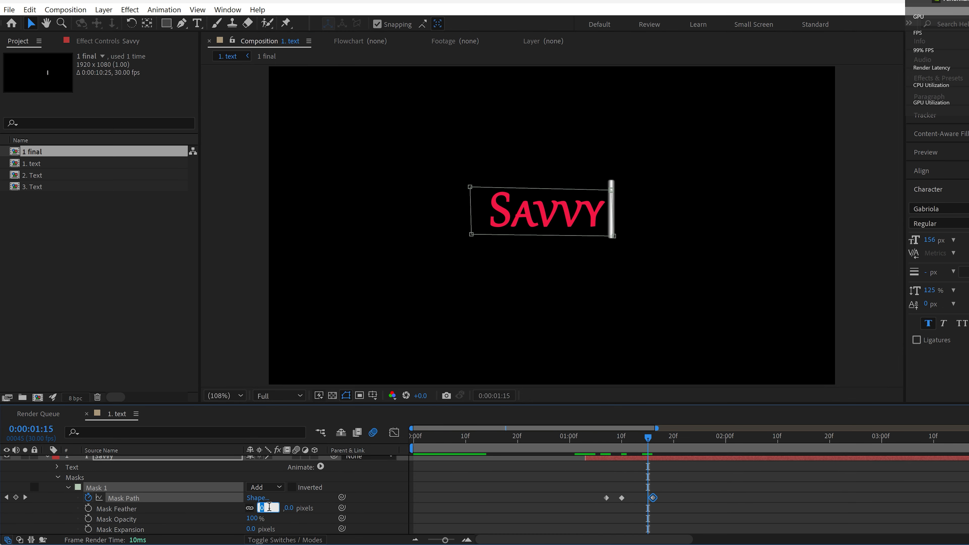
type("10")
key("Return")
key("space")
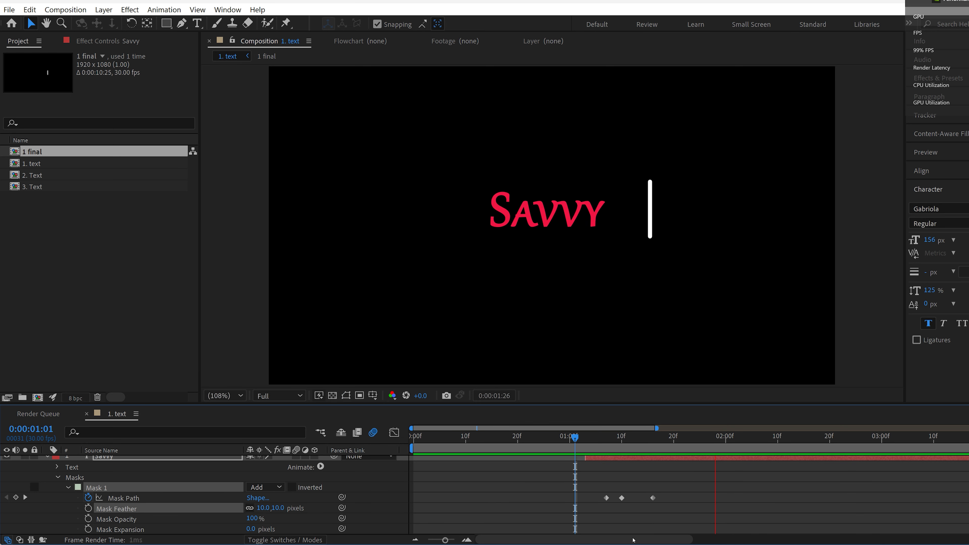
Step: Apply Easy Ease to all of the Savvy layer's Mask Path keyframes and preview the animation
left_click(228, 499)
key("F9")
left_click(550, 477)
left_click_drag(591, 438, 638, 446)
key("space")
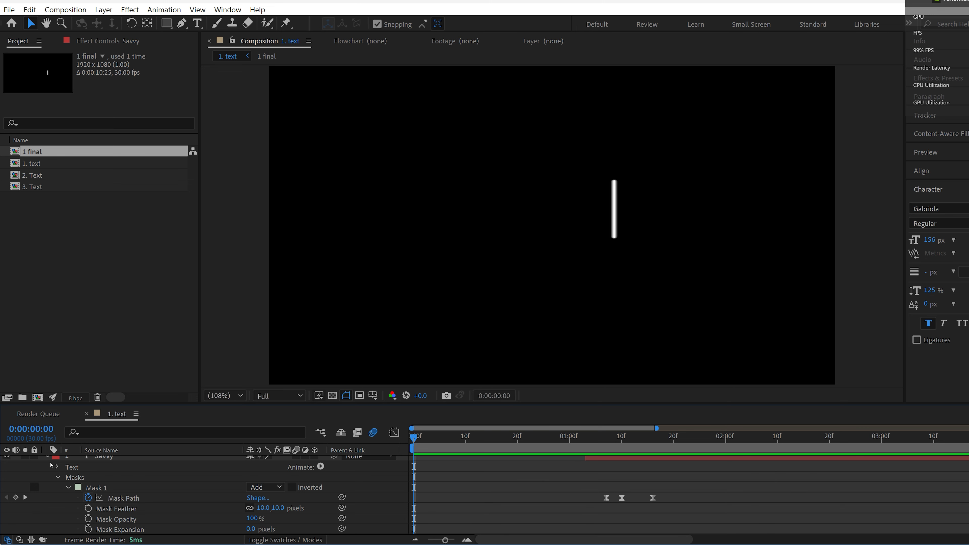
Step: Make the Geek layer visible again, preview both text reveals and collapse the Savvy layer's properties
left_click(58, 477)
left_click(7, 503)
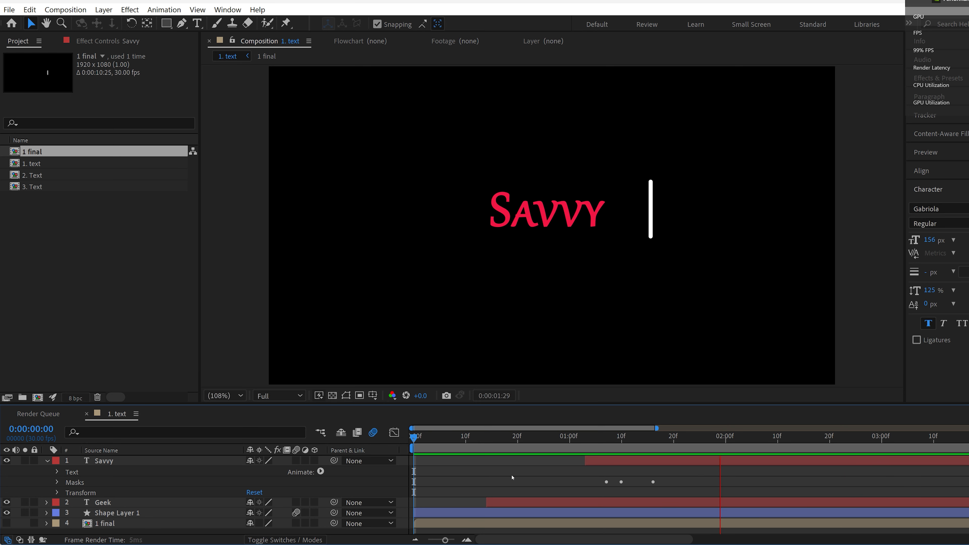
left_click(600, 447)
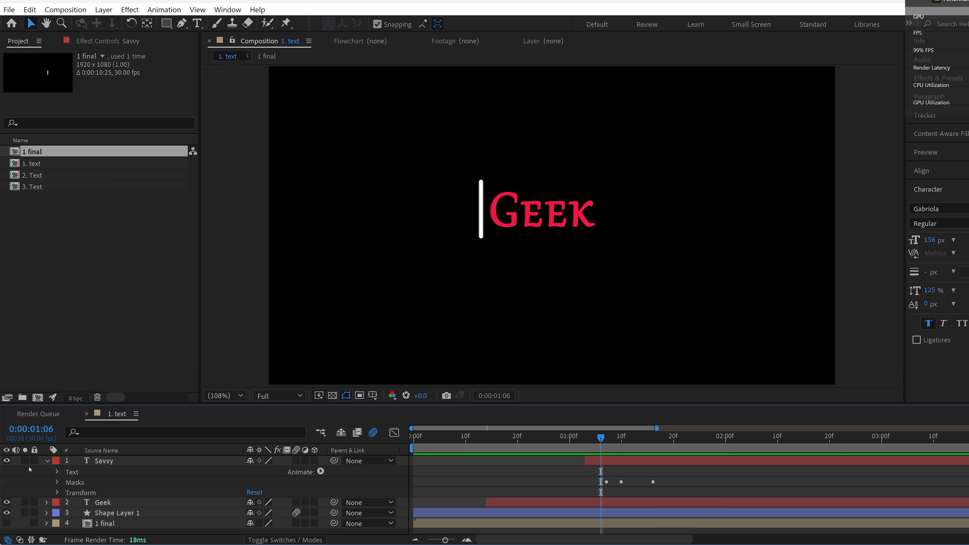
left_click(47, 461)
Step: Open the 2. Text composition and preview its existing animation from the start
double_click(69, 175)
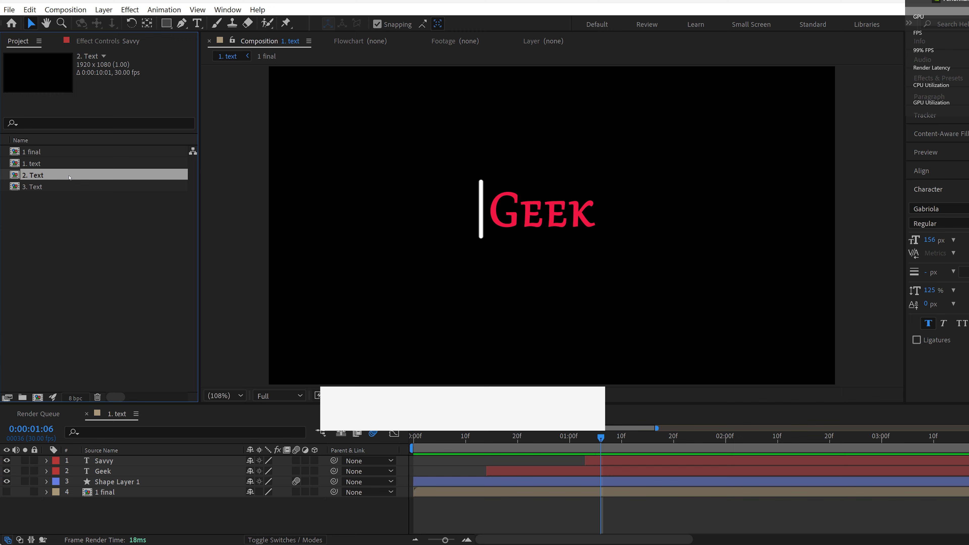
left_click_drag(430, 436, 413, 438)
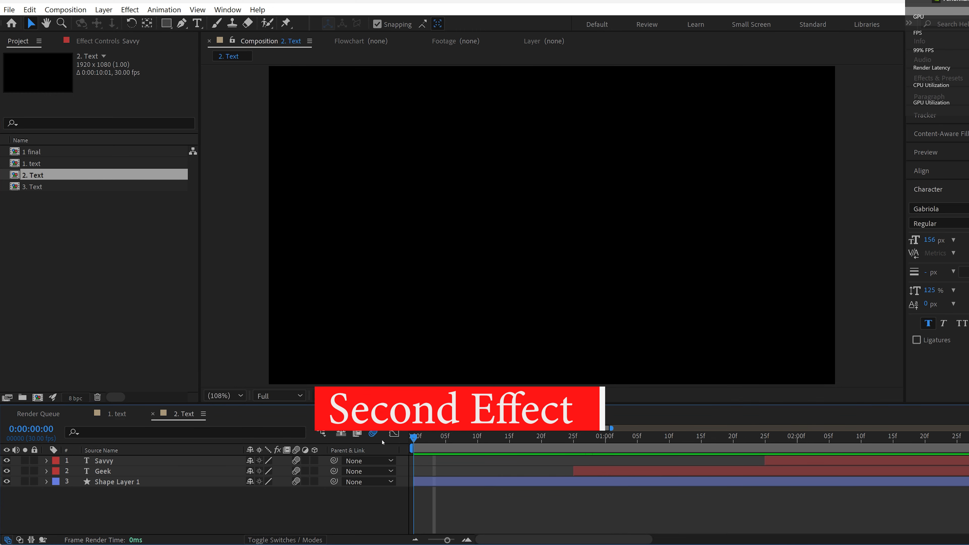
key("space")
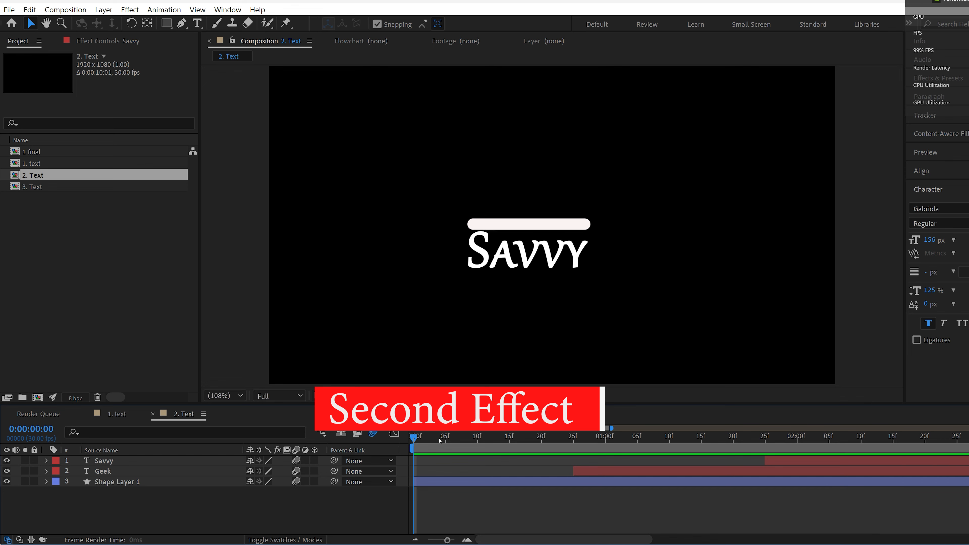
key("space")
Step: Pre-compose the Savvy, Geek and Shape Layer 1 layers into a new composition named "2. final"
left_click(103, 482)
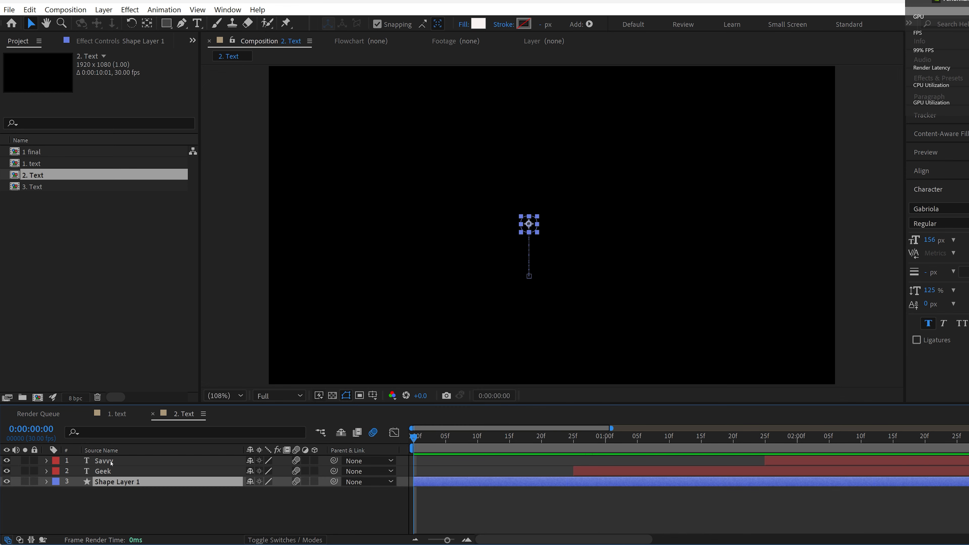
left_click(110, 463, "shift")
right_click(111, 463)
left_click(172, 506)
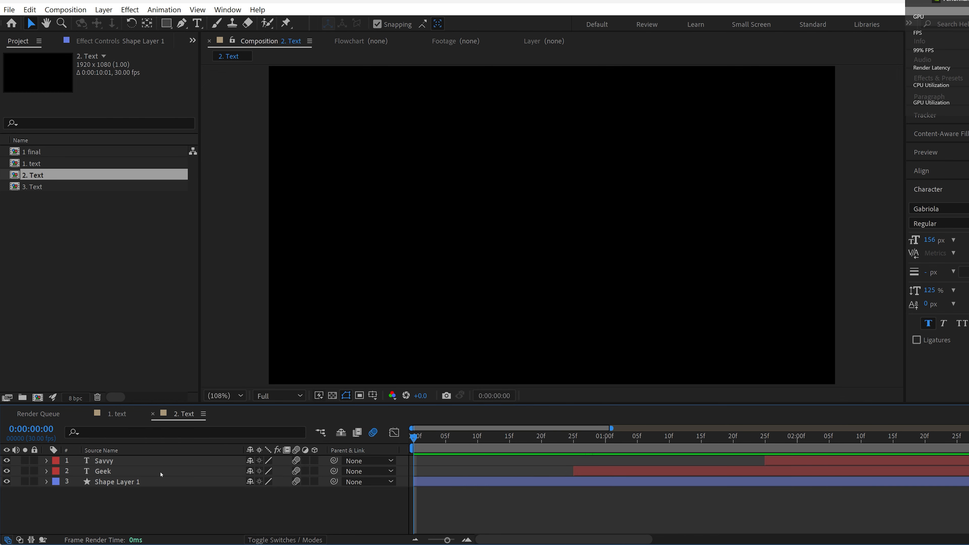
left_click(160, 481)
left_click(161, 461, "shift")
right_click(161, 461)
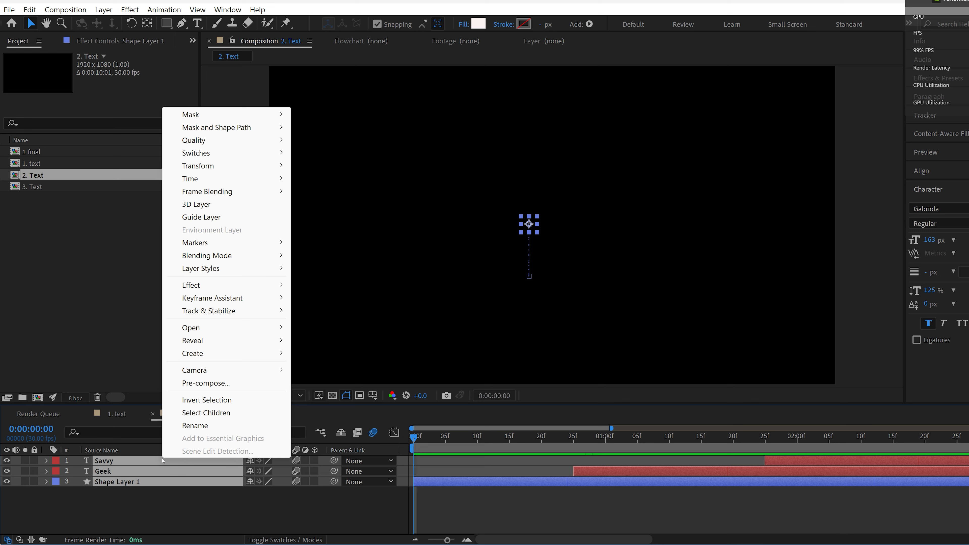
left_click(198, 387)
type("2. final")
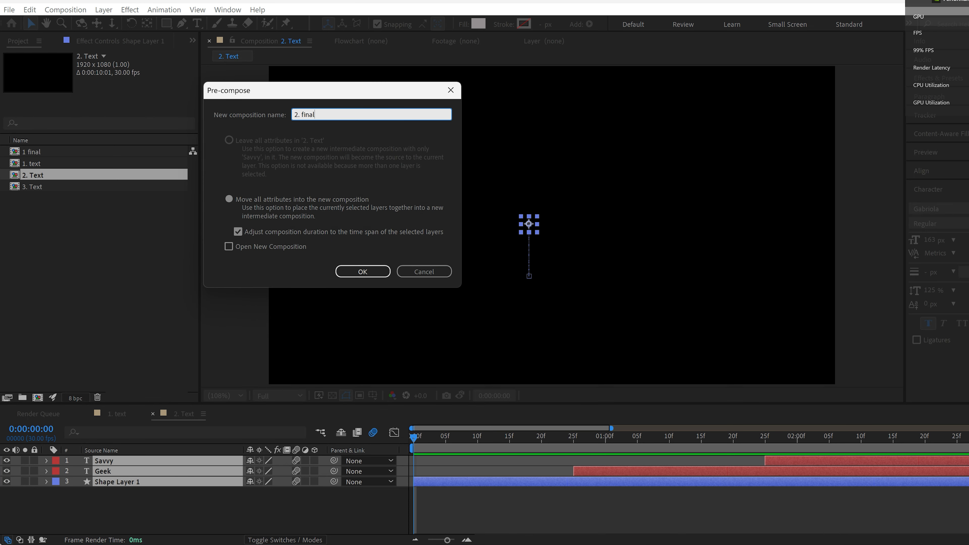
key("Return")
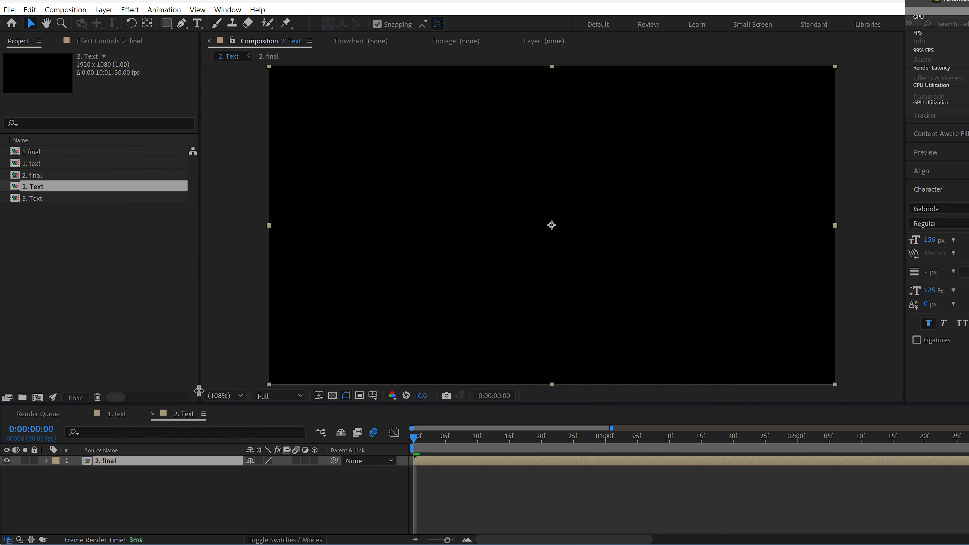
Step: Draw a small white rounded rectangle of about 54.5 × 54.5 pixels near the middle of the composition as a new shape layer
left_click(213, 485)
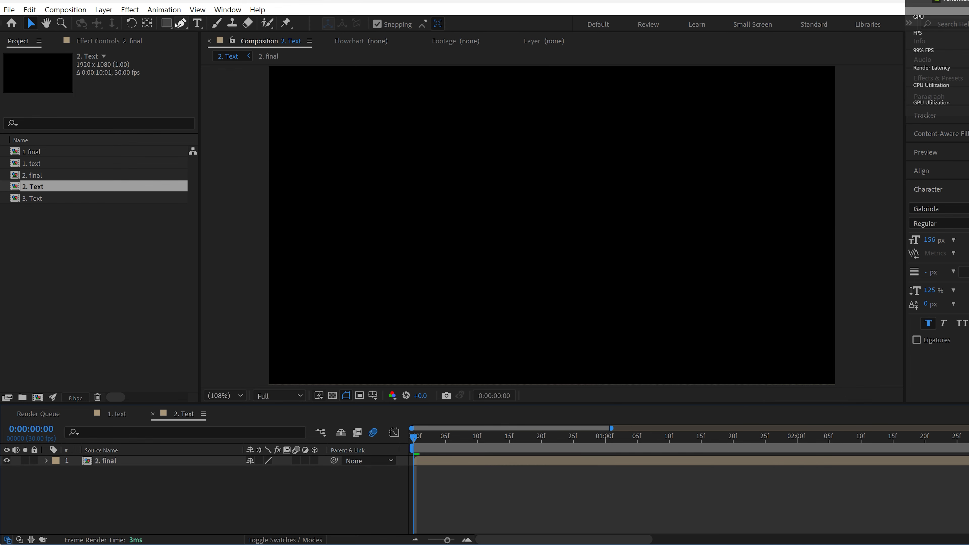
left_click(168, 24)
left_click(214, 75)
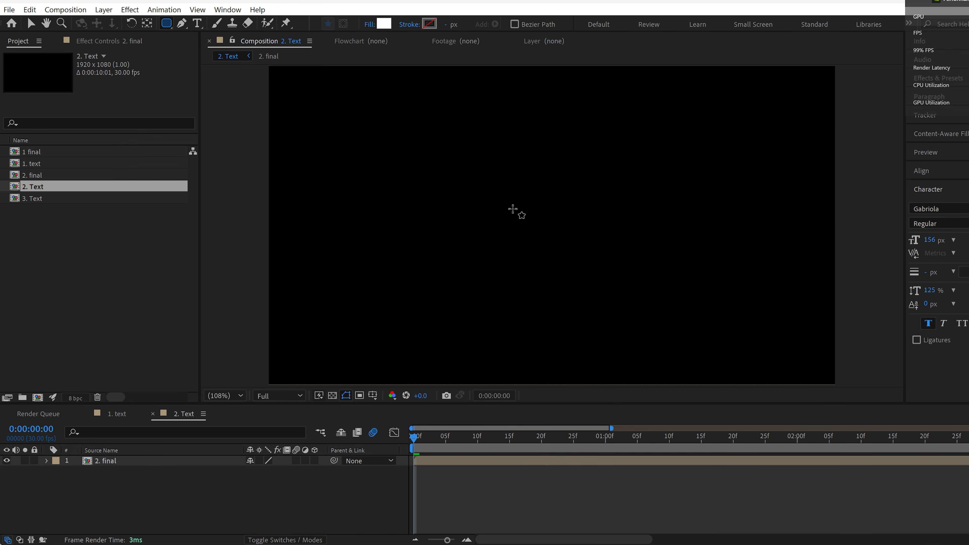
mouse_move(521, 206)
left_mouse_down()
mouse_move(549, 222)
mouse_move(540, 214)
left_mouse_up()
left_click(184, 462)
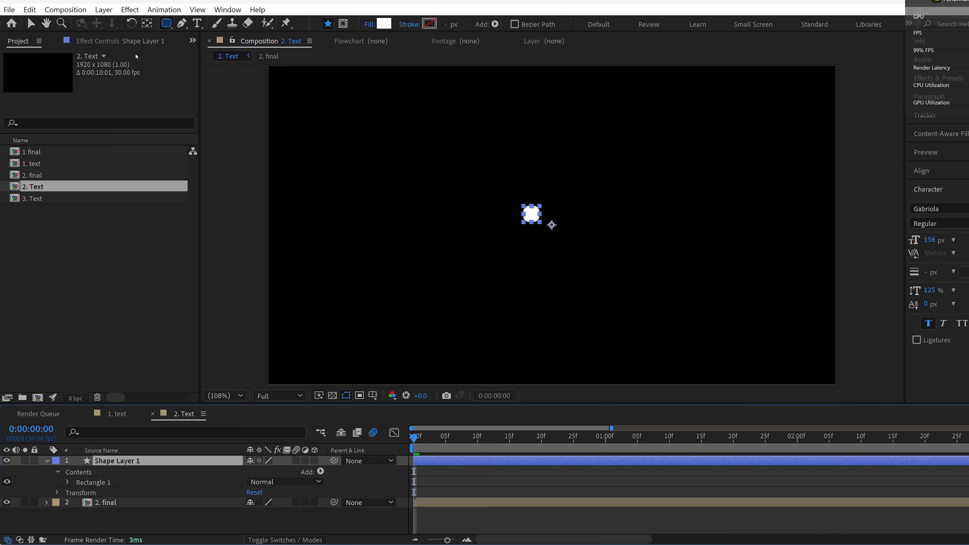
Step: Centre the new shape's anchor point on the shape and align it vertically to the middle of the composition
left_click(148, 22)
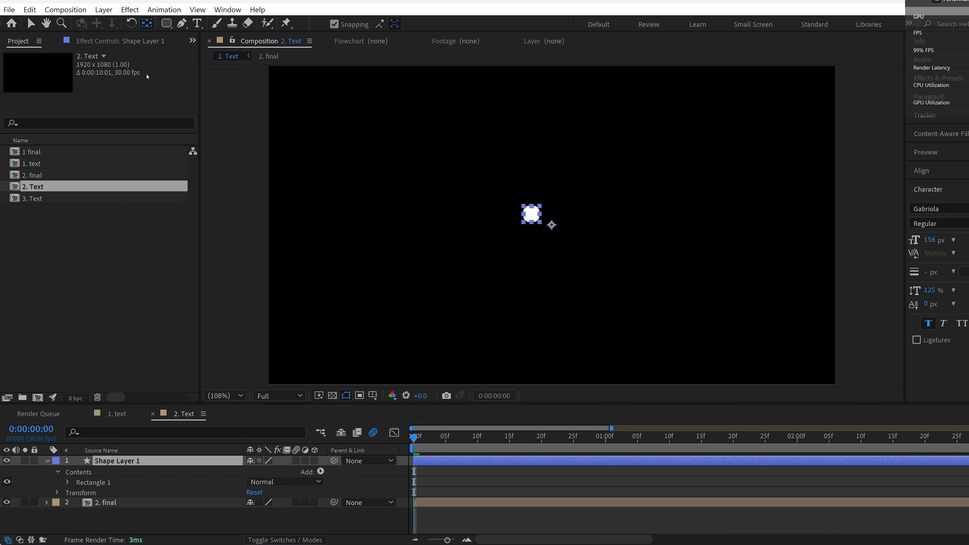
key("ctrl+alt+Home")
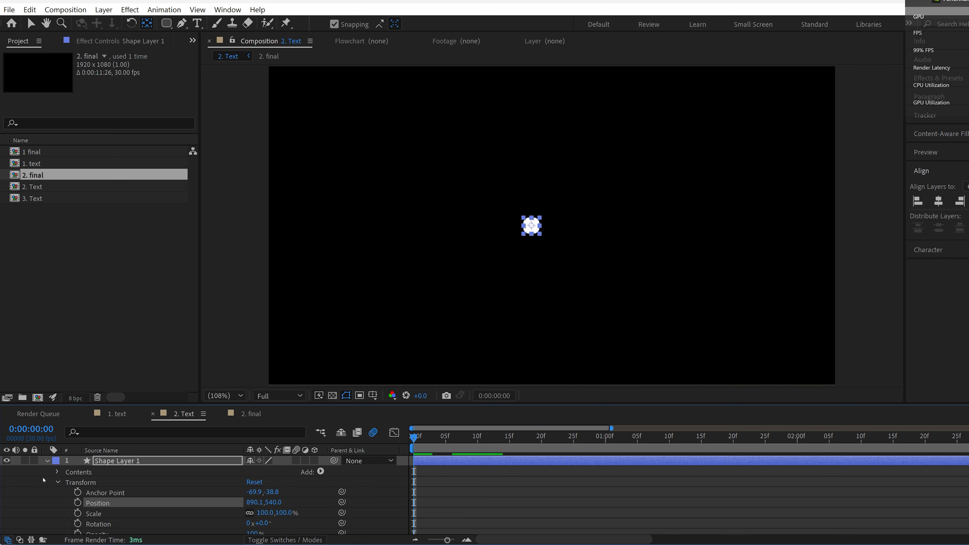
Step: Keyframe the rectangle path's Size at 0:00:00:00, then stretch it to 334.5 × 38.5 at 0:00:00:02
left_click(58, 483)
left_click(57, 472)
left_click(69, 482)
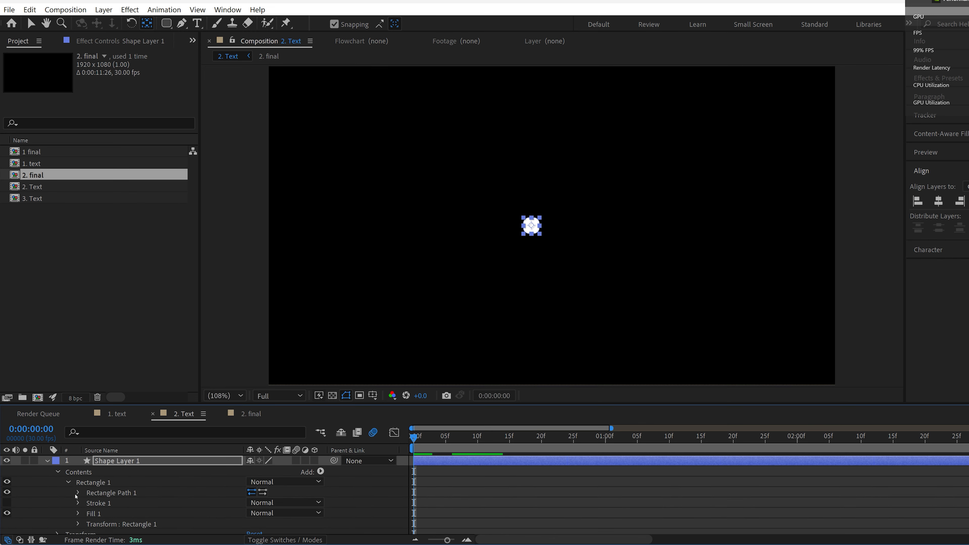
left_click(79, 493)
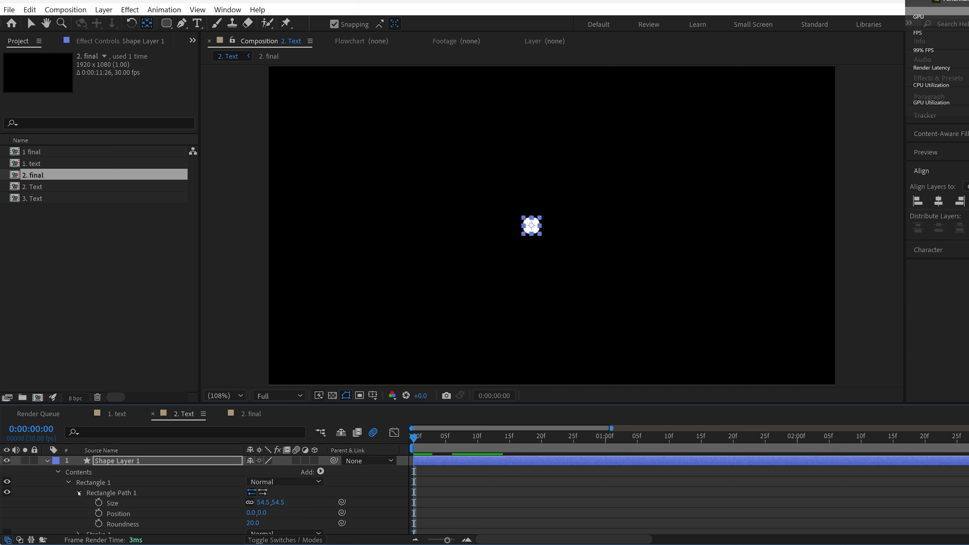
left_click(98, 503)
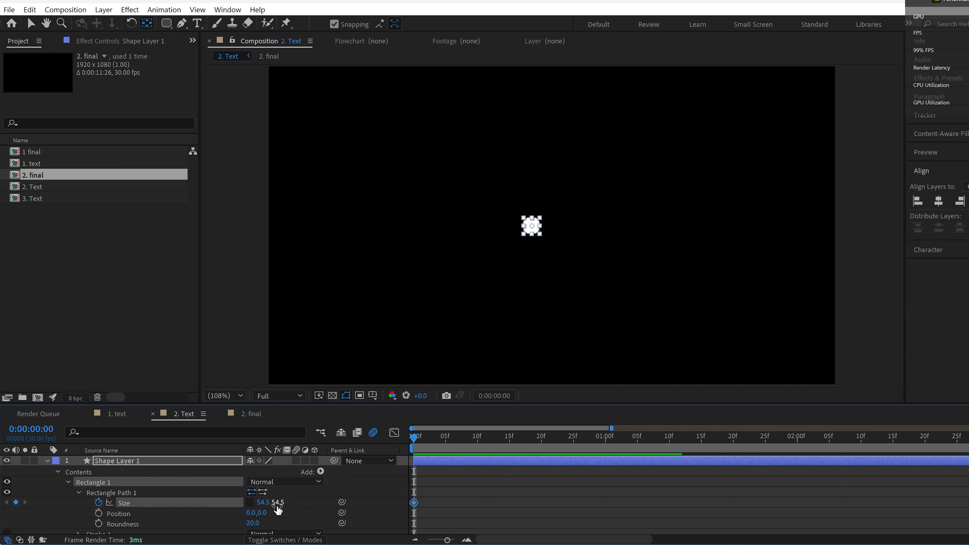
left_click_drag(433, 441, 439, 440)
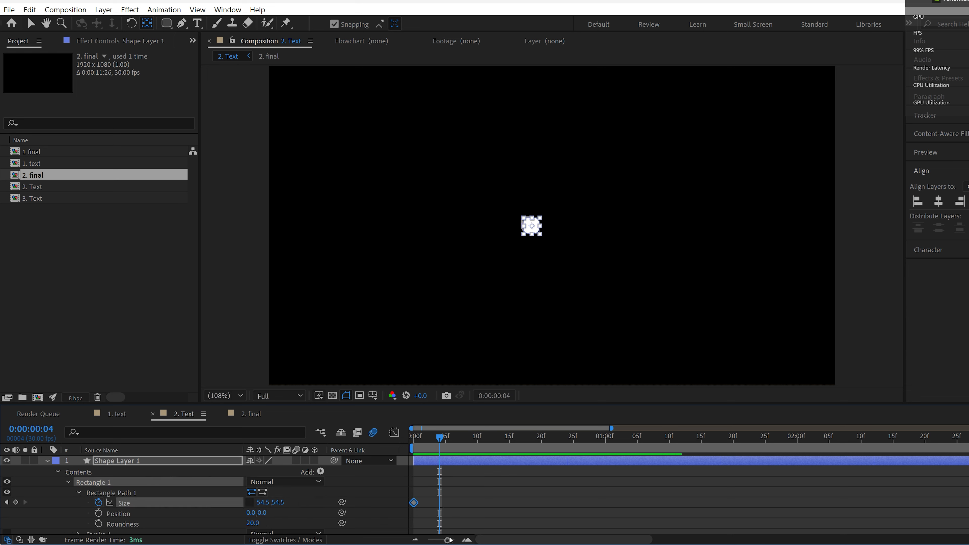
left_click_drag(447, 540, 453, 541)
left_click(444, 437)
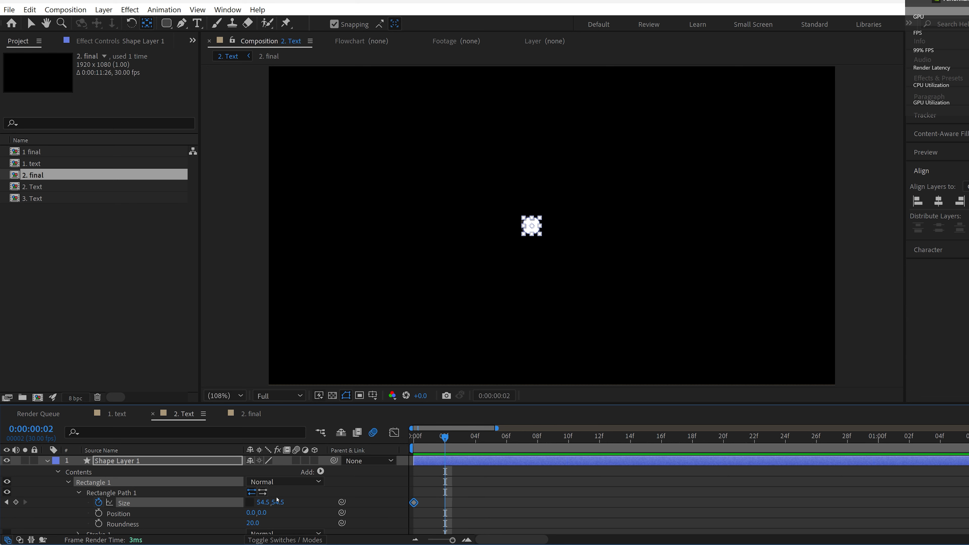
left_click_drag(266, 503, 439, 504)
left_click_drag(285, 503, 279, 504)
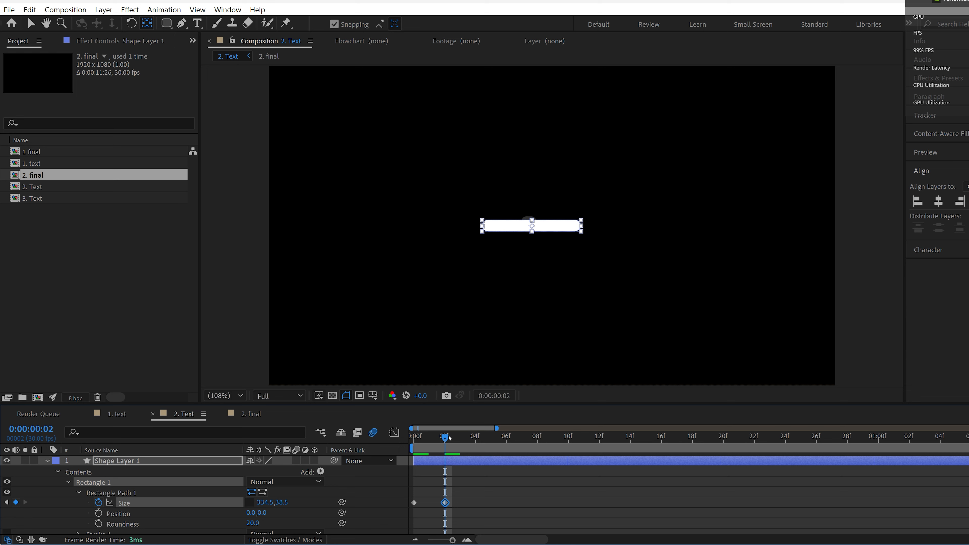
Step: Apply Easy Ease to both Size keyframes and preview the stretching shape
left_click_drag(449, 438, 409, 440)
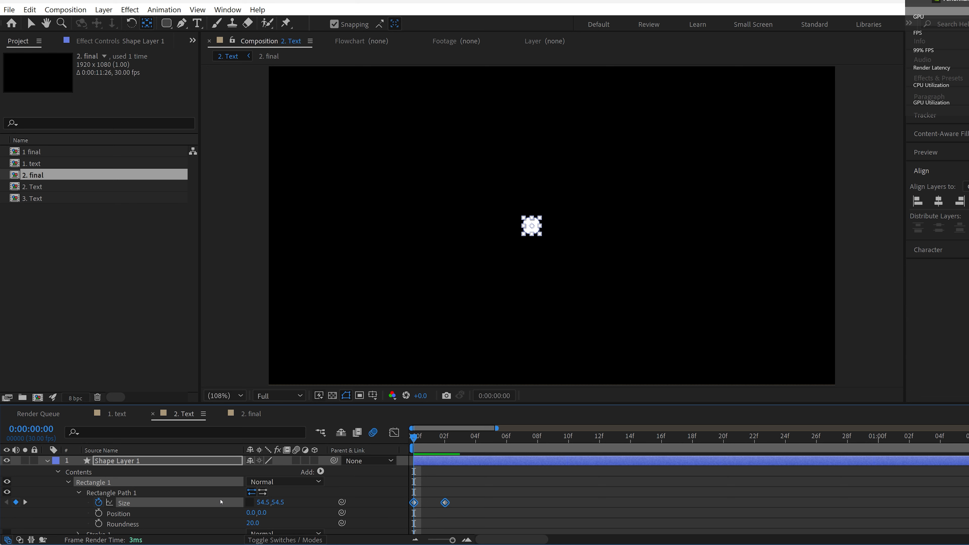
key("space")
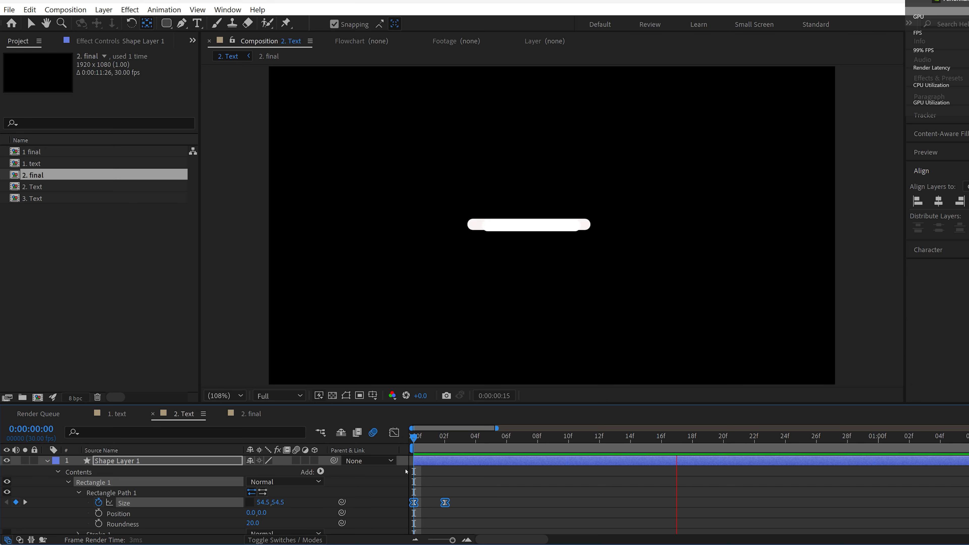
key("space")
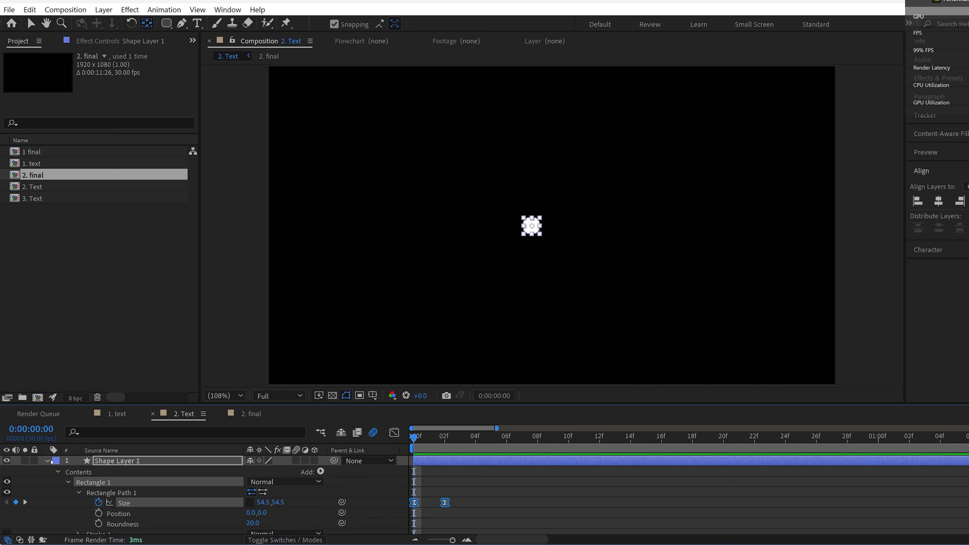
Step: Hide the 2. final layer and preview the shape animation on its own
left_click(48, 461)
left_click(12, 473)
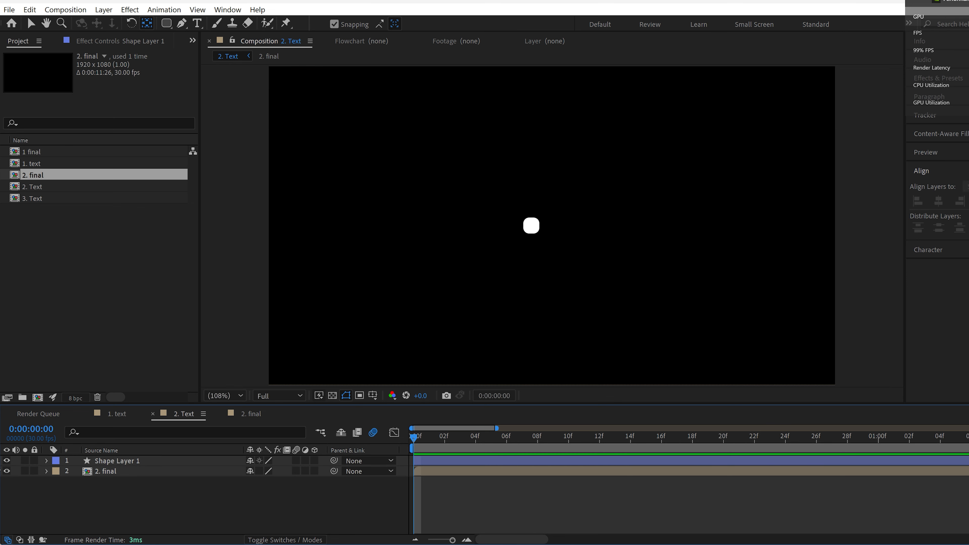
left_click(7, 471)
left_click(52, 463)
left_click(48, 461)
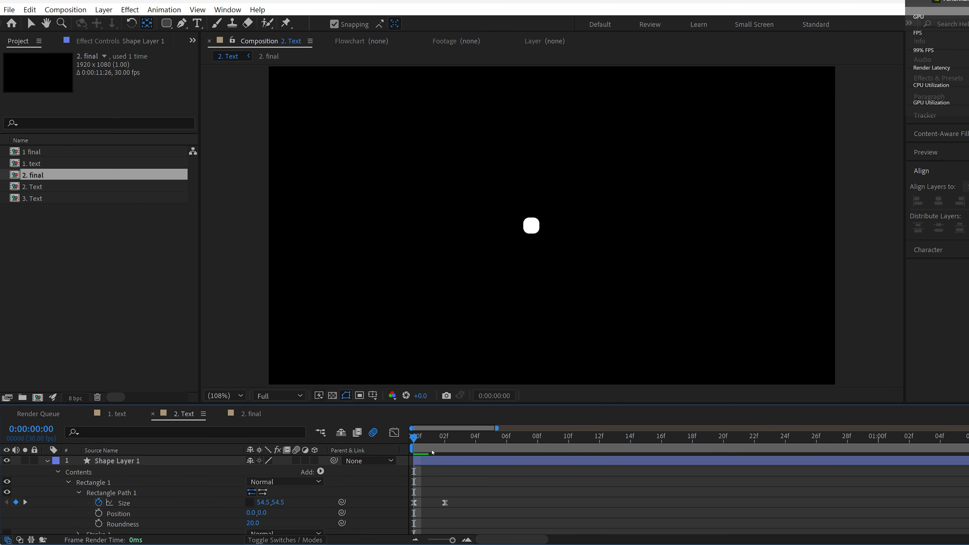
key("space")
key("space")
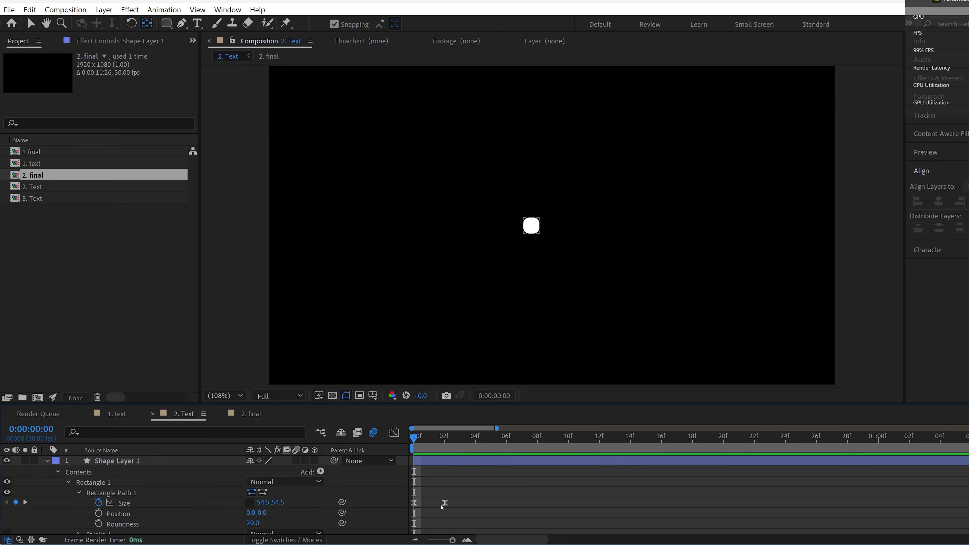
Step: Enable motion blur for the shape layer and move its second Size keyframe to 0:00:00:08, previewing the slower timing
left_click_drag(444, 502, 507, 503)
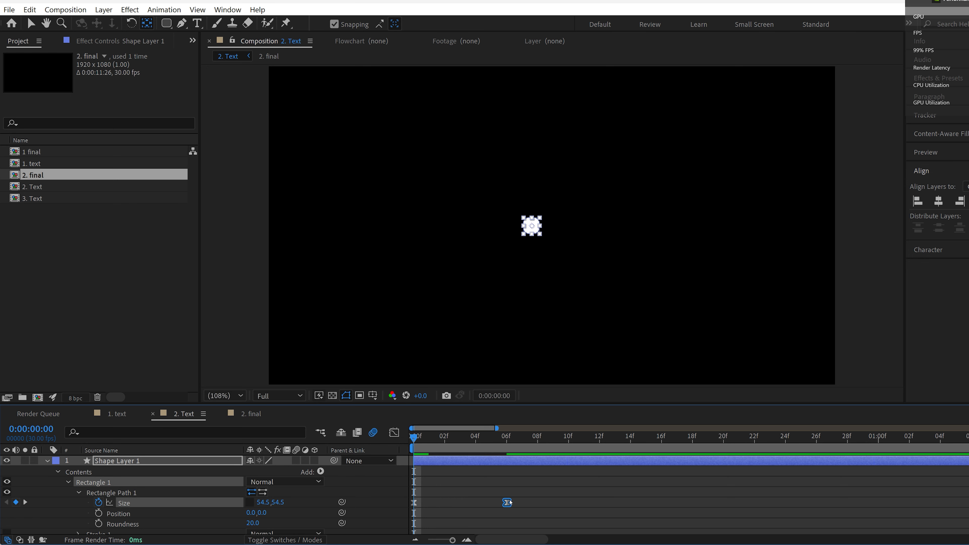
key("space")
key("space")
left_click(297, 461)
left_click(507, 503)
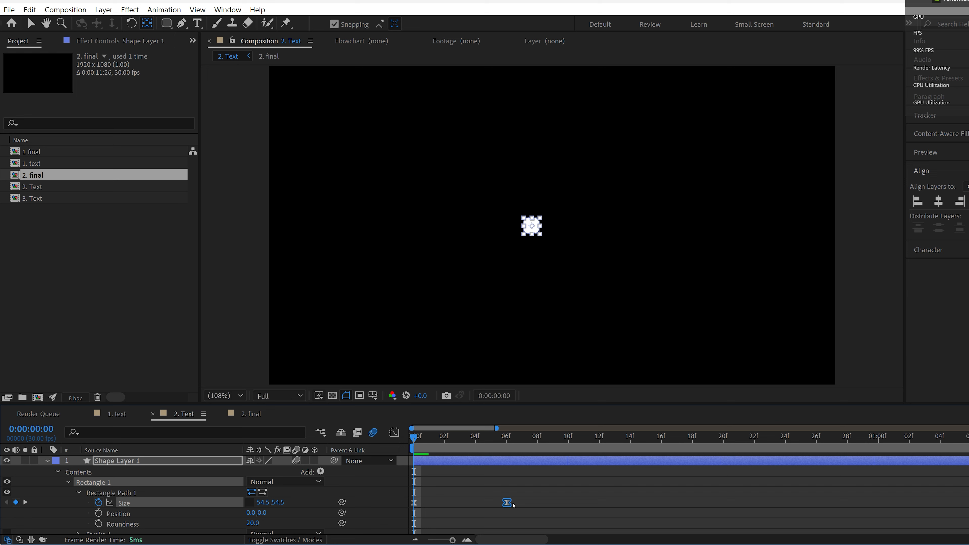
key("space")
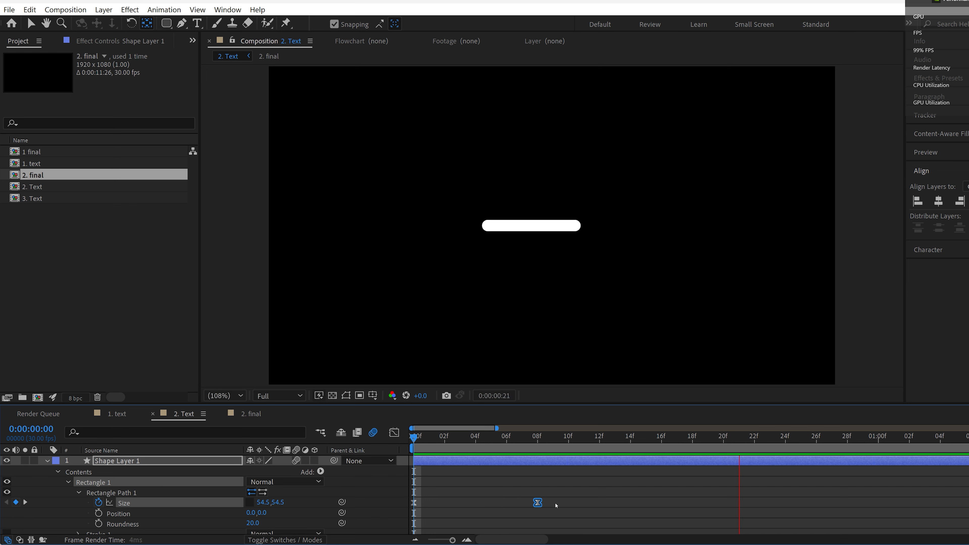
Step: Keyframe the shape layer's Position at 0:00:00:08, then move it down to a Y position of 710 at 0:00:00:12
left_click_drag(508, 447, 565, 459)
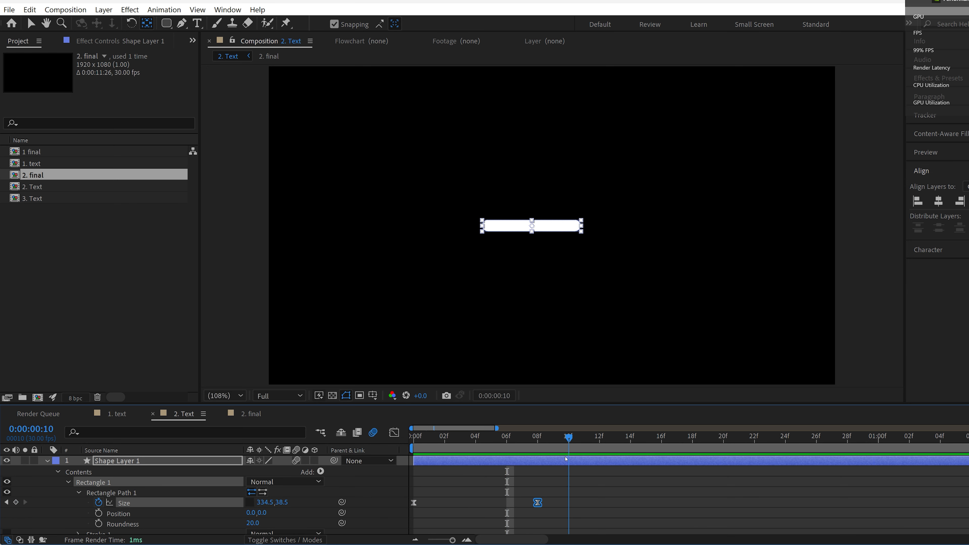
left_click(116, 461)
key("p")
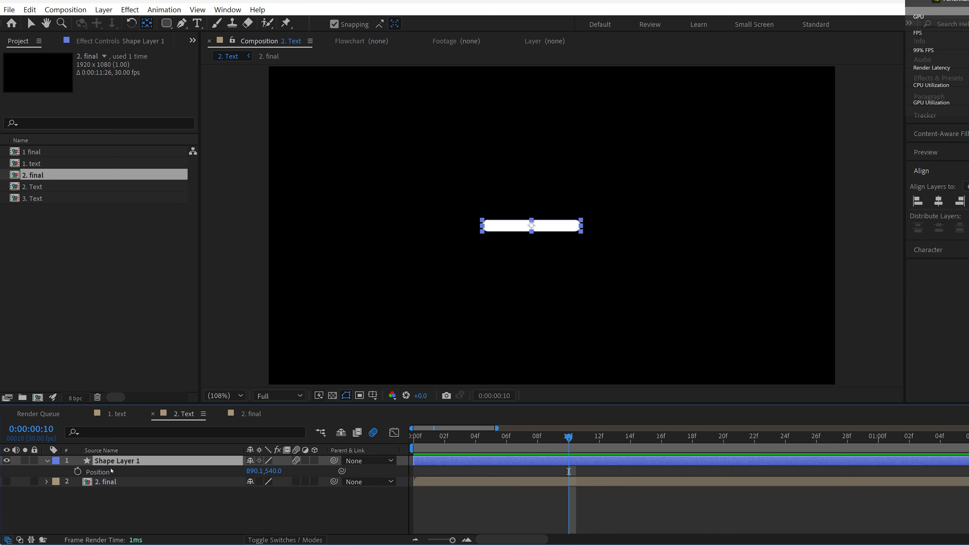
left_click(78, 472)
key("u")
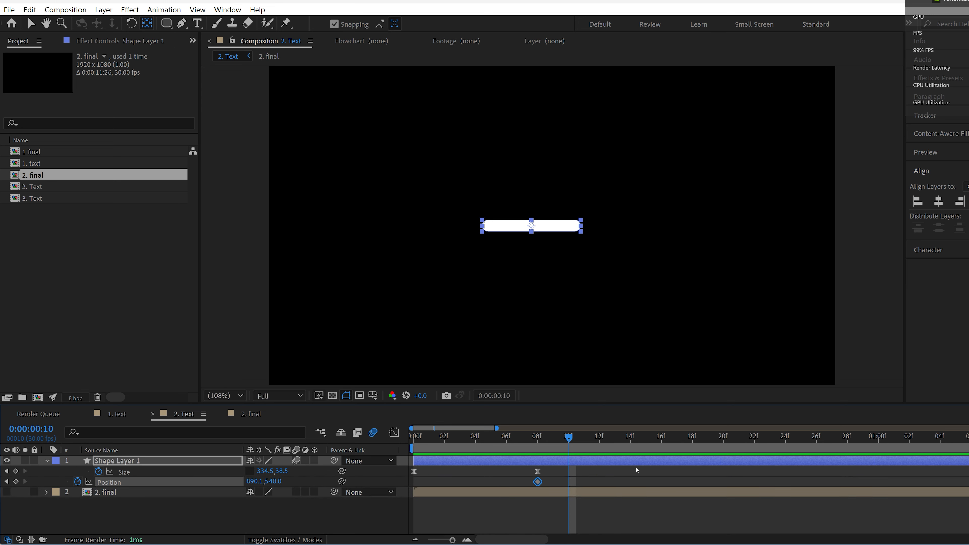
left_click_drag(568, 436, 600, 436)
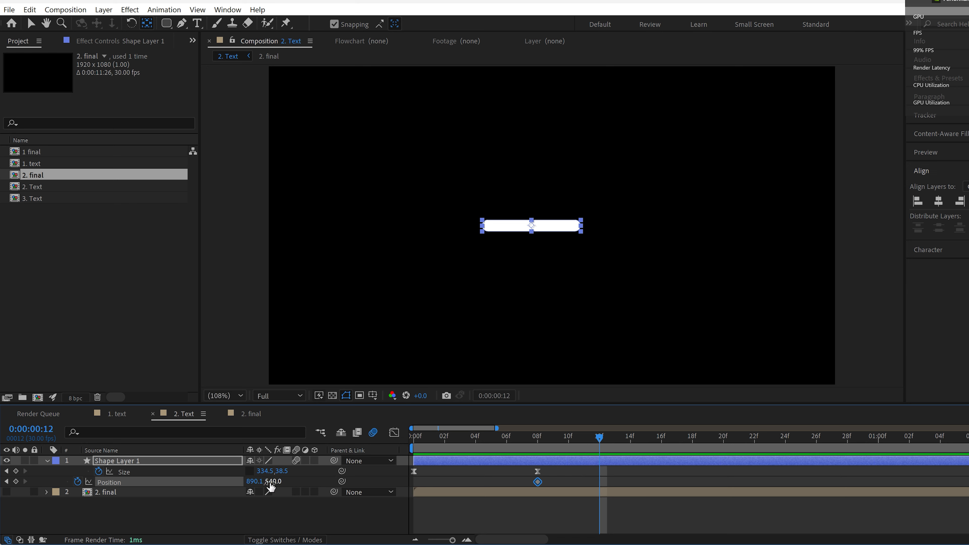
left_click_drag(272, 486, 375, 482)
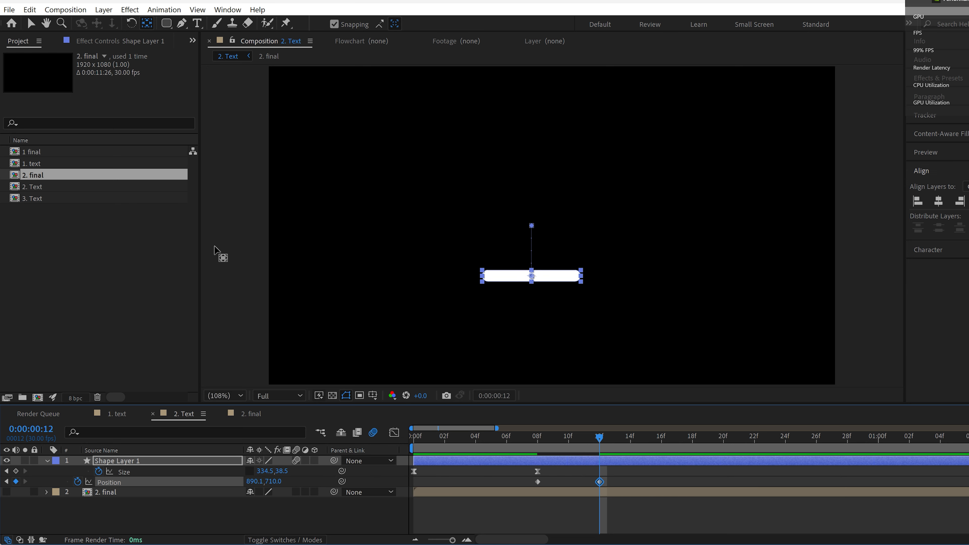
Step: Add a text layer reading "Geek" and place it just above the white bar
left_click(197, 23)
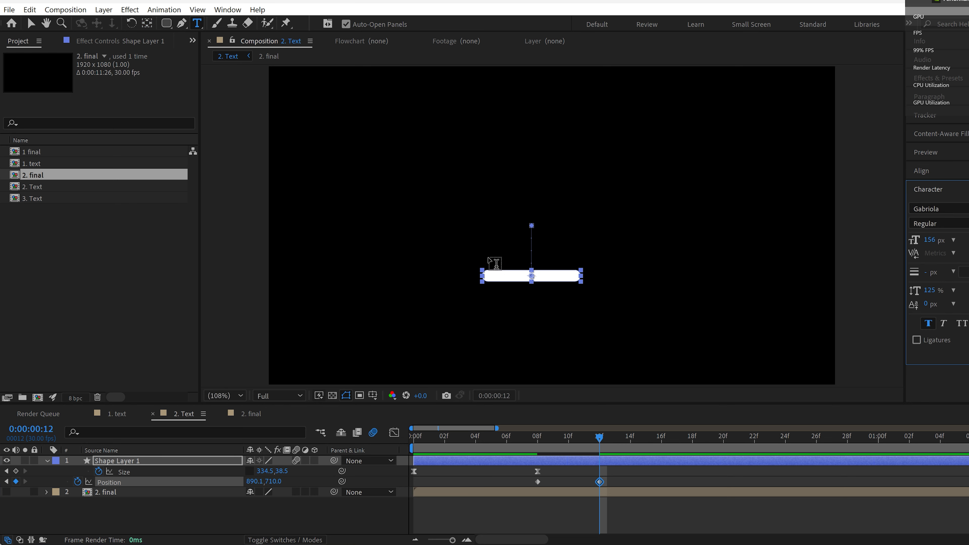
left_click(492, 264)
type("Geek")
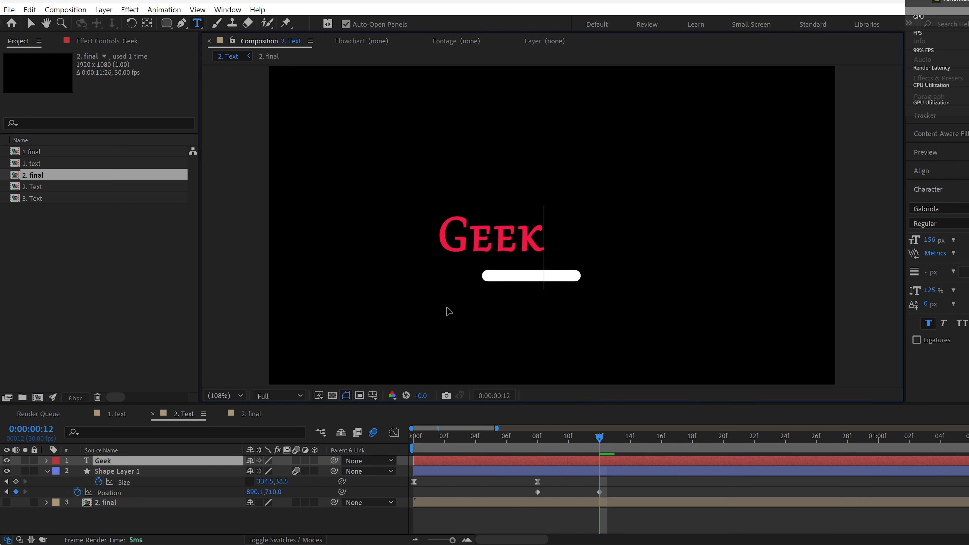
left_click_drag(448, 311, 474, 320)
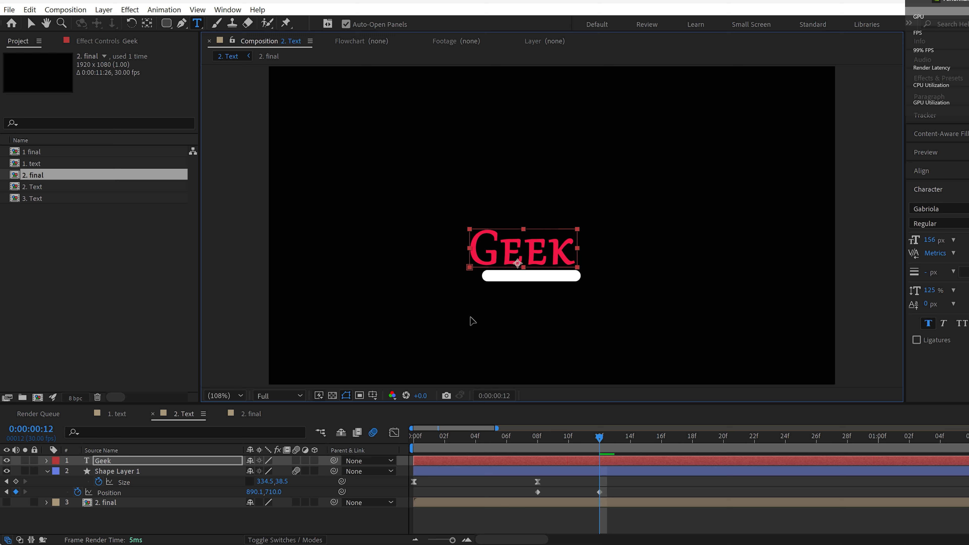
Step: Set the Geek text's font size to 129 px and centre it over the bar
key("ctrl+a")
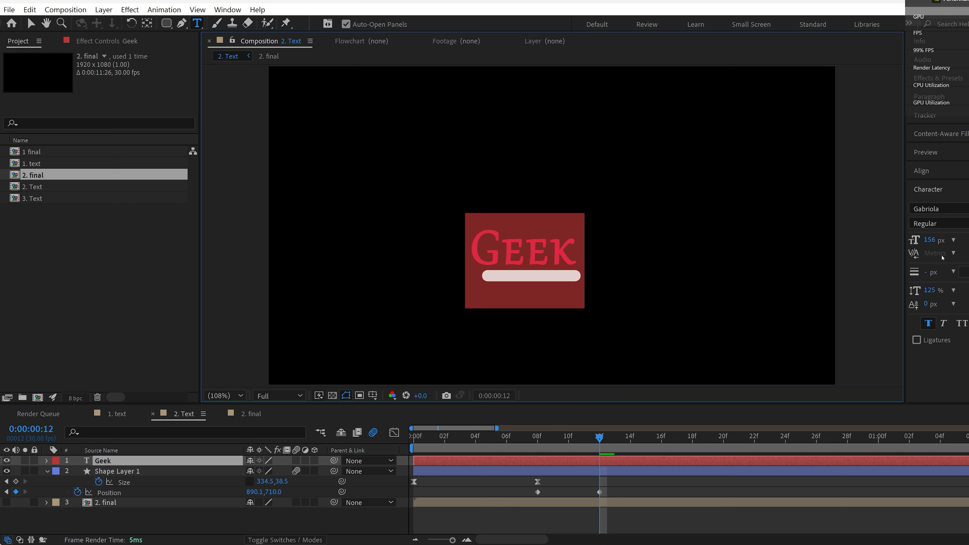
left_click_drag(932, 239, 922, 243)
left_click_drag(543, 318, 549, 321)
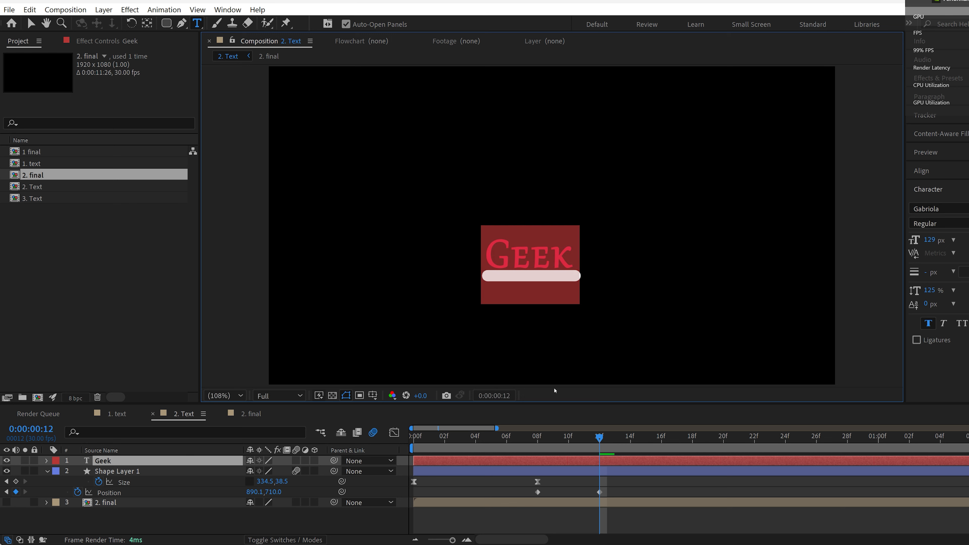
left_click(547, 524)
Step: Apply Easy Ease to both Position keyframes of the shape layer and collapse its properties
left_click(176, 493)
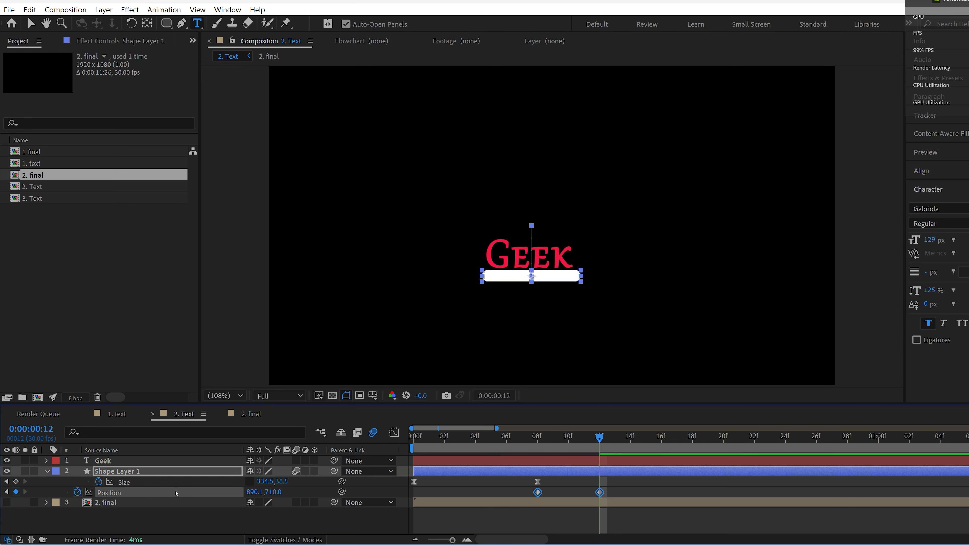
left_click(519, 516)
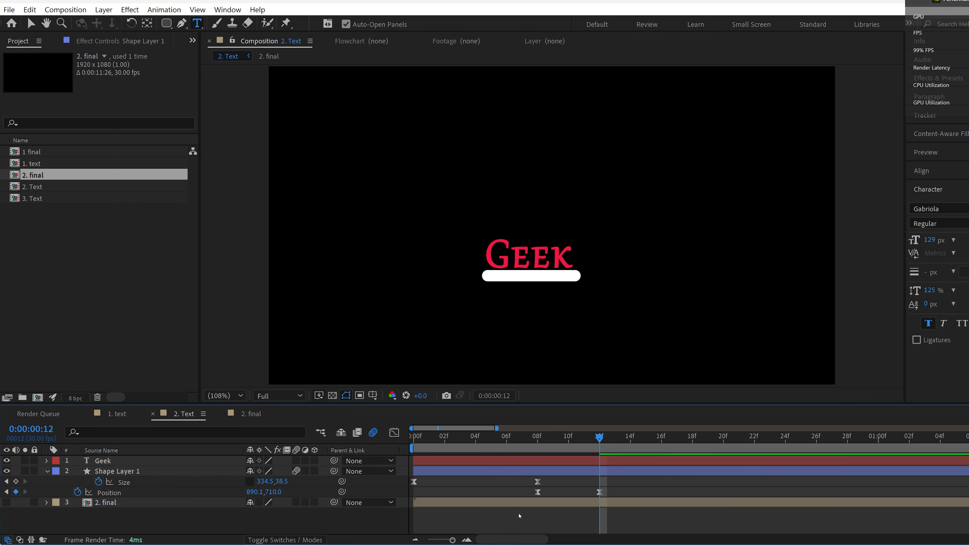
left_click(104, 462)
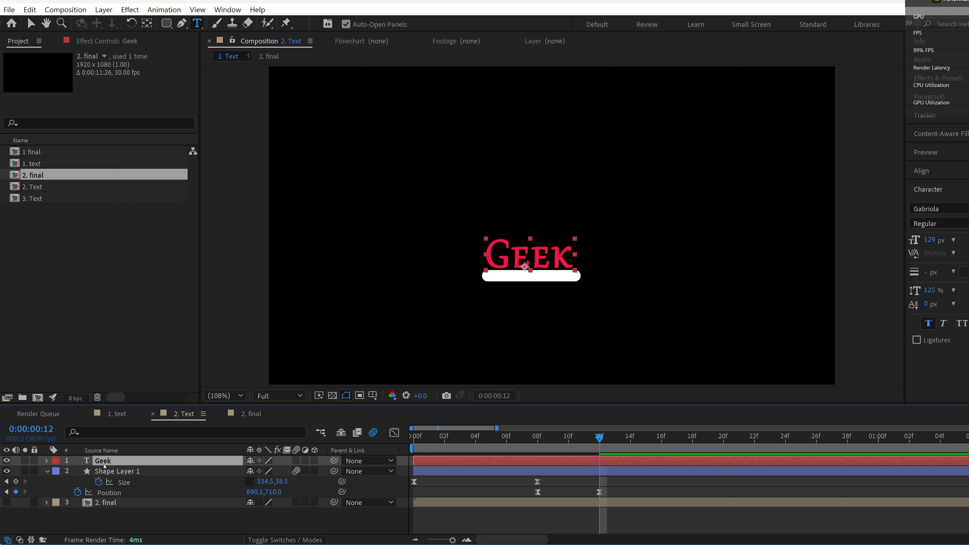
left_click(48, 471)
Step: Draw a rectangular mask on the Geek layer around the word, with its lower edge along the bar's upper edge
left_click(46, 461)
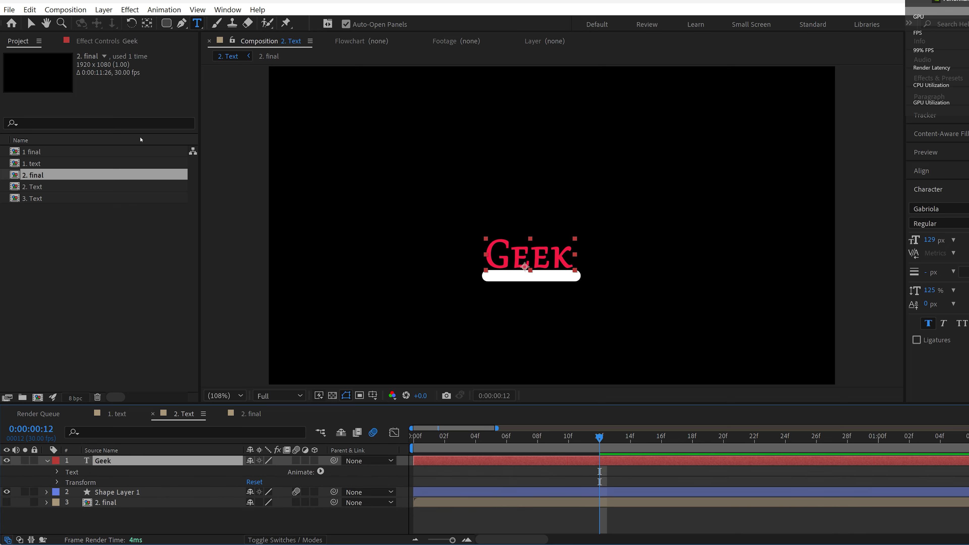
left_click(166, 24)
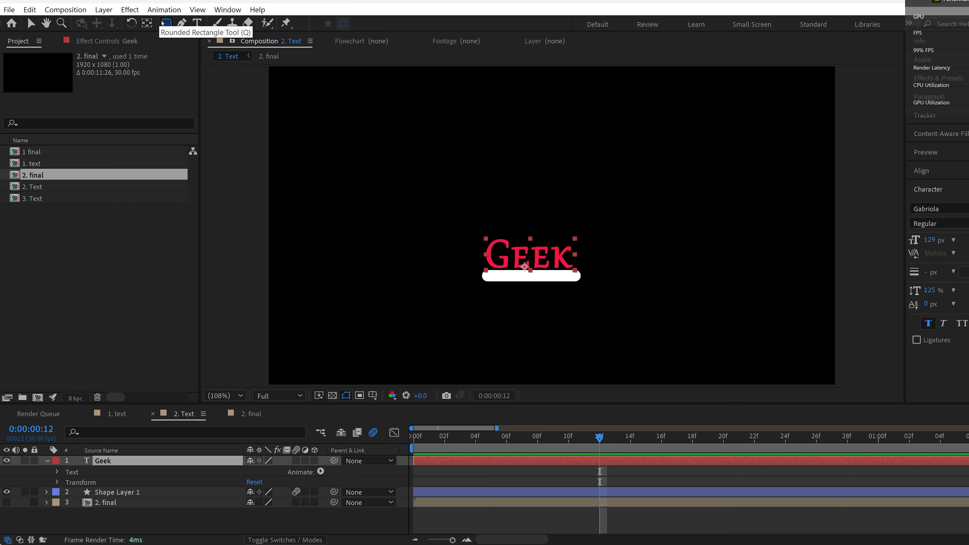
left_click(166, 24)
left_click(206, 28)
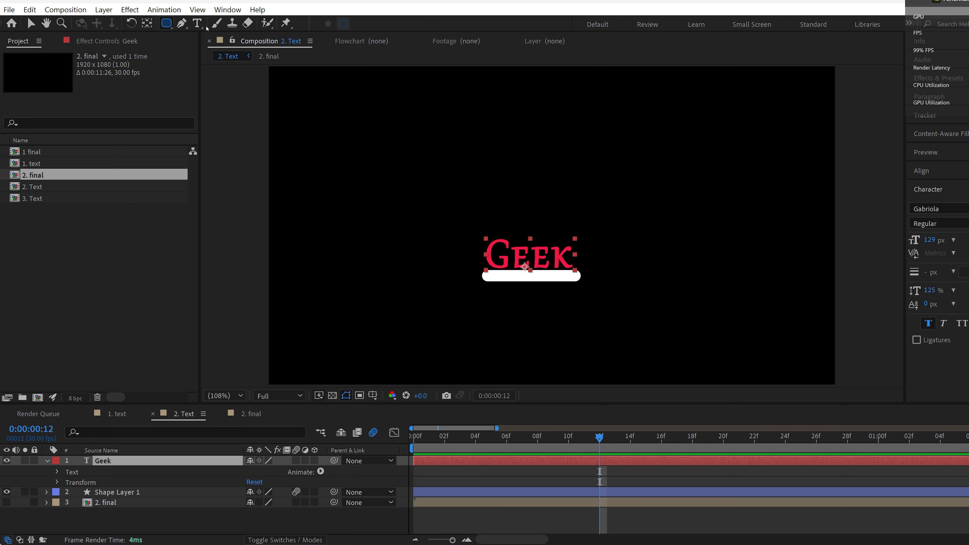
left_click_drag(460, 224, 588, 271)
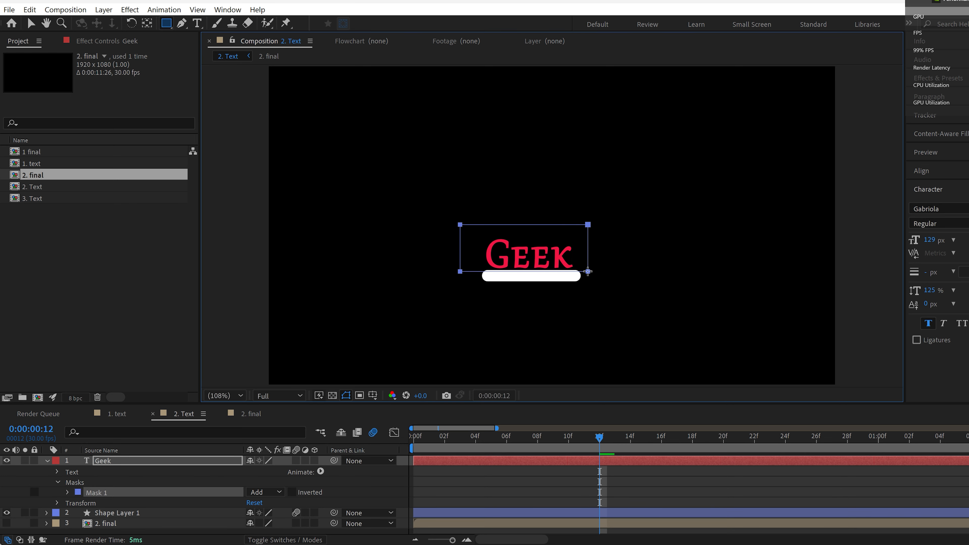
left_click(67, 492)
left_click(68, 492)
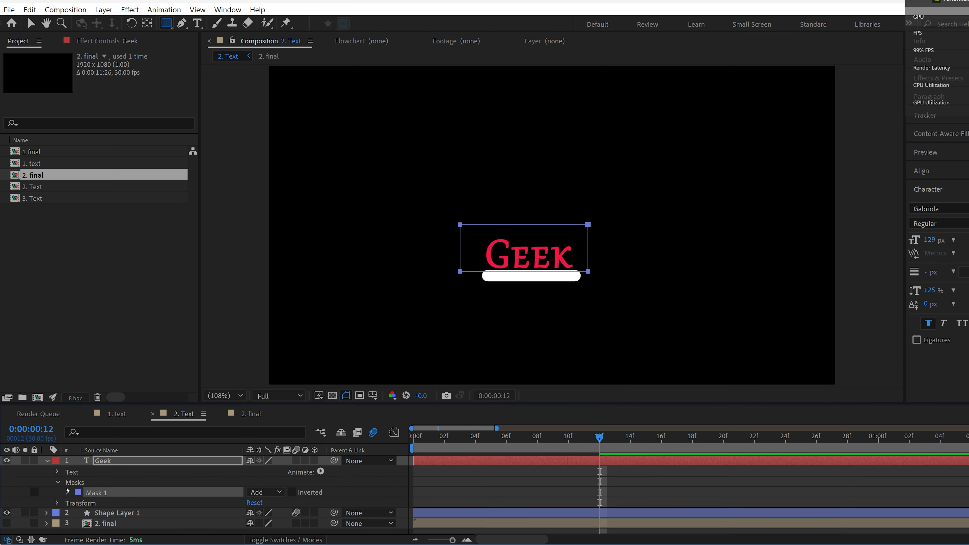
Step: Move the start of the Geek layer to 0:00:00:06 and scrub through the reveal
left_click_drag(600, 437, 386, 437)
left_click_drag(443, 461, 536, 461)
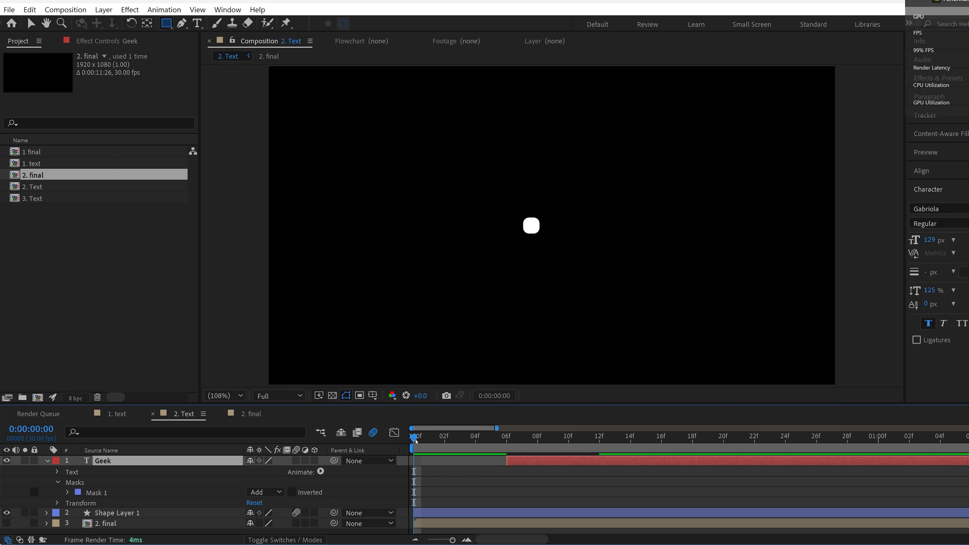
left_click_drag(416, 441, 603, 461)
Step: Move the shape layer's two Position keyframes to 0:00:00:09 and 0:00:00:15
left_click(522, 513)
key("u")
mouse_move(539, 440)
left_mouse_down()
mouse_move(550, 440)
mouse_move(538, 440)
left_mouse_up()
scroll(568, 492, "down", 1)
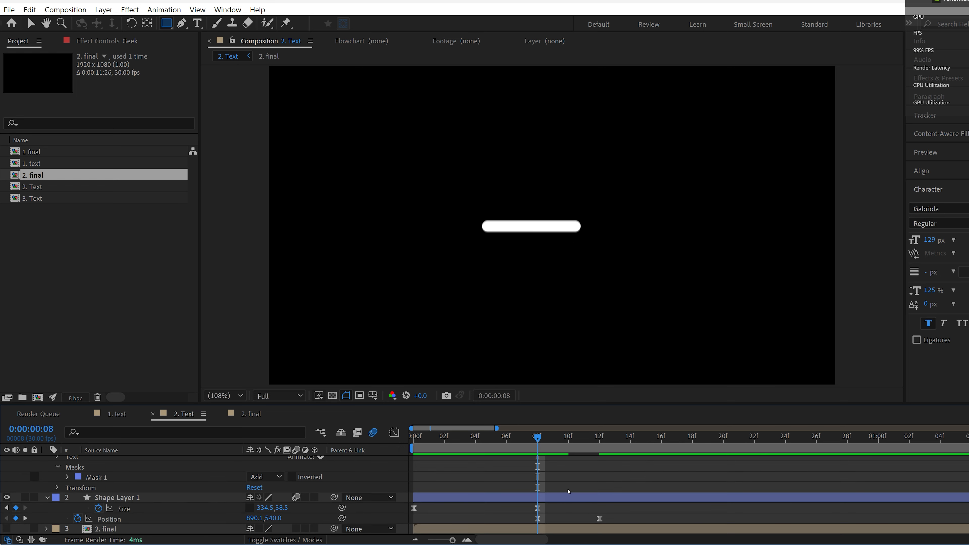
left_click_drag(539, 519, 553, 518)
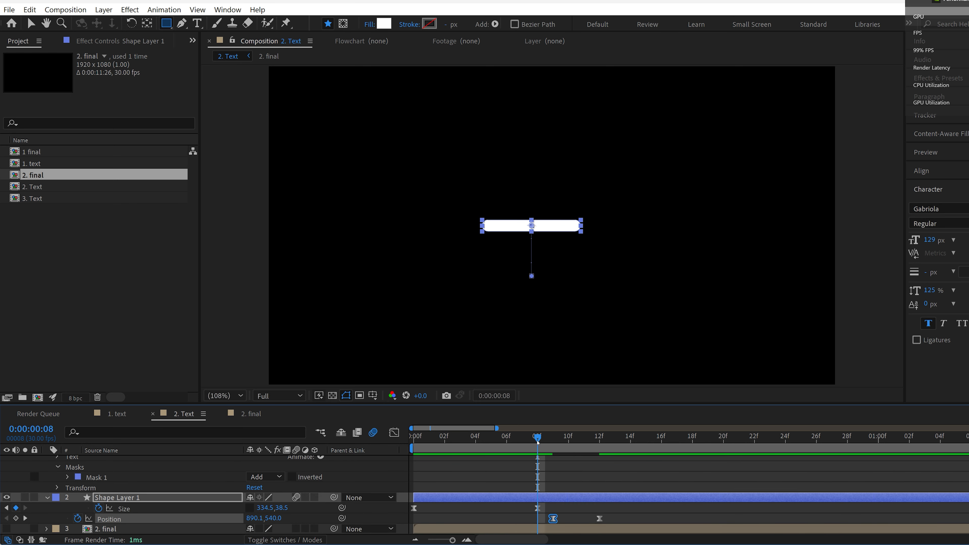
left_click_drag(538, 441, 600, 445)
left_click_drag(600, 519, 646, 519)
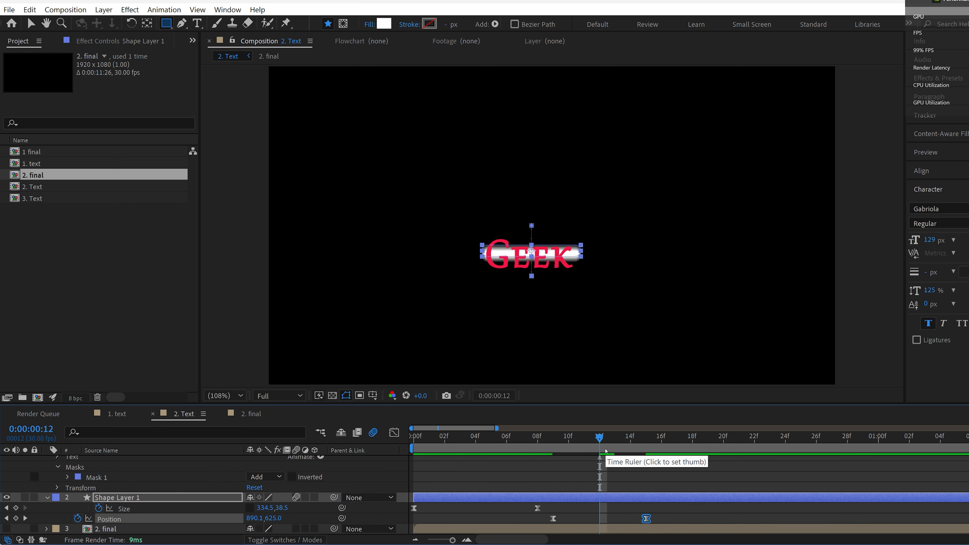
Step: Start the Geek layer at 0:00:00:09 and nudge its text slightly upward with the Position property
left_click_drag(600, 444, 553, 442)
scroll(568, 491, "up", 1)
left_click(110, 460)
left_click(31, 23)
key("p")
left_click_drag(272, 472, 265, 472)
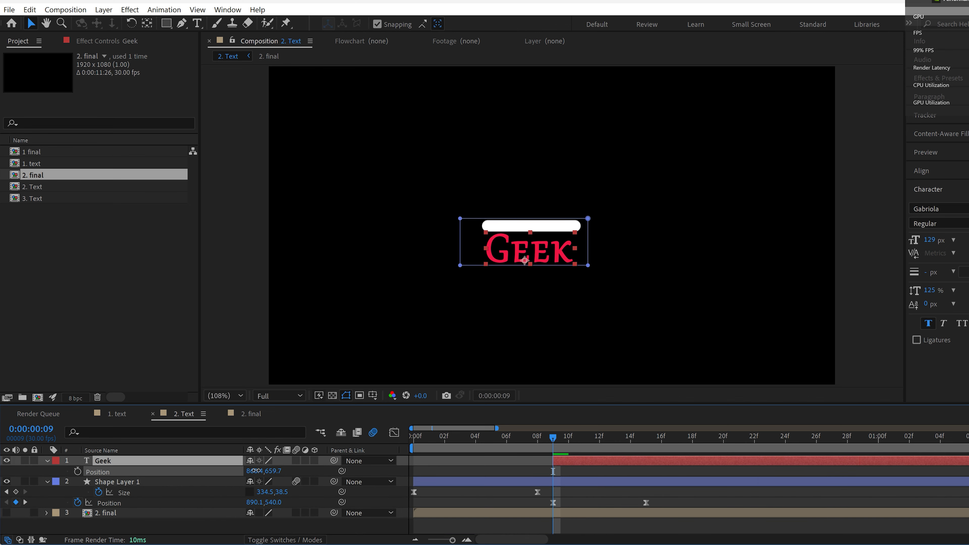
Step: Keyframe the Mask Path of the Geek layer's mask at 0:00:00:09
left_click(103, 461)
left_click(47, 461)
left_click(47, 460)
left_click(67, 493)
left_click(89, 497)
left_click(523, 263)
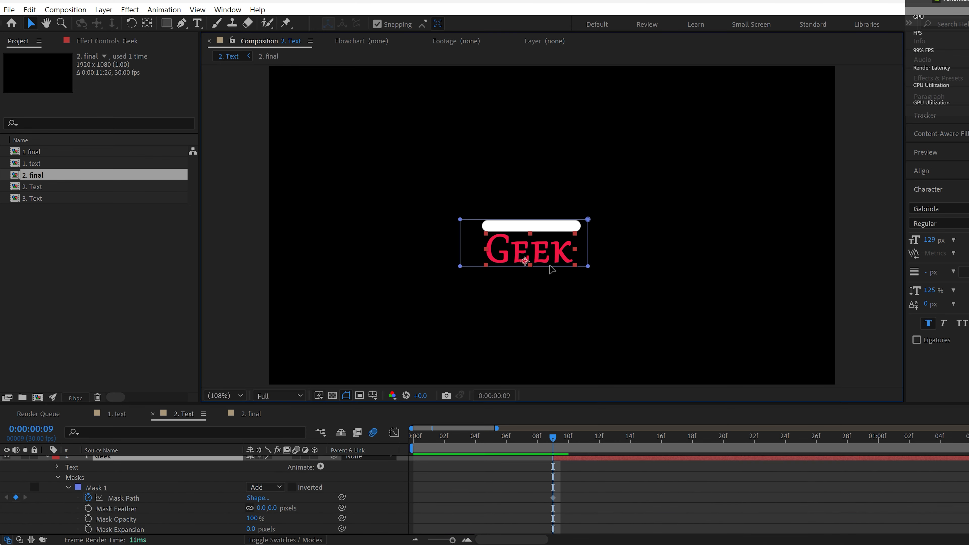
left_click(530, 227)
left_click(124, 498)
left_click_drag(523, 266, 527, 313)
left_click_drag(554, 498, 646, 497)
left_click_drag(411, 238, 620, 326)
left_click(500, 307)
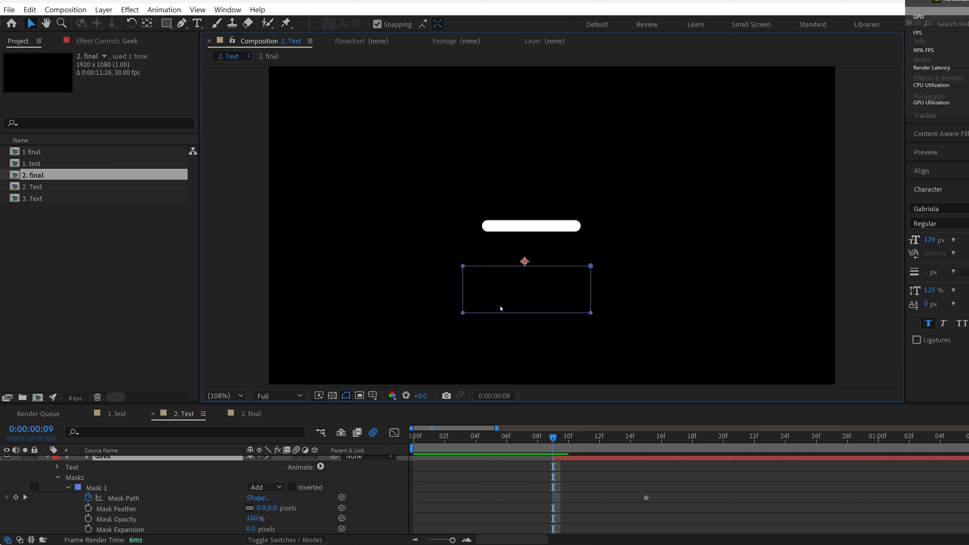
key("ctrl+z")
key("ctrl+z")
key("ctrl+z")
Step: Move the Mask Path keyframe later in time and shift the mask above the Geek text at 0:00:00:09
left_click_drag(552, 498, 702, 498)
left_click_drag(562, 266, 562, 233)
left_click_drag(553, 438, 584, 439)
Step: Try a mask feather of 50 pixels on the Geek mask, and settle on 15 pixels
left_click(261, 513)
type("50")
key("Return")
left_click(262, 513)
type("15")
left_click(496, 492)
Step: Move the second Mask Path keyframe to 0:00:00:26 and apply Easy Ease to both Mask Path keyframes
left_click_drag(708, 502, 816, 503)
left_click(123, 504)
key("F9")
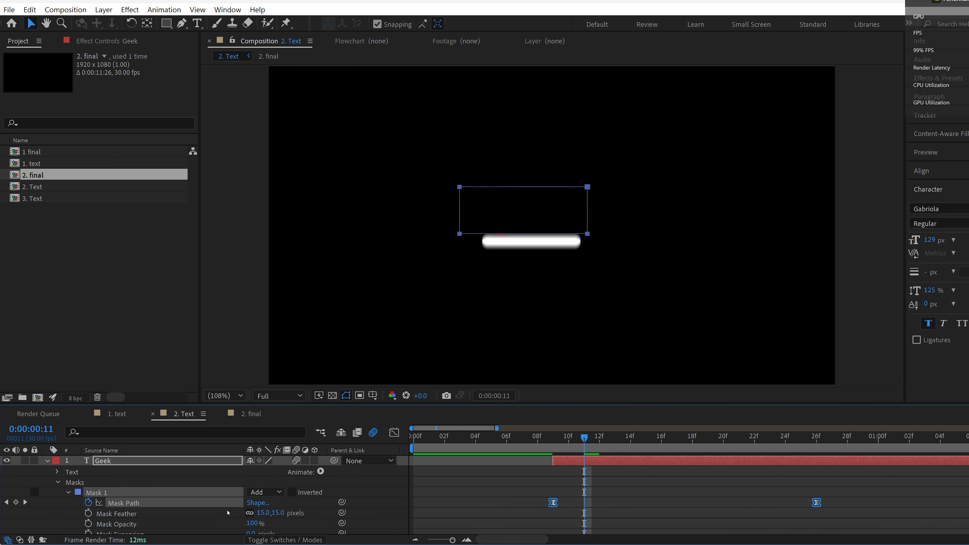
Step: Retime the Geek Mask Path keyframes to 0:00:00:09 and 0:00:00:23 and check the reveal against the bar
mouse_move(584, 439)
left_mouse_down()
mouse_move(553, 439)
mouse_move(599, 439)
left_mouse_up()
left_click_drag(816, 502, 770, 503)
left_click(494, 504)
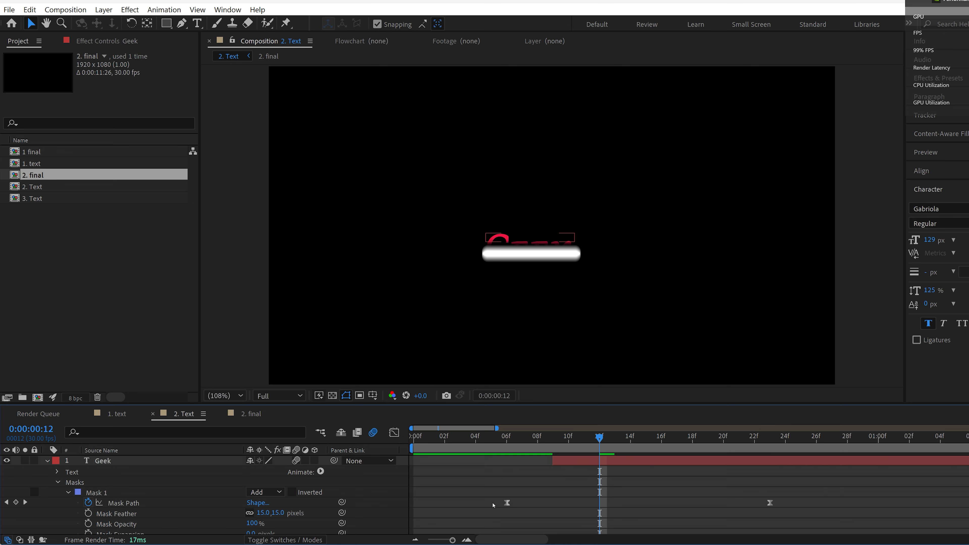
left_click_drag(507, 502, 553, 502)
left_click_drag(523, 439, 599, 439)
left_click(619, 262)
Step: Move the Mask Path keyframes to 0:00:00:10 and 0:00:00:18, and lower the mask toward the bar at 0:00:00:13
left_click_drag(770, 503, 692, 502)
left_click_drag(553, 440, 569, 439)
left_click_drag(553, 503, 569, 503)
left_click_drag(555, 439, 621, 452)
left_click_drag(555, 195, 556, 204)
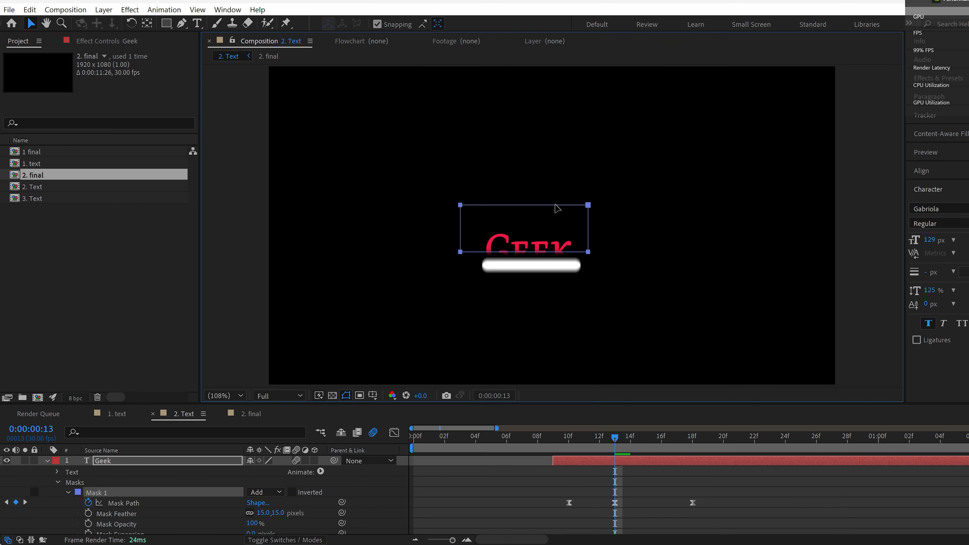
Step: Move the first Geek Mask Path keyframe to 0:00:00:11 and the last one to 0:00:00:17
left_click_drag(615, 439, 569, 440)
left_click_drag(568, 503, 584, 503)
left_click_drag(584, 441, 677, 444)
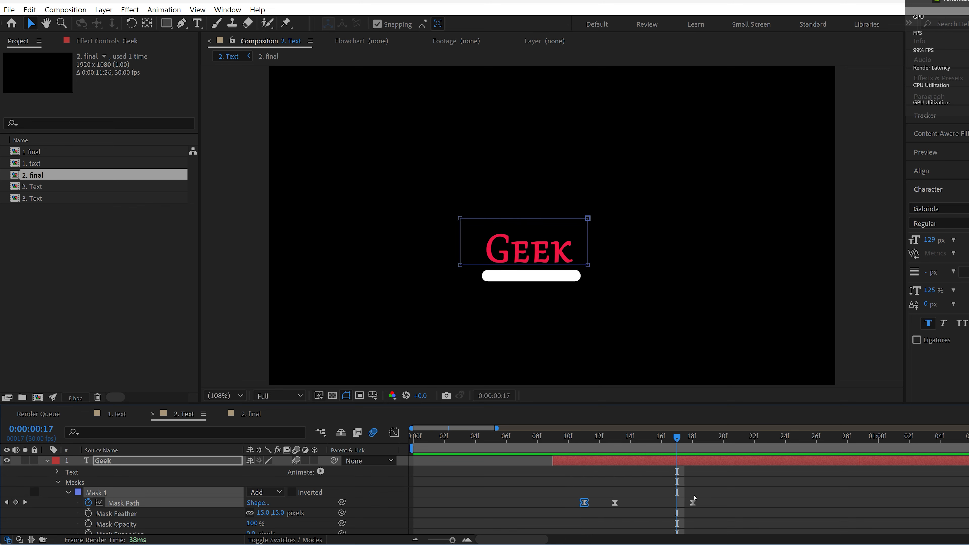
left_click_drag(692, 502, 677, 502)
Step: Copy the shape layer's 0:00:00:15 Position keyframe to 0:00:00:18 so the bar holds its lower position
mouse_move(677, 443)
left_mouse_down()
mouse_move(693, 443)
mouse_move(621, 443)
mouse_move(724, 443)
mouse_move(692, 443)
left_mouse_up()
left_click(47, 461)
left_click(132, 474)
key("u")
left_click(646, 492)
key("ctrl+c")
key("ctrl+v")
left_click_drag(723, 493, 693, 493)
Step: Copy the shape layer's 0:00:00:09 Position keyframe to 0:00:00:26 and preview the bar's return movement
left_click_drag(693, 443, 413, 443)
left_click_drag(414, 443, 816, 442)
left_click(553, 493)
key("ctrl+c")
key("ctrl+v")
left_click_drag(816, 442, 414, 443)
key("space")
Step: Hide the Geek layer and add the text "Savvy" above the bar at 0:00:00:19
left_click_drag(677, 443, 708, 443)
left_click(115, 462)
key("ctrl+t")
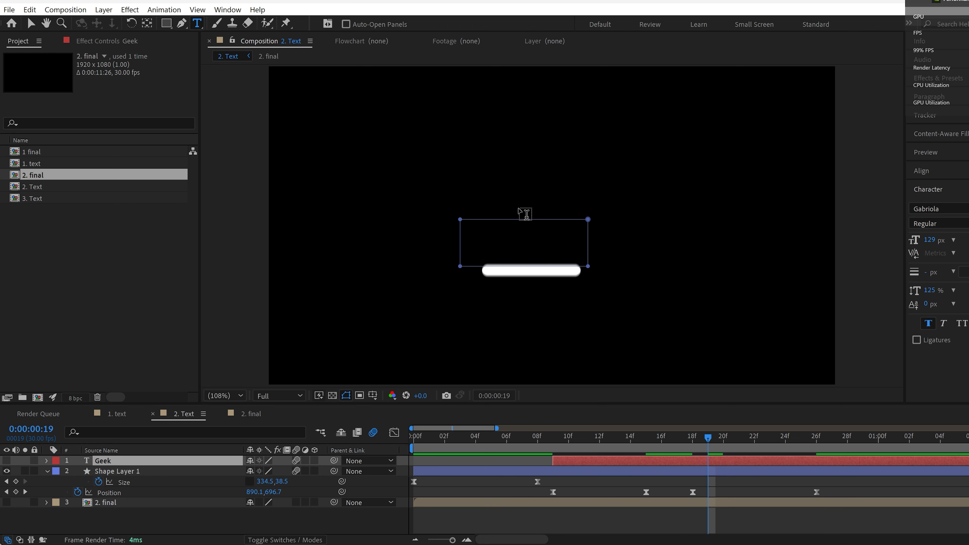
left_click(505, 241)
type("Savvy")
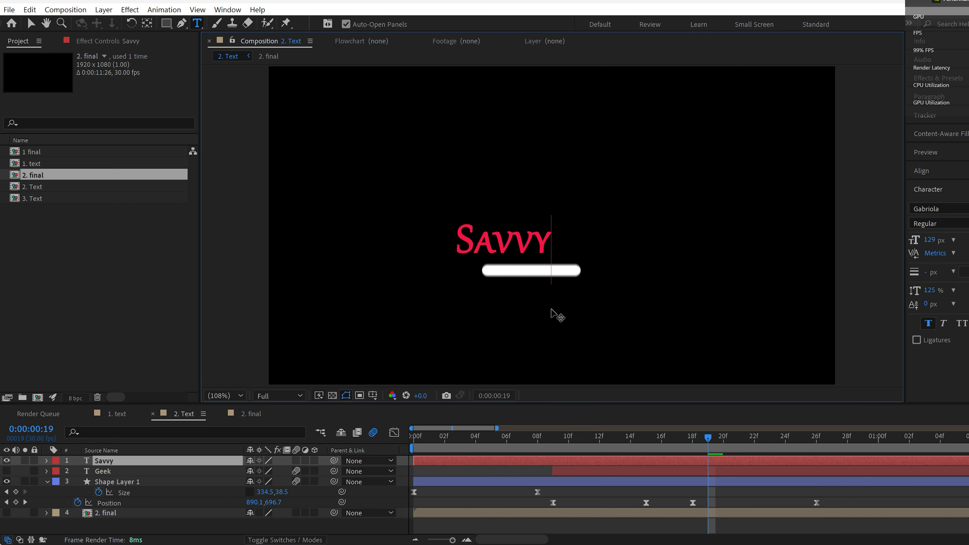
left_click_drag(493, 323, 520, 334)
Step: Set the Savvy text's font size to 110 px and align it over the bar
double_click(541, 261)
left_click_drag(938, 242, 934, 242)
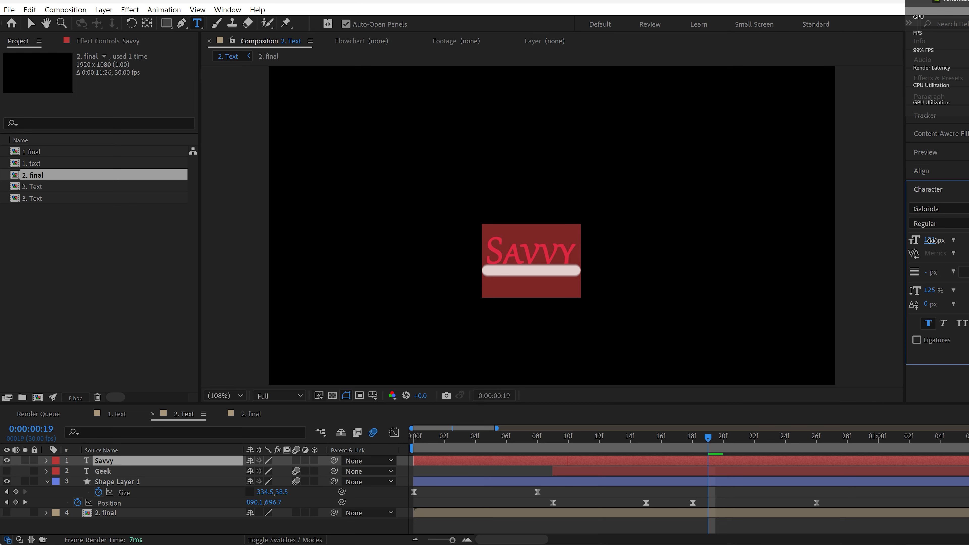
left_click_drag(518, 323, 519, 314)
left_click_drag(937, 240, 932, 240)
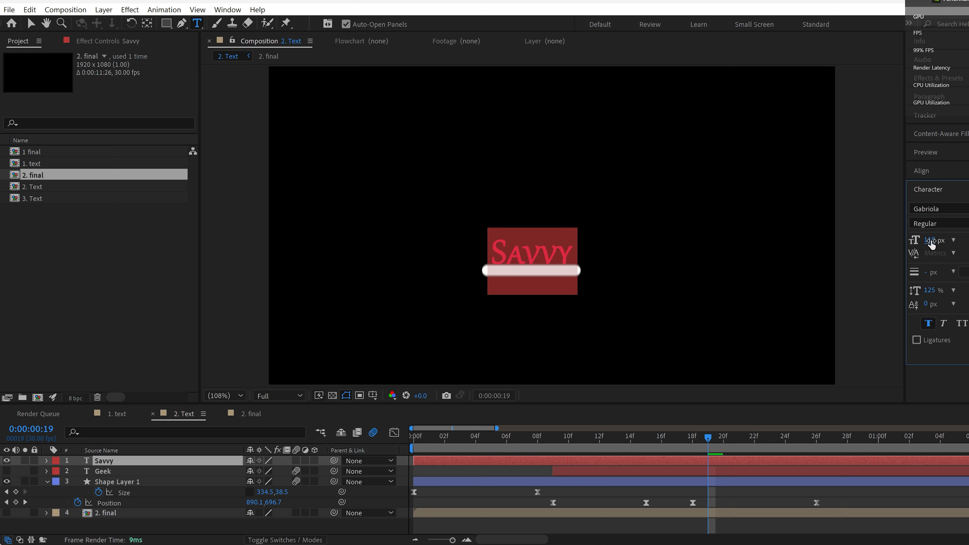
Step: Move the Savvy text up to a Y position of 645.7 and collapse the layer properties
left_click(175, 463)
key("p")
left_click_drag(273, 472, 258, 475)
left_click(46, 461)
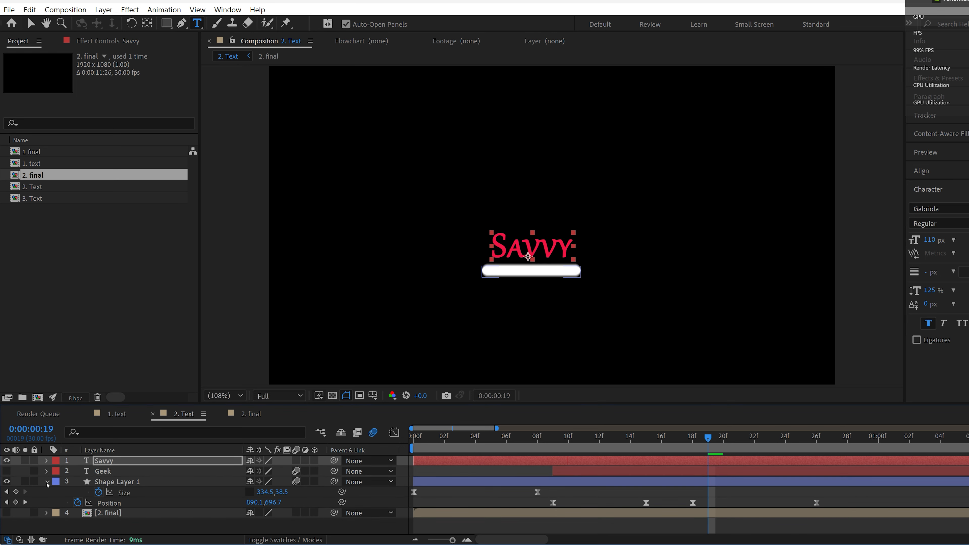
left_click(46, 481)
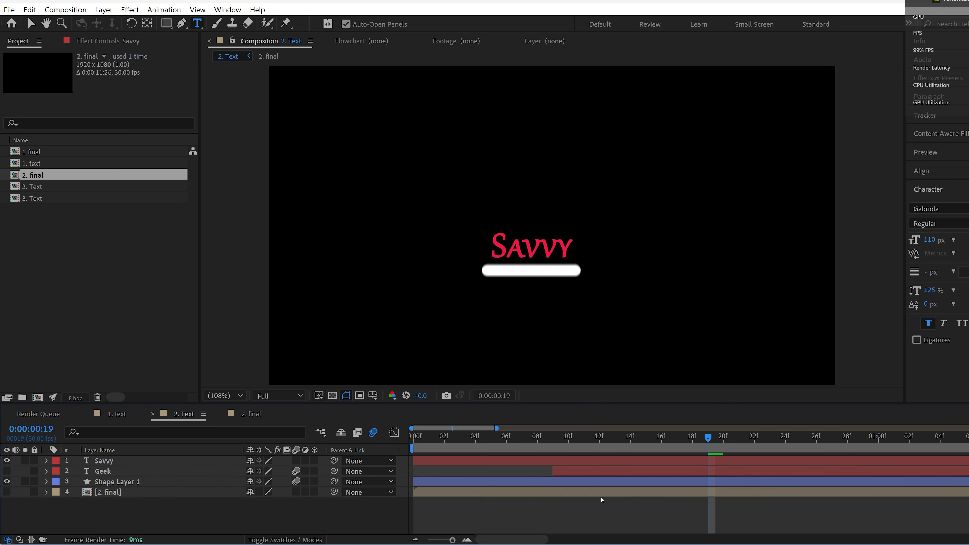
Step: Reveal the shape layer's keyframes and start the Savvy layer at 0:00:00:19
left_click(671, 482)
key("Home")
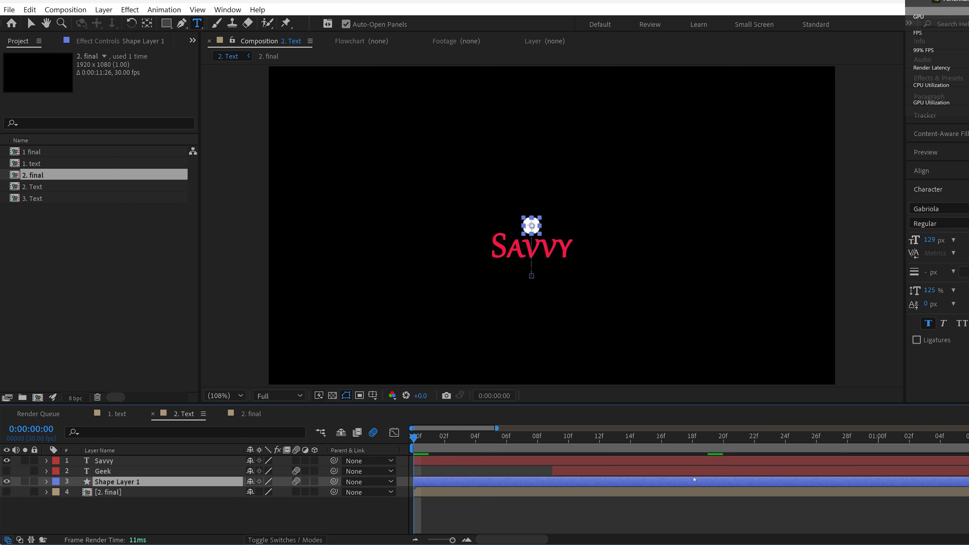
key("u")
left_click(702, 438)
key("bracketleft")
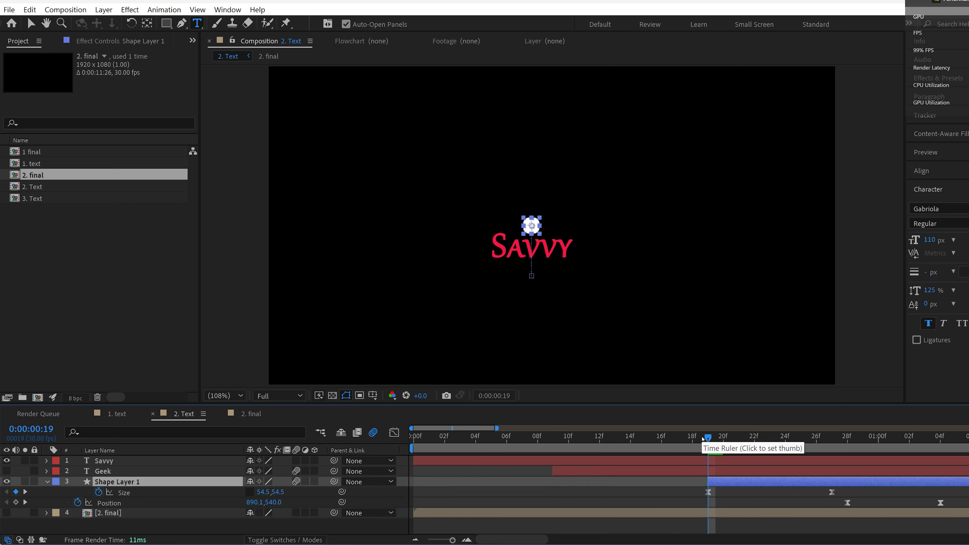
key("ctrl+z")
left_click(706, 461)
key("bracketleft")
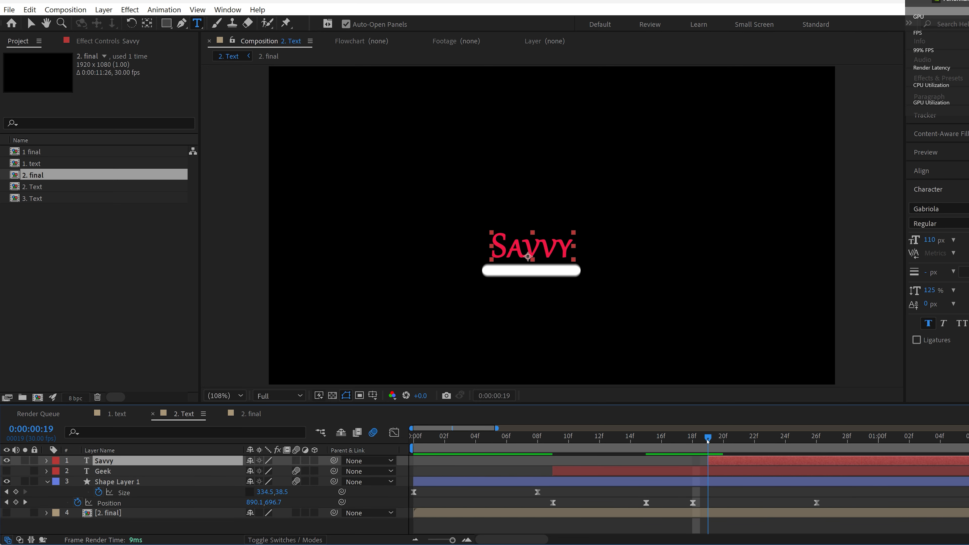
Step: Copy the Geek layer's first Mask Path keyframe to 0:00:00:22 and make the Geek layer visible
mouse_move(708, 441)
left_mouse_down()
mouse_move(659, 442)
mouse_move(691, 449)
left_mouse_up()
left_click(697, 472)
key("u")
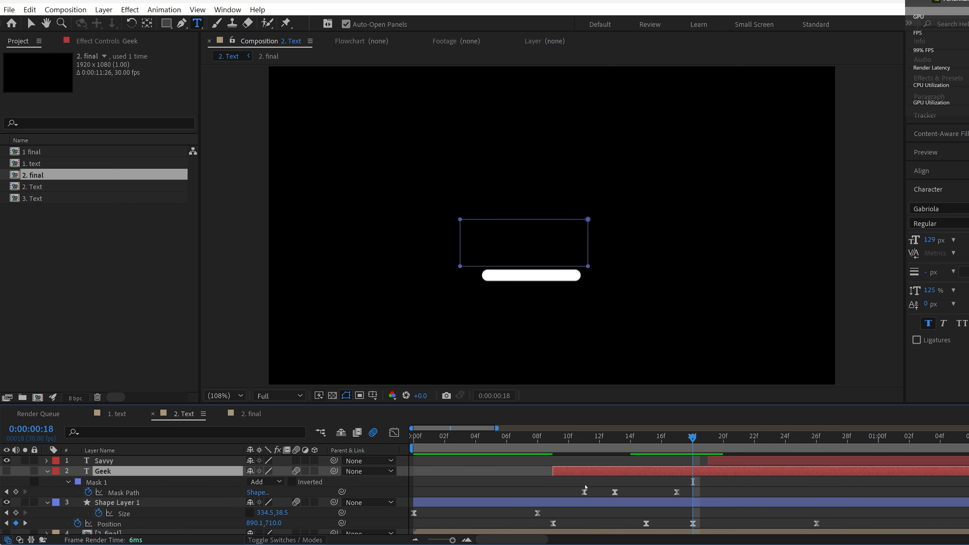
left_click(584, 492)
left_click(705, 441)
key("ctrl+v")
Step: Draw a rectangular mask around the Savvy text at 0:00:00:24
left_click_drag(705, 441, 787, 443)
left_click(805, 461)
key("q")
left_click_drag(477, 230, 579, 262)
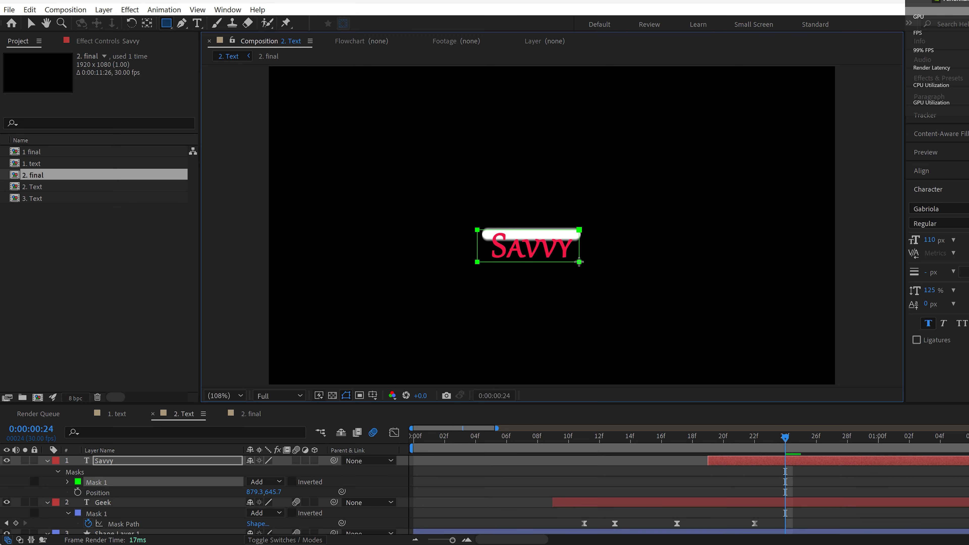
Step: Keyframe the Savvy mask's Mask Path, move that keyframe to 0:00:00:26, and return to 0:00:00:19 with the Selection tool
left_click(69, 482)
left_click(88, 492)
left_click_drag(785, 492, 816, 492)
left_click_drag(785, 439, 710, 454)
key("v")
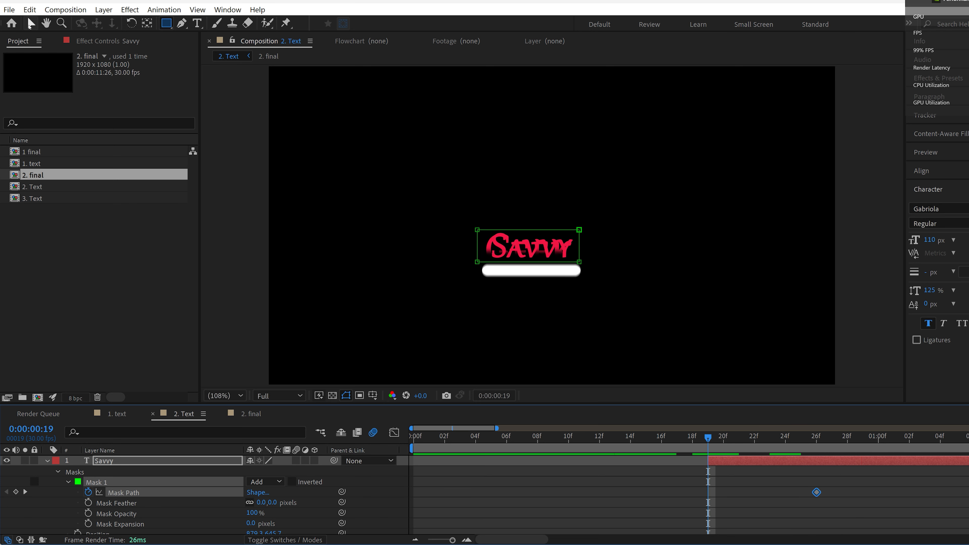
Step: Move the Savvy mask below the bar at 0:00:00:19 and set its Mask Feather to 15 pixels
left_click_drag(559, 263, 563, 304)
key("space")
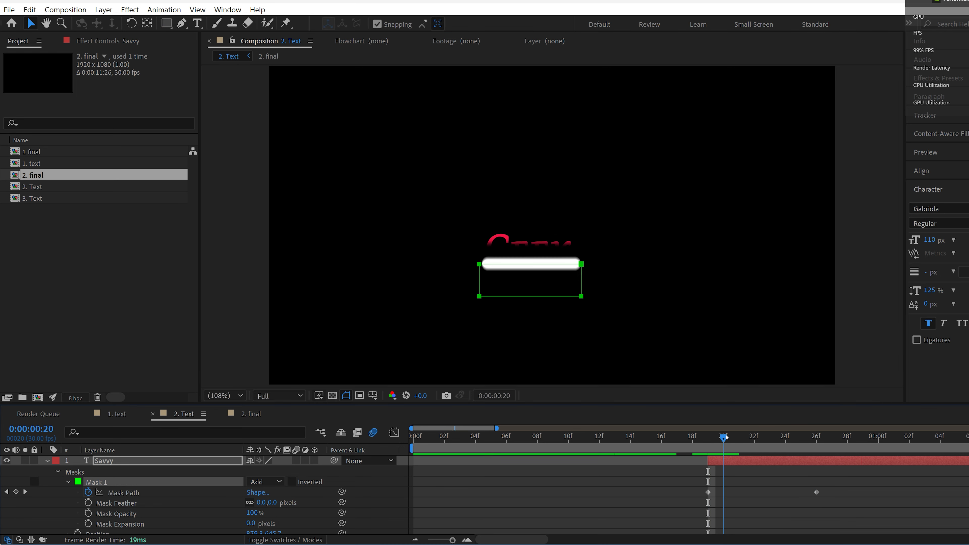
left_click(263, 504)
type("15")
key("Return")
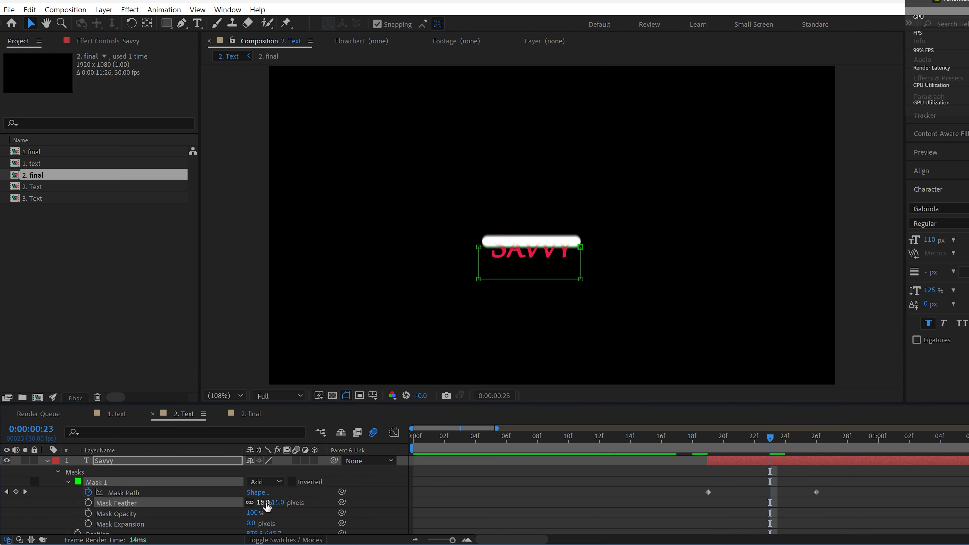
Step: Move the Savvy layer's last Mask Path keyframe to 0:00:00:28, apply Easy Ease to both mask keyframes and preview the animation from the start
mouse_move(782, 443)
left_mouse_down()
mouse_move(806, 445)
mouse_move(724, 445)
mouse_move(807, 446)
mouse_move(787, 445)
left_mouse_up()
left_click_drag(817, 492, 849, 491)
left_click(708, 492, "shift")
key("F9")
left_click(658, 446)
key("Home")
left_click_drag(631, 442, 766, 445)
key("space")
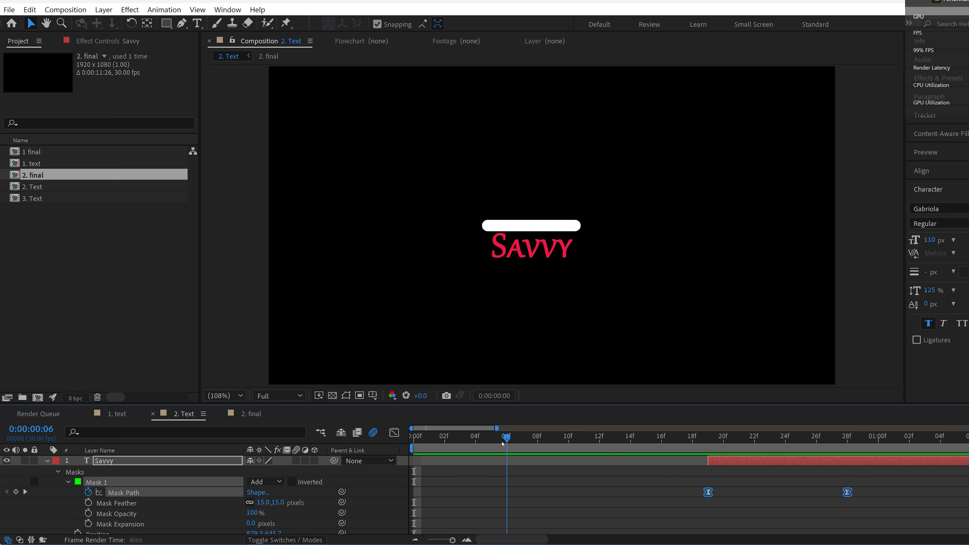
Step: Collapse the properties of the Savvy, Geek and Shape Layer 1 layers
left_click(46, 461)
left_click(46, 471)
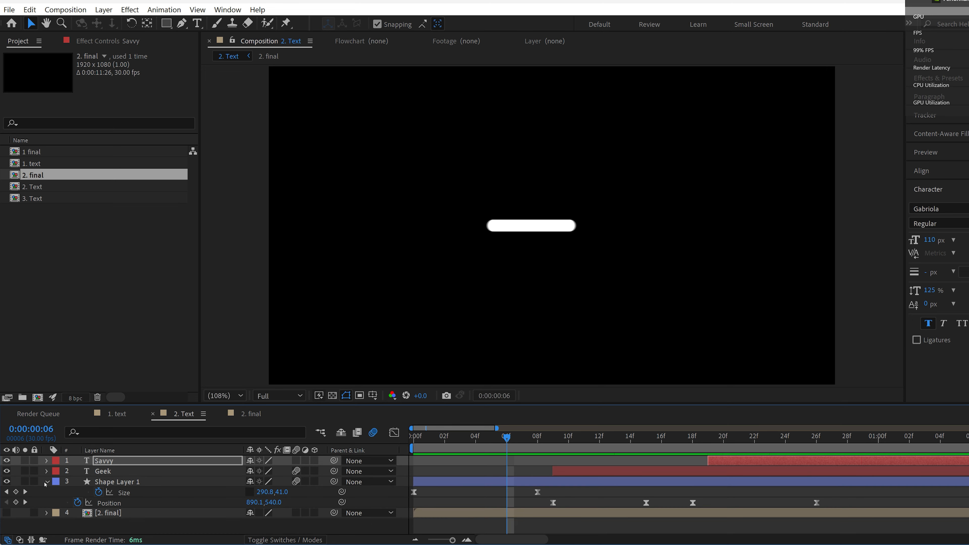
left_click(47, 481)
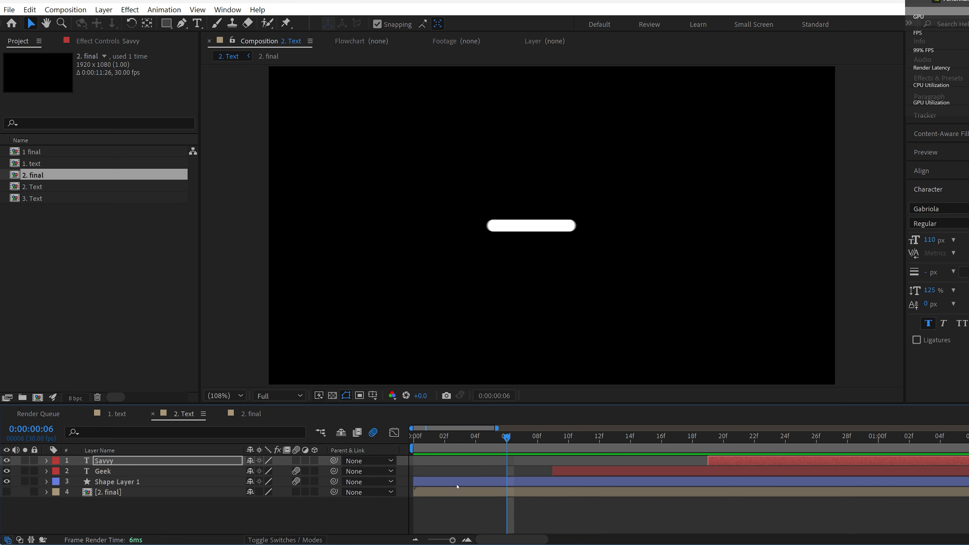
Step: Add the 2. Text composition to the render queue and open the 3. Text composition
key("ctrl+m")
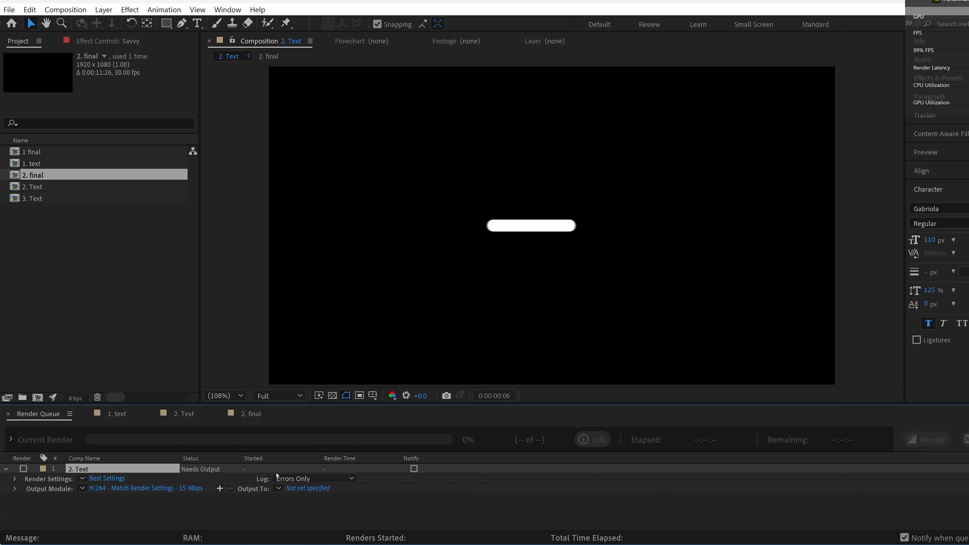
left_click(112, 417)
left_click(187, 416)
left_click(255, 416)
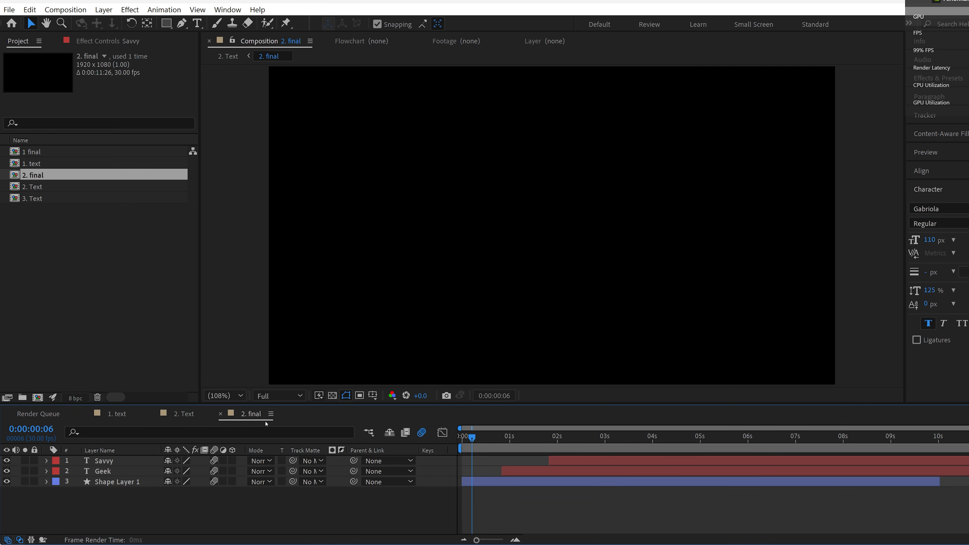
left_click(77, 214)
left_click(77, 200)
double_click(77, 199)
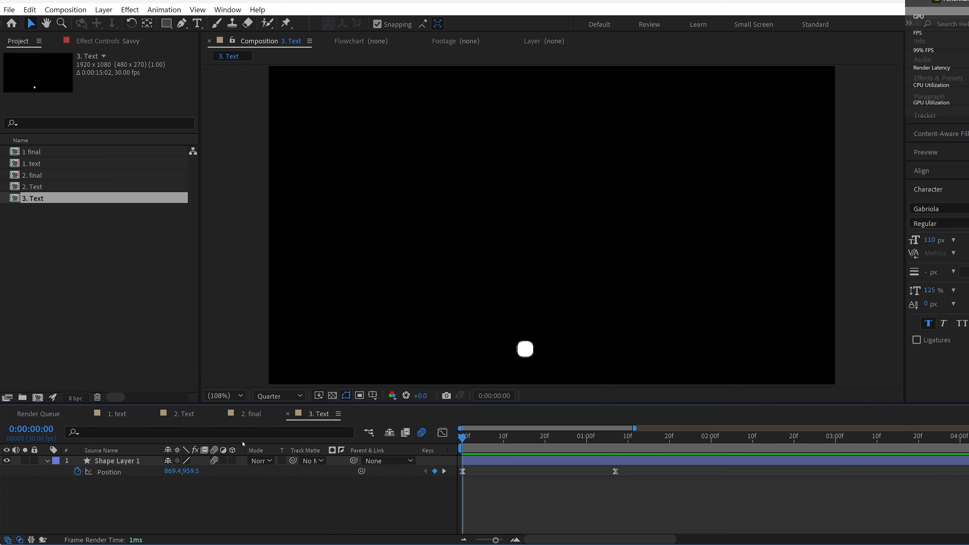
Step: Set a Size keyframe for Shape Layer 1's Rectangle Path 1 at 0:00:01:07
left_click_drag(461, 439, 616, 437)
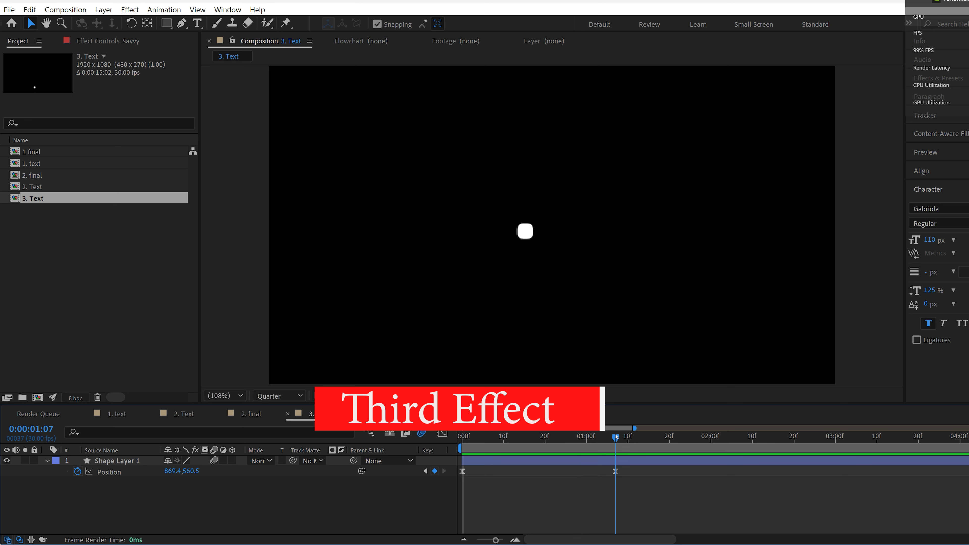
left_click(48, 462)
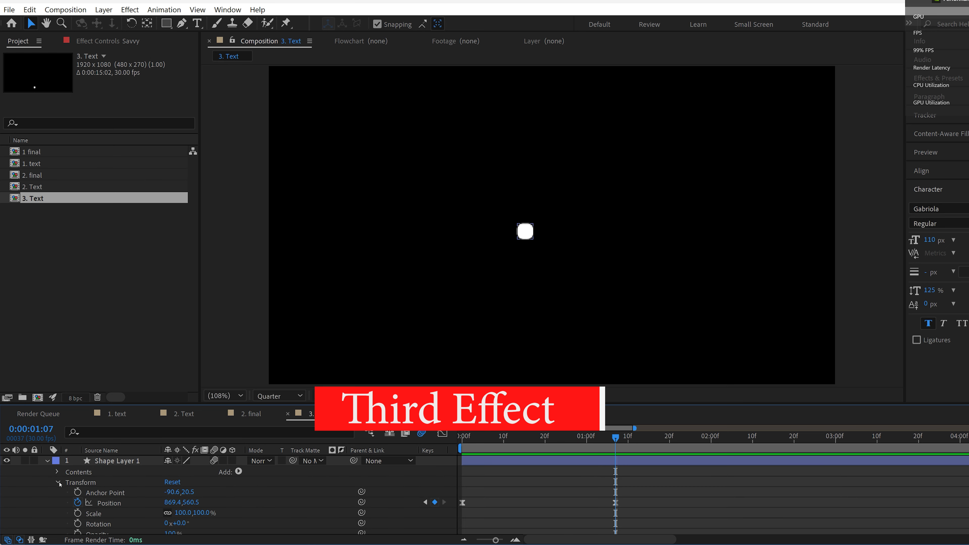
left_click(59, 483)
left_click(57, 473)
left_click(69, 483)
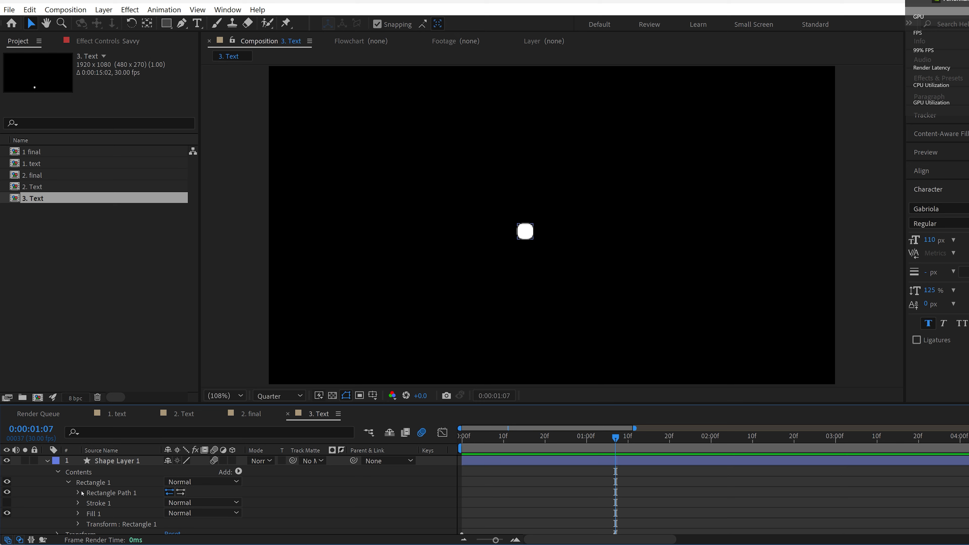
left_click(79, 493)
left_click(99, 502)
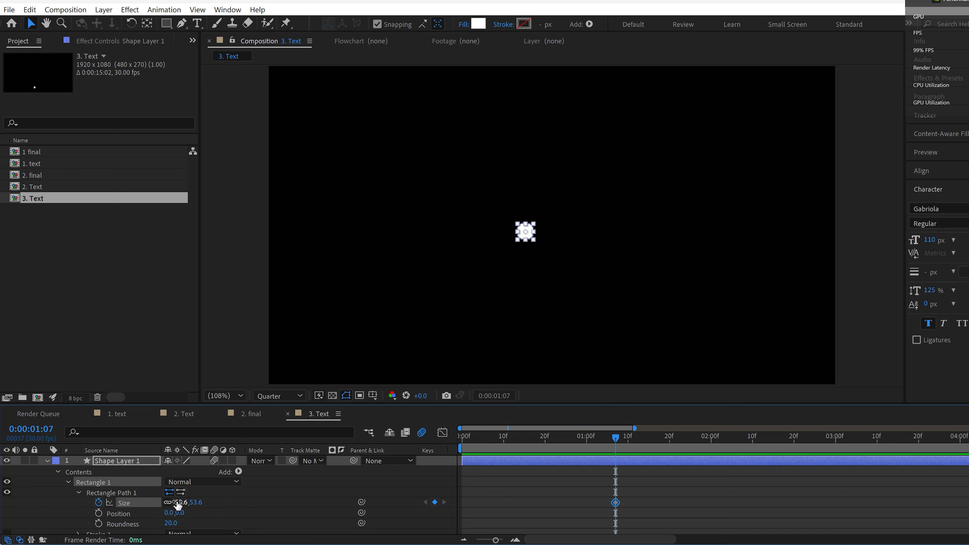
Step: Try a rectangle Size of 25.6 by 145.6 at 0:00:01:07 and undo the change
key("F2")
left_click_drag(176, 502, 250, 505)
key("ctrl+z")
left_click_drag(180, 503, 167, 506)
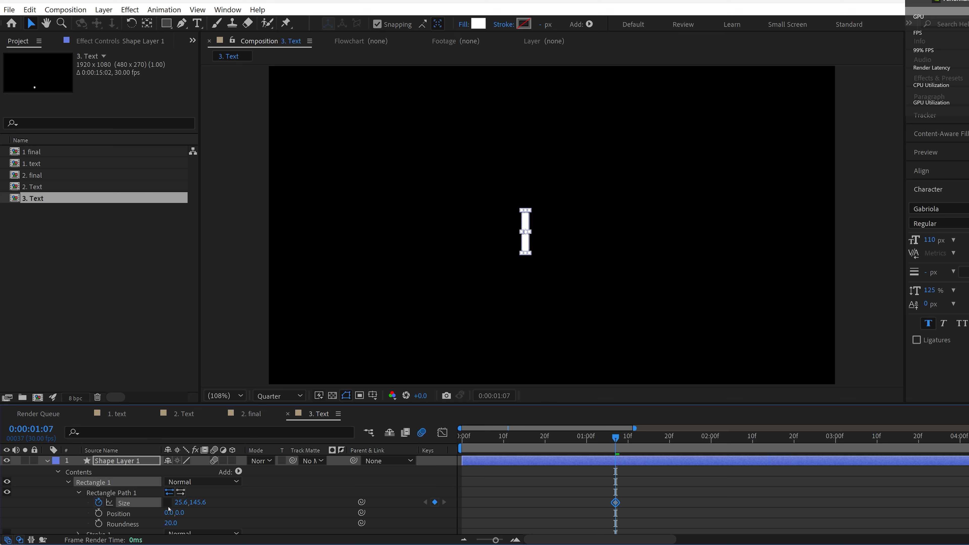
left_click_drag(615, 439, 454, 454)
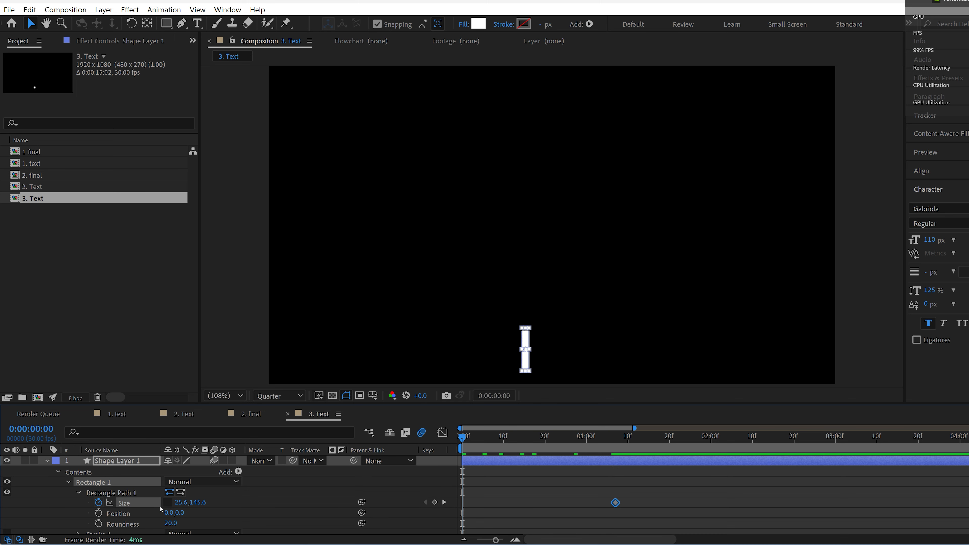
key("ctrl+z")
key("ctrl+z")
key("ctrl+z")
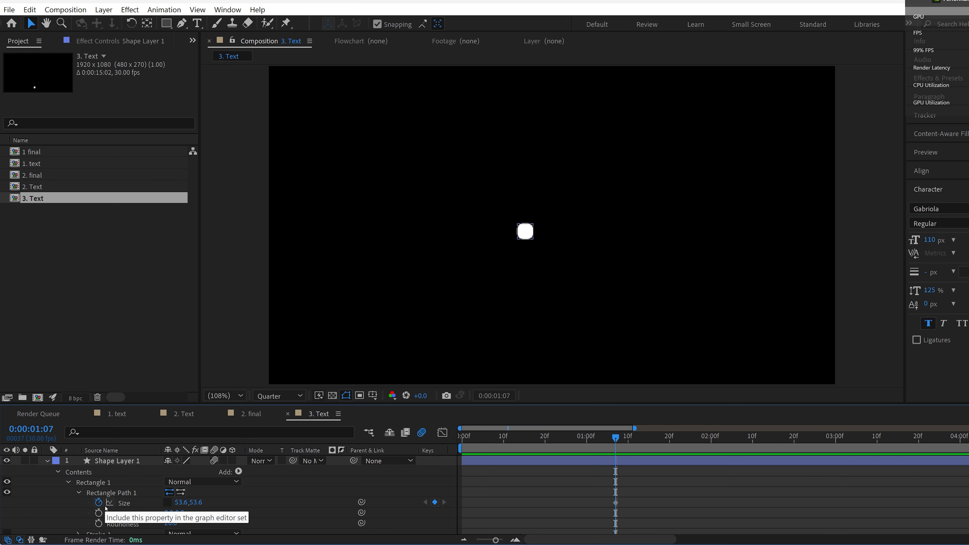
Step: Move the Size keyframe to 0:00:00:10 and add an eased keyframe of 24 by 178.6 at 0:00:01:07
left_click_drag(615, 502, 503, 503)
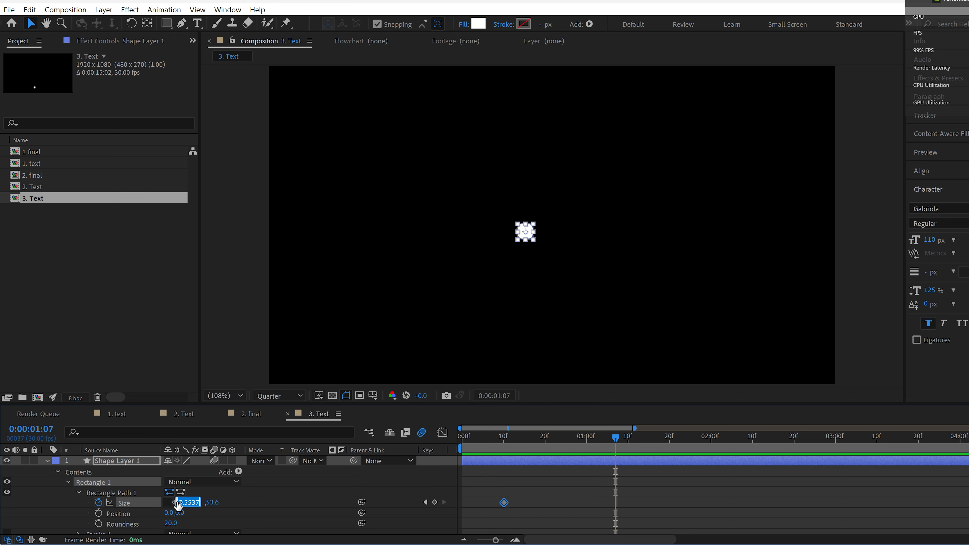
key("Return")
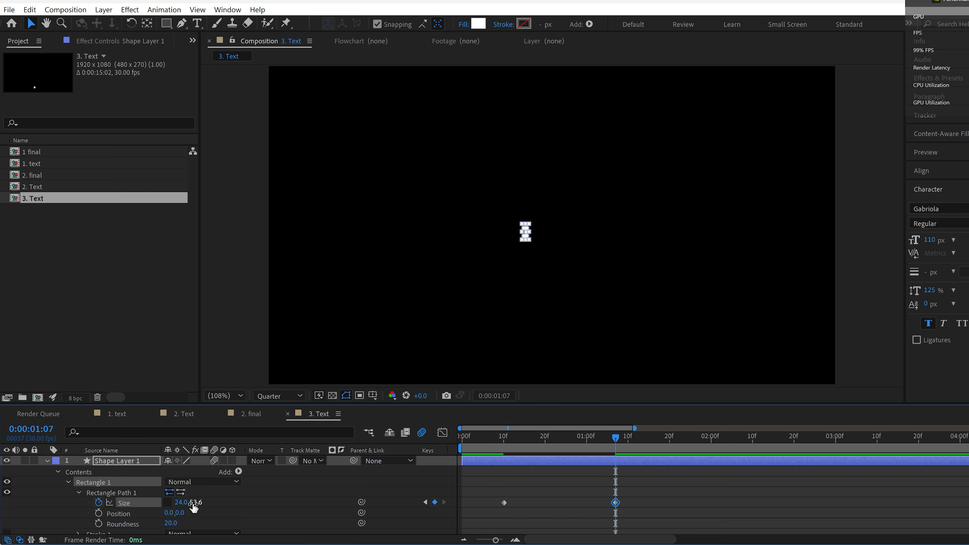
left_click_drag(193, 506, 214, 503)
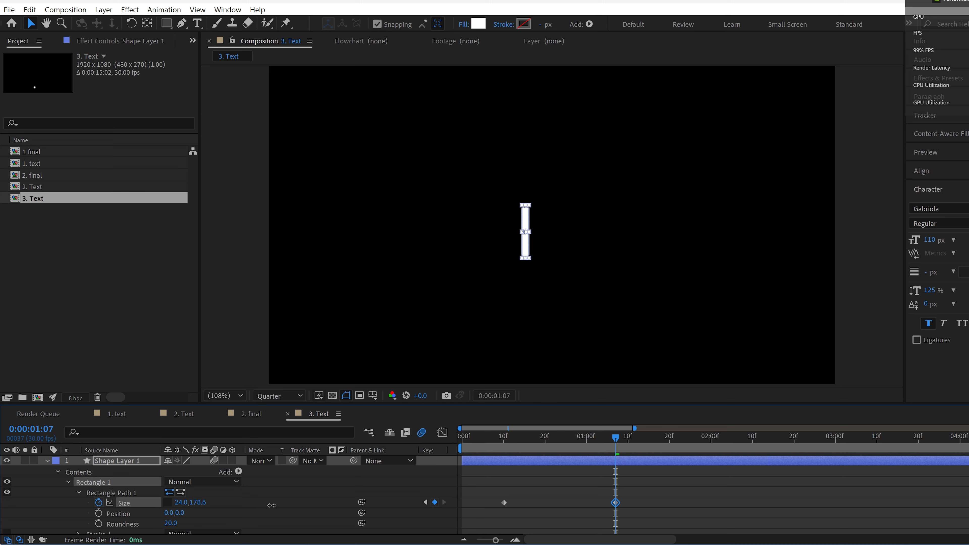
left_click_drag(615, 436, 623, 457)
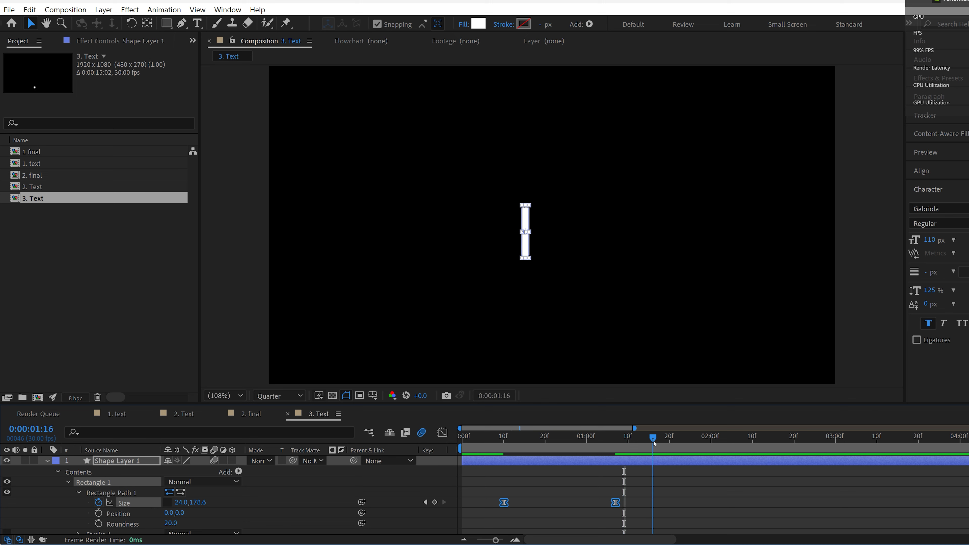
Step: Hold the bar's Position until 0:00:01:20 with a copied keyframe, and set its X position to 538.4 at 0:00:02:01
left_click(110, 463)
key("p")
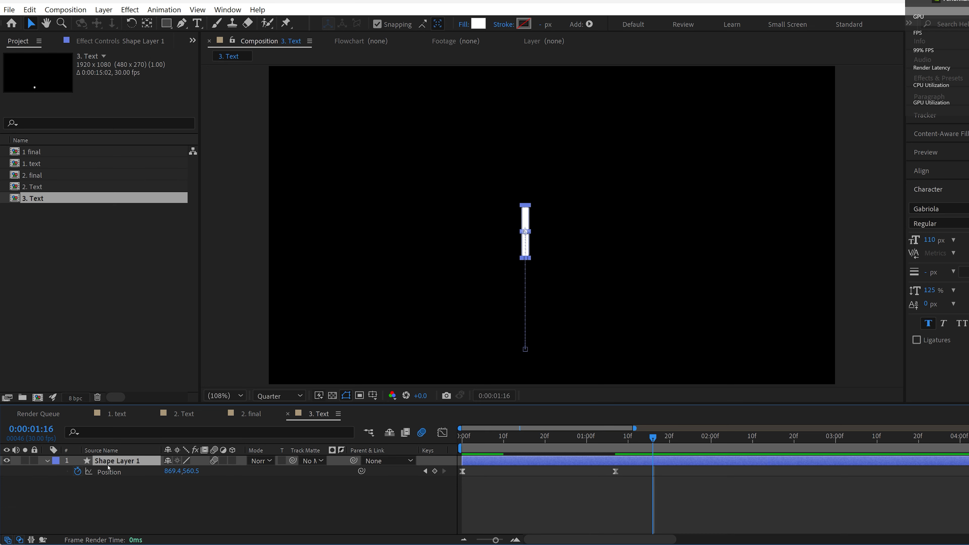
left_click(615, 470)
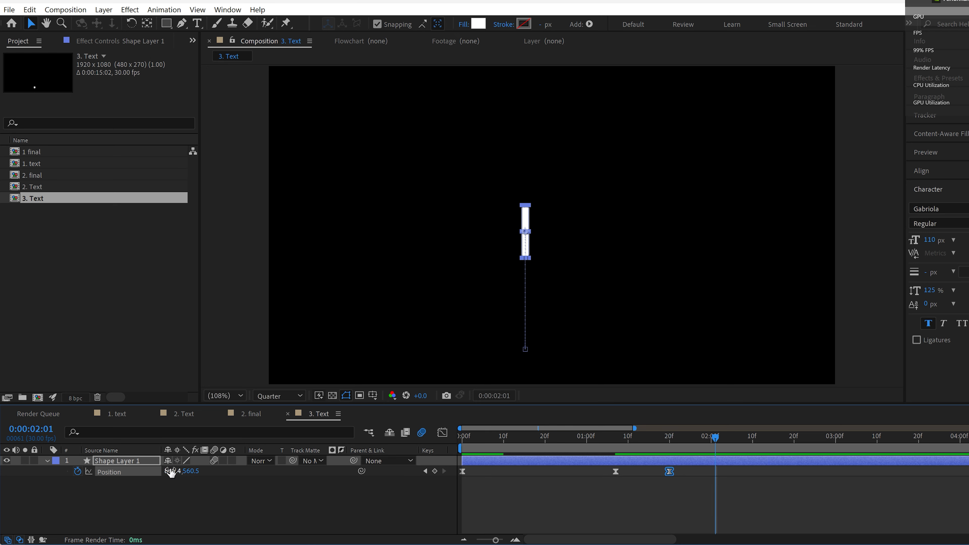
left_click_drag(170, 473, 22, 493)
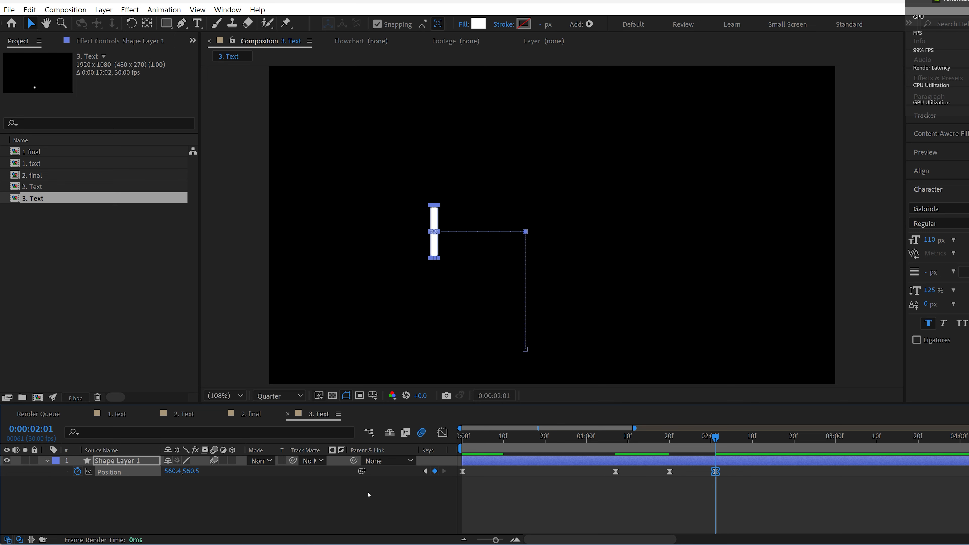
left_click_drag(173, 472, 166, 472)
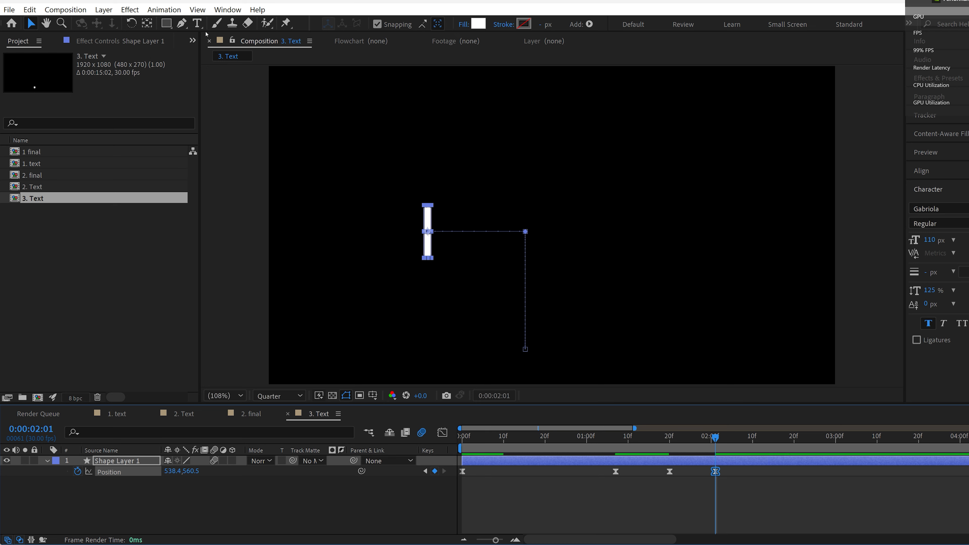
Step: Add a "Geek" text layer and place it just to the right of the vertical bar
key("ctrl+t")
left_click(446, 221)
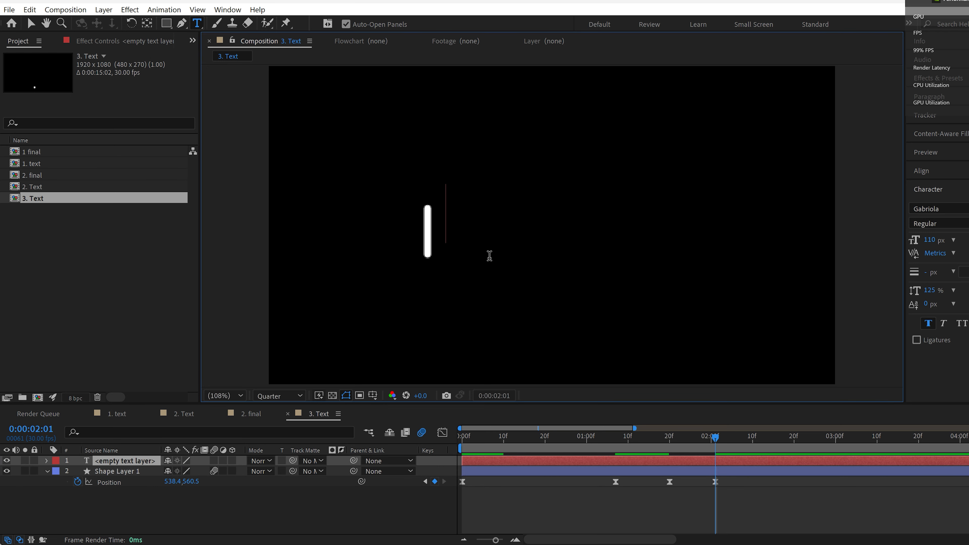
type("Geek")
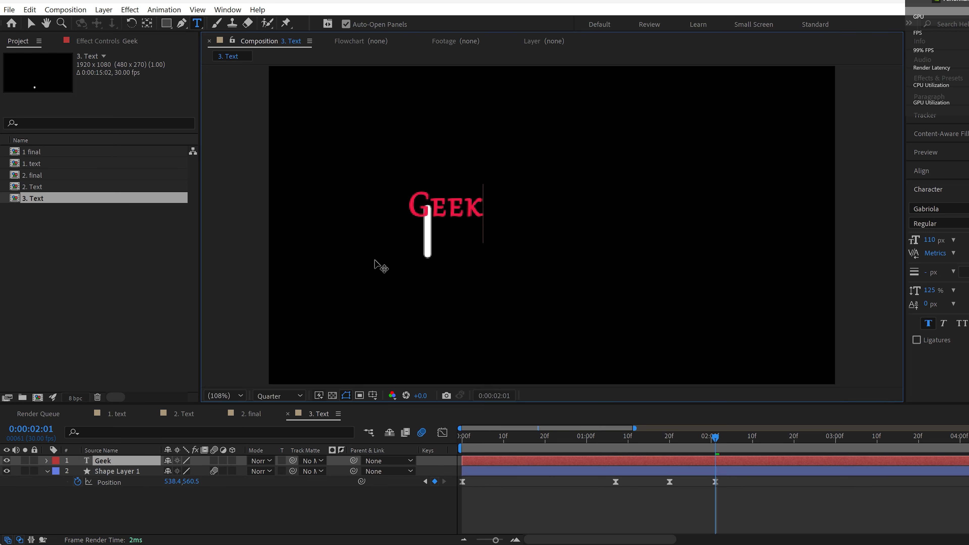
left_click_drag(376, 264, 407, 284)
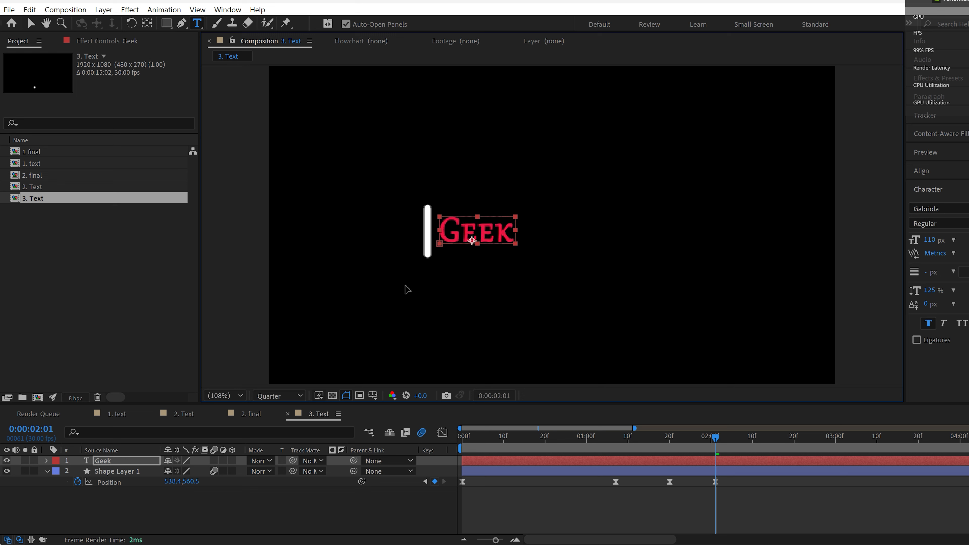
left_click(397, 371)
Step: Draw a rectangular mask around the Geek text, ending at the bar, at 0:00:01:20
left_click(661, 438)
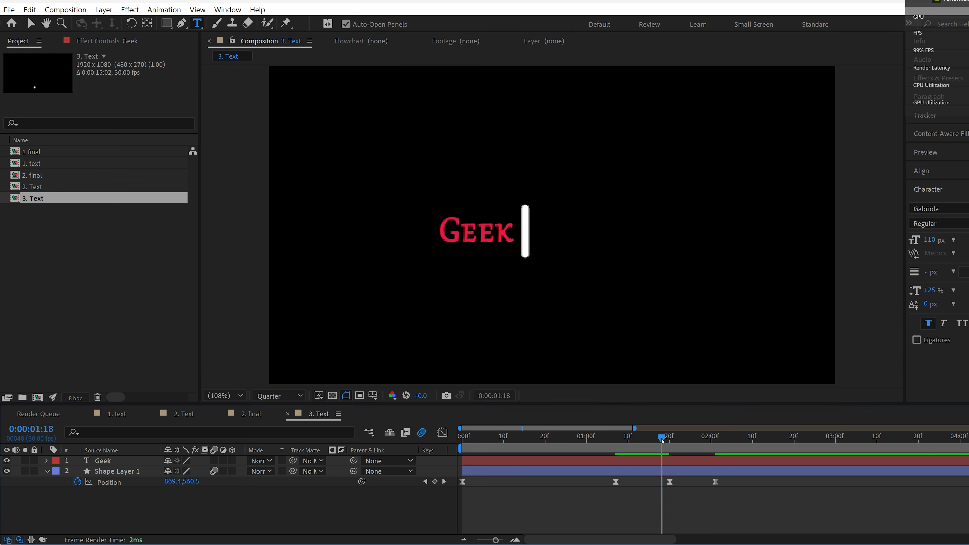
mouse_move(670, 441)
left_mouse_down()
mouse_move(714, 438)
mouse_move(671, 448)
left_mouse_up()
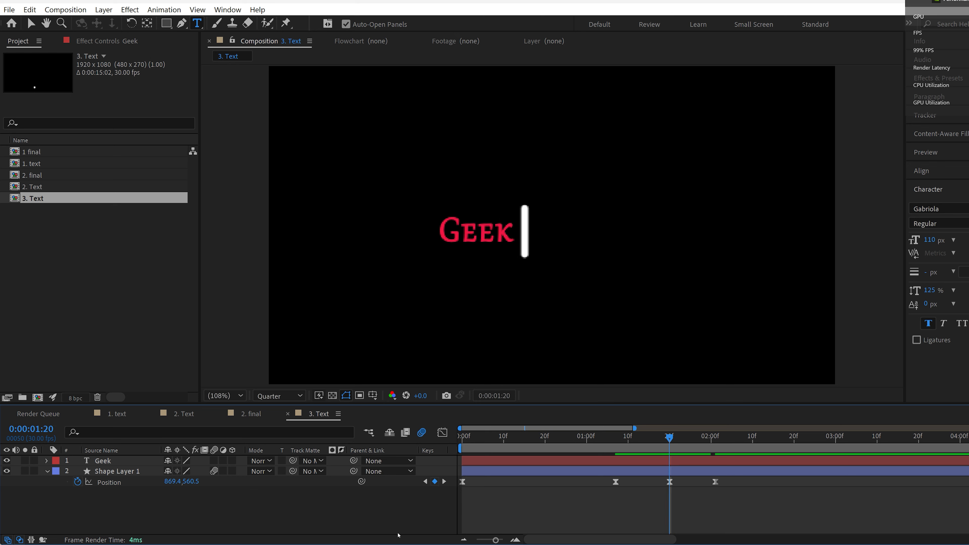
left_click(164, 25)
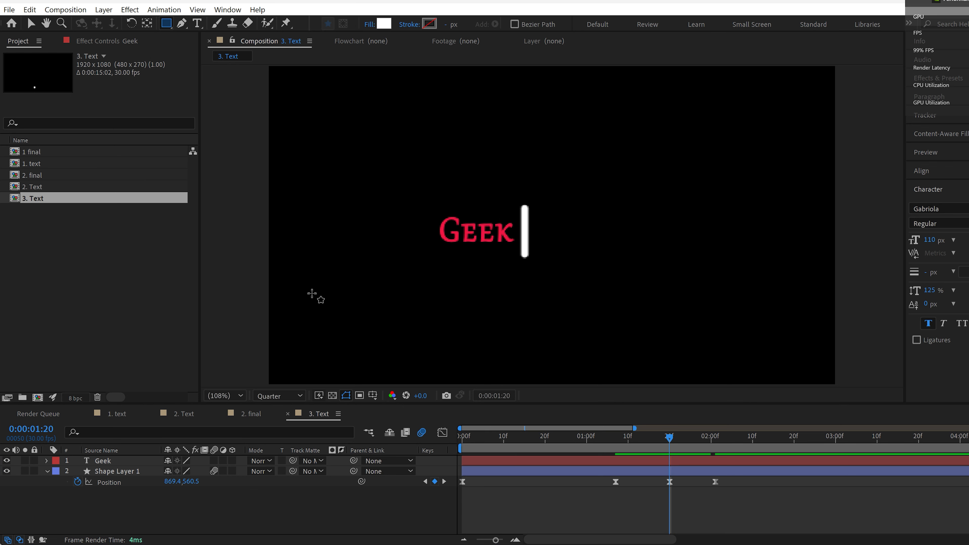
left_click_drag(429, 213, 517, 244)
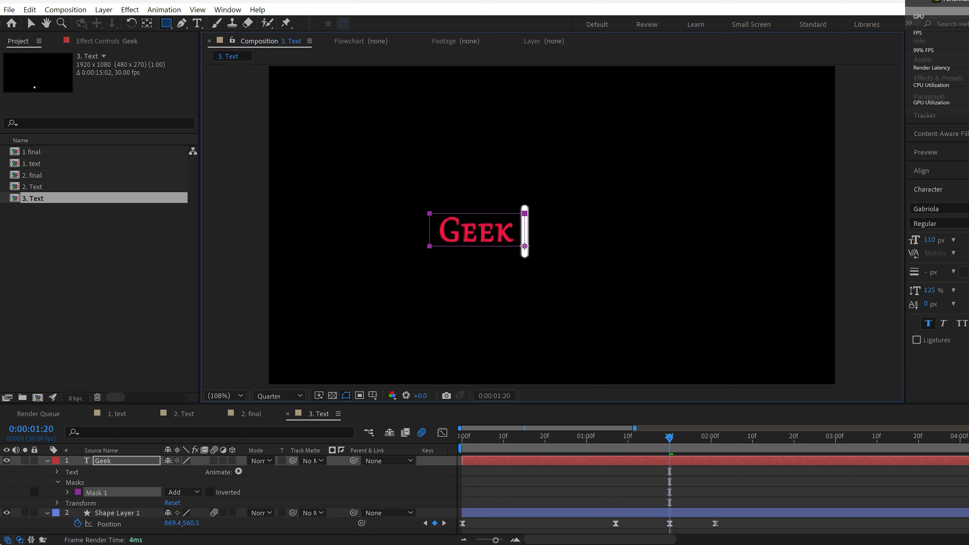
Step: Set the Geek mask's feather to 15 pixels and start the Geek layer at 0:00:01:20
left_click(67, 492)
left_click(179, 508)
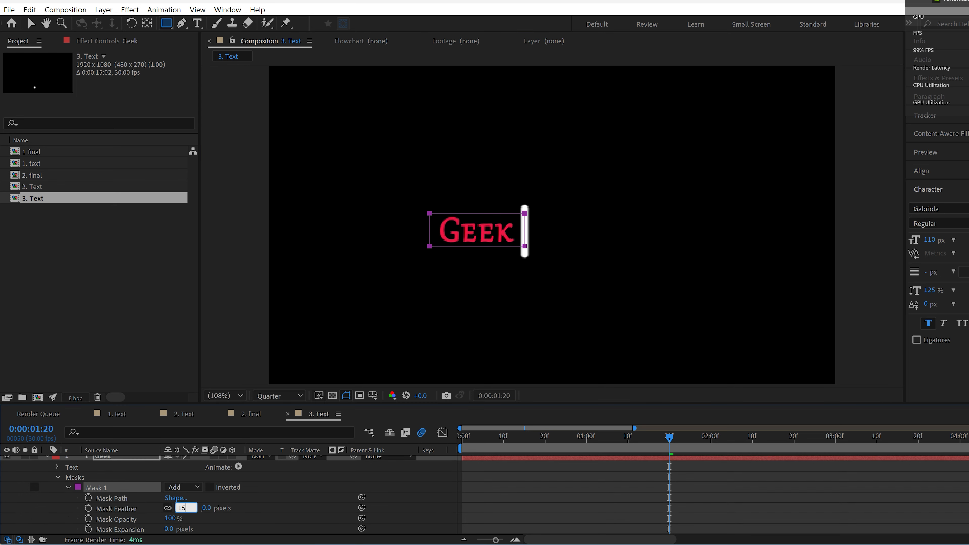
type("15")
key("Return")
left_click(699, 460)
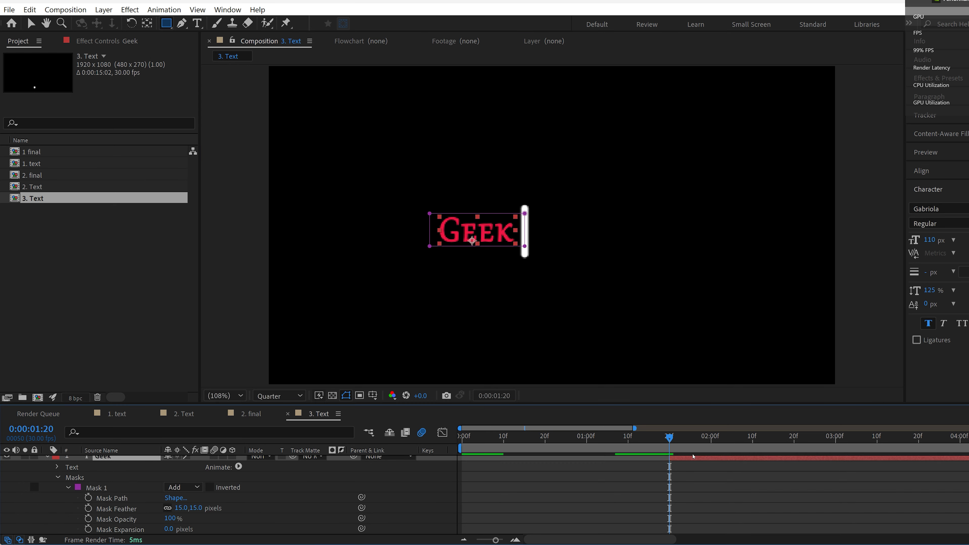
Step: Keyframe the Geek mask's Mask Path, move that keyframe to 0:00:02:26, and go to 0:00:01:21 with the Selection tool
left_click(88, 497)
left_click_drag(671, 443, 705, 442)
left_click_drag(740, 498, 821, 498)
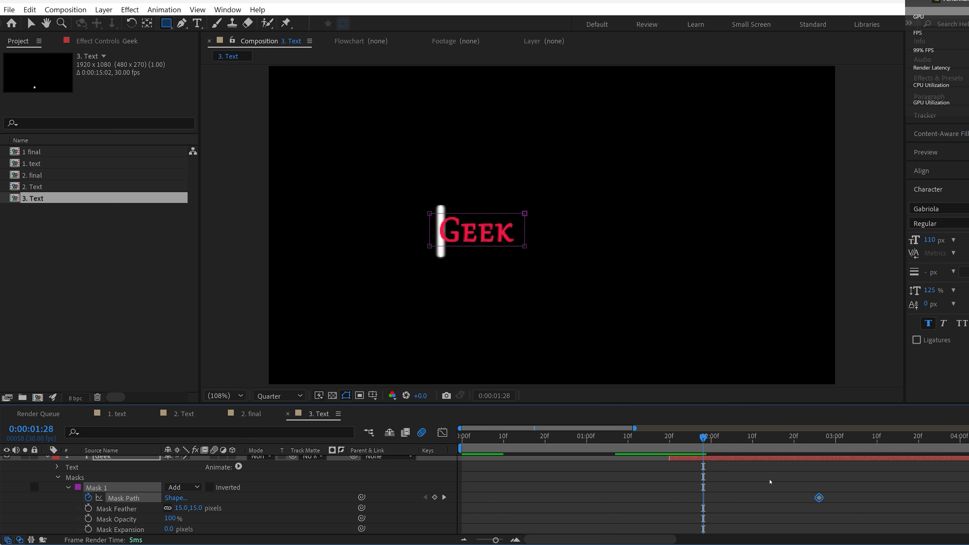
left_click_drag(666, 442, 676, 445)
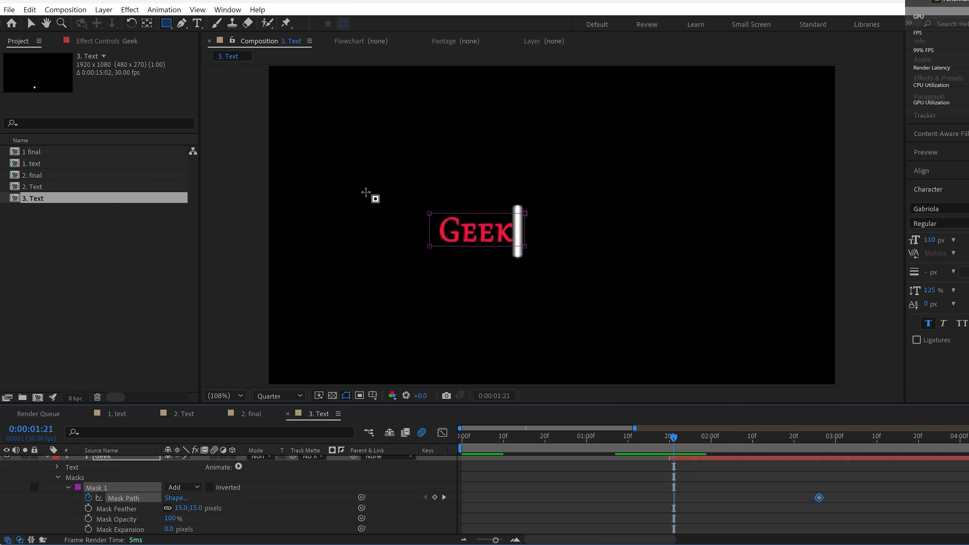
left_click(30, 23)
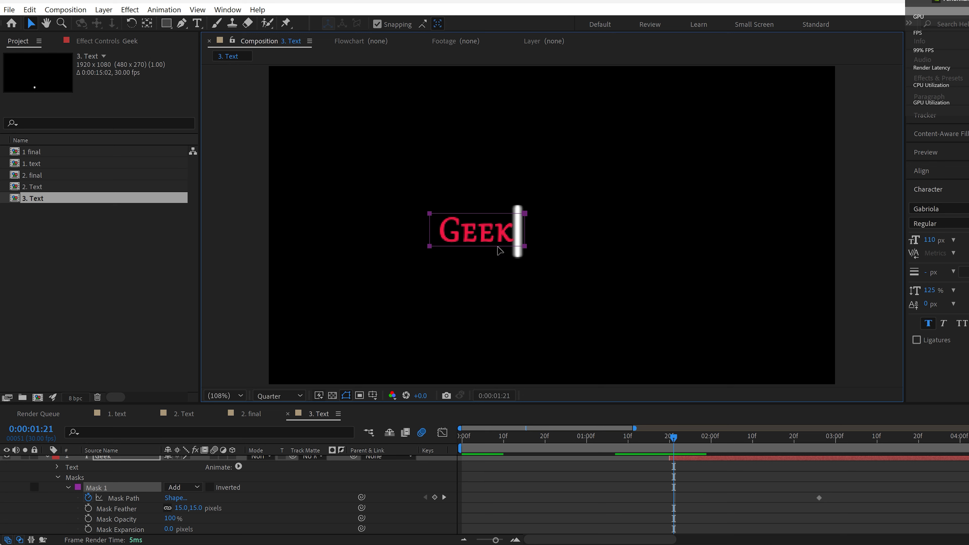
Step: Move the Geek mask right of the text at 0:00:01:21, set its end keyframe at 0:00:02:02, and preview
left_click_drag(488, 250, 585, 249)
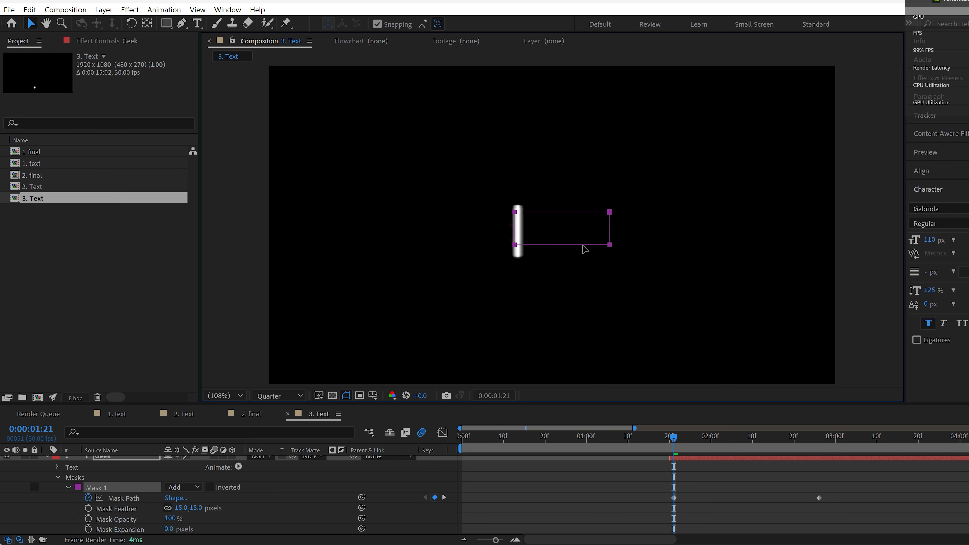
key("space")
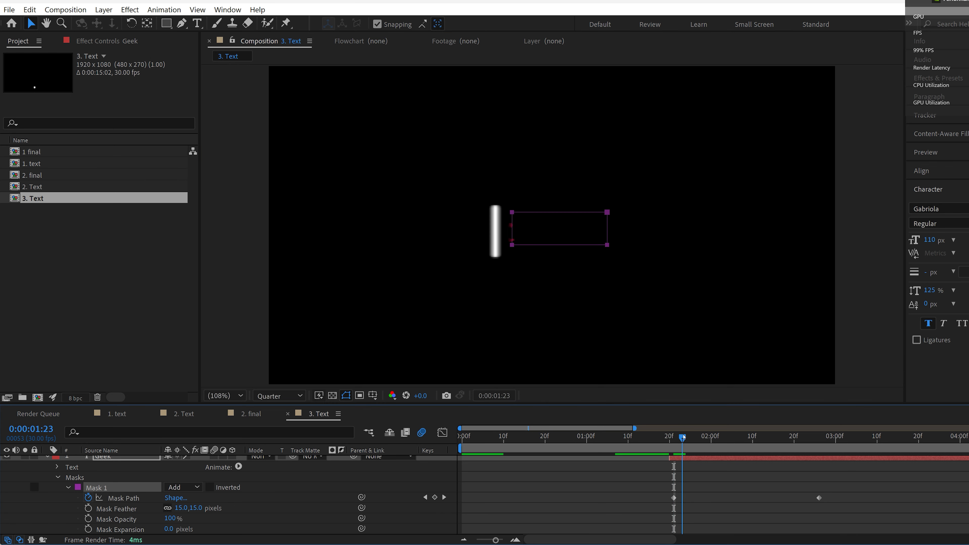
left_click_drag(820, 498, 720, 499)
key("space")
left_click(624, 438)
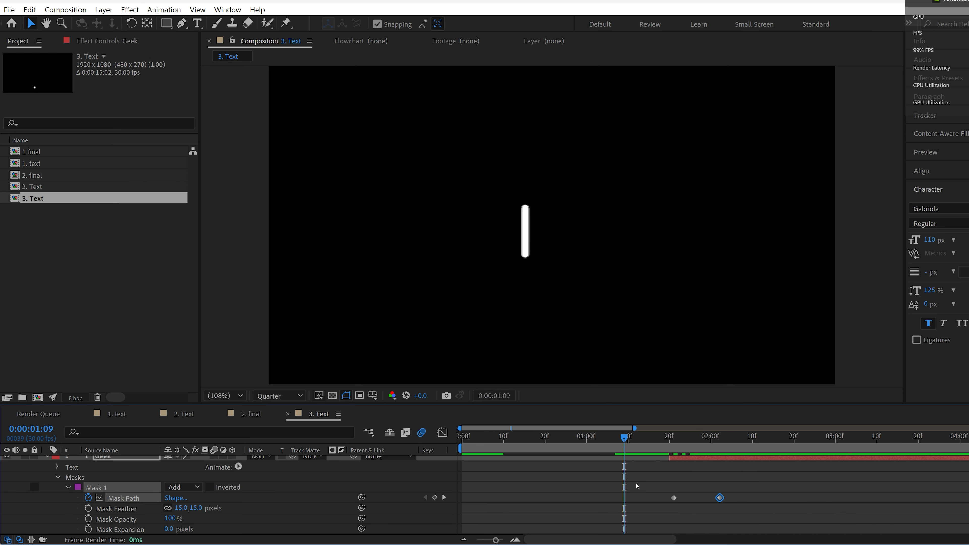
key("space")
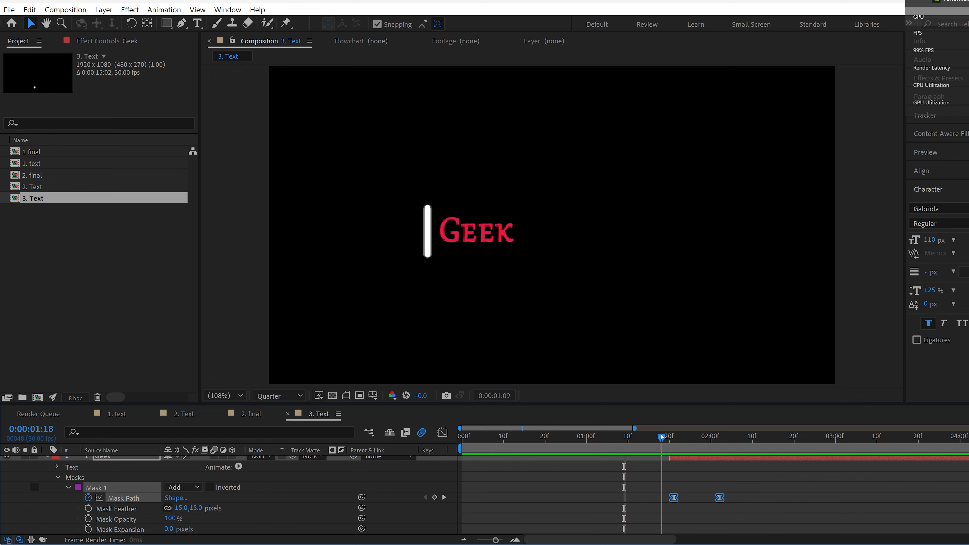
Step: Paste copies of the bar's last Position keyframe at 0:00:02:19 and its 0:00:01:20 Position keyframe at 0:00:03:20
left_click(69, 487)
left_click(48, 461)
left_click(117, 471)
key("u")
left_click(715, 493)
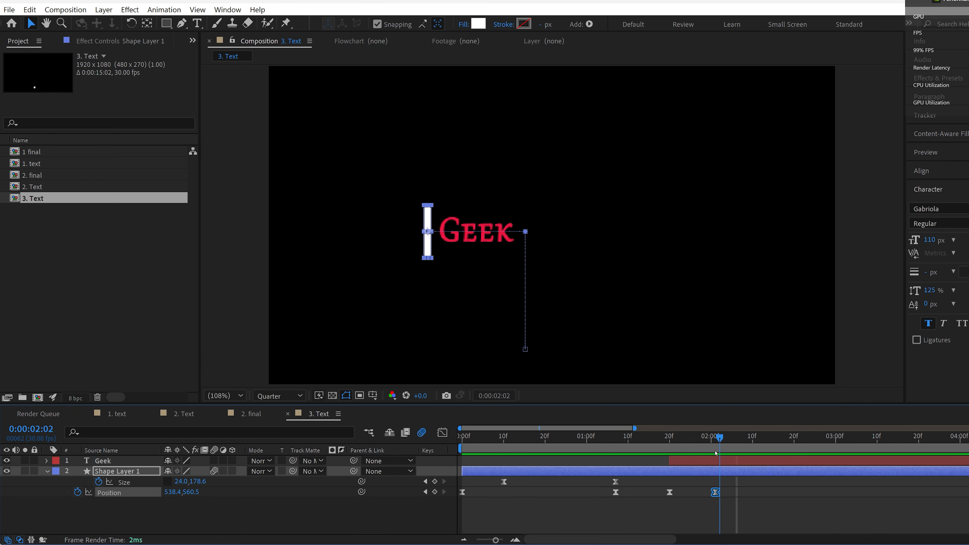
left_click(790, 438)
key("ctrl+v")
key("space")
left_click(669, 440)
left_click_drag(669, 442, 918, 440)
key("ctrl+v")
left_click(619, 438)
key("space")
left_click(793, 438)
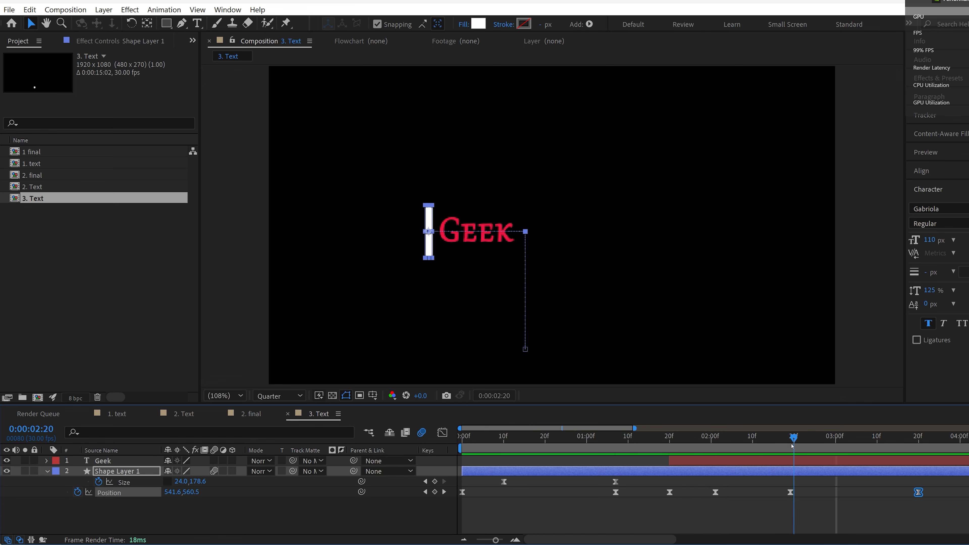
Step: Retime the bar's return by moving its last two Position keyframes to 0:00:02:09 and 0:00:02:27
left_click_drag(789, 492, 748, 492)
left_click_drag(918, 492, 889, 492)
key("Home")
key("space")
left_click_drag(619, 438, 789, 439)
left_click_drag(890, 492, 823, 492)
Step: Add a "Savvy" text layer over the Geek text and trim its start at 0:00:02:19
left_click(724, 461)
key("ctrl+t")
left_click(419, 232)
type("Savvy")
left_click_drag(400, 292, 454, 301)
type("[")
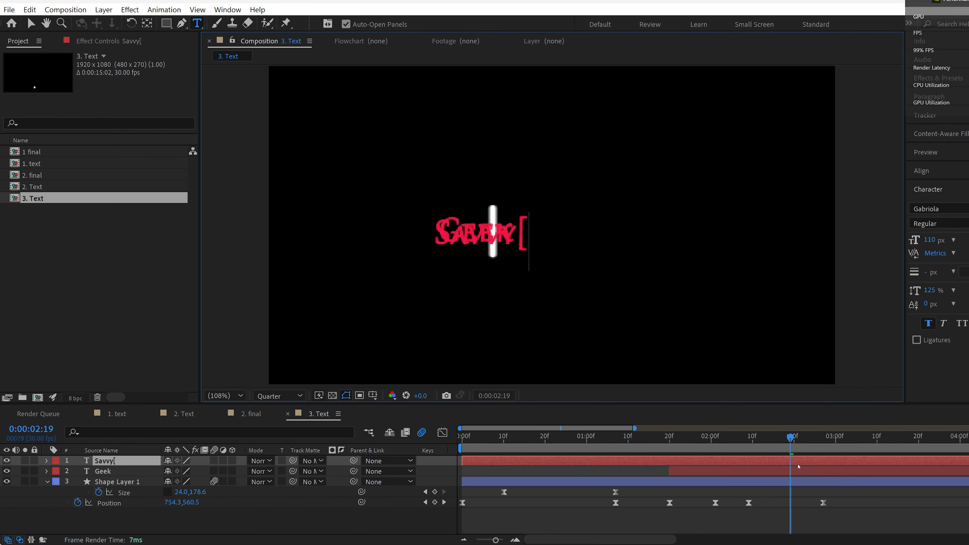
key("BackSpace")
left_click(798, 462)
key("alt+[")
Step: Undo the latest keyframe edits and trim the Savvy layer's start to 0:00:02:10
left_click_drag(790, 438, 657, 439)
left_click_drag(662, 515, 815, 505)
left_click(615, 503, "shift")
mouse_move(657, 438)
left_mouse_down()
mouse_move(616, 439)
mouse_move(666, 439)
left_mouse_up()
left_click_drag(651, 492, 811, 504)
left_click_drag(665, 438, 707, 439)
key("space")
key("ctrl+z")
key("ctrl+z")
key("space")
left_click(798, 461)
key("alt+[")
Step: Copy the Geek mask's first Mask Path keyframe and paste it so the text hides again as the bar returns
left_click(103, 471)
left_click(47, 472)
key("u")
left_click(674, 492)
key("ctrl+c")
key("ctrl+v")
left_click_drag(753, 492, 811, 495)
left_click_drag(707, 438, 761, 440)
left_click_drag(811, 492, 859, 491)
mouse_move(761, 439)
left_mouse_down()
mouse_move(798, 439)
mouse_move(754, 441)
mouse_move(763, 451)
mouse_move(749, 441)
left_mouse_up()
Step: With Savvy temporarily hidden, adjust the Geek mask to follow the bar and move its closing keyframe to about 0:00:02:21
left_click(6, 461)
left_click_drag(749, 439, 755, 441)
mouse_move(861, 492)
left_mouse_down()
mouse_move(845, 492)
mouse_move(852, 492)
left_mouse_up()
left_click_drag(757, 439, 774, 440)
left_click(30, 24)
key("Page_Up")
left_click_drag(461, 214, 475, 215)
left_click_drag(774, 439, 778, 440)
left_click_drag(852, 493, 799, 493)
left_click_drag(778, 439, 761, 440)
left_click(7, 461)
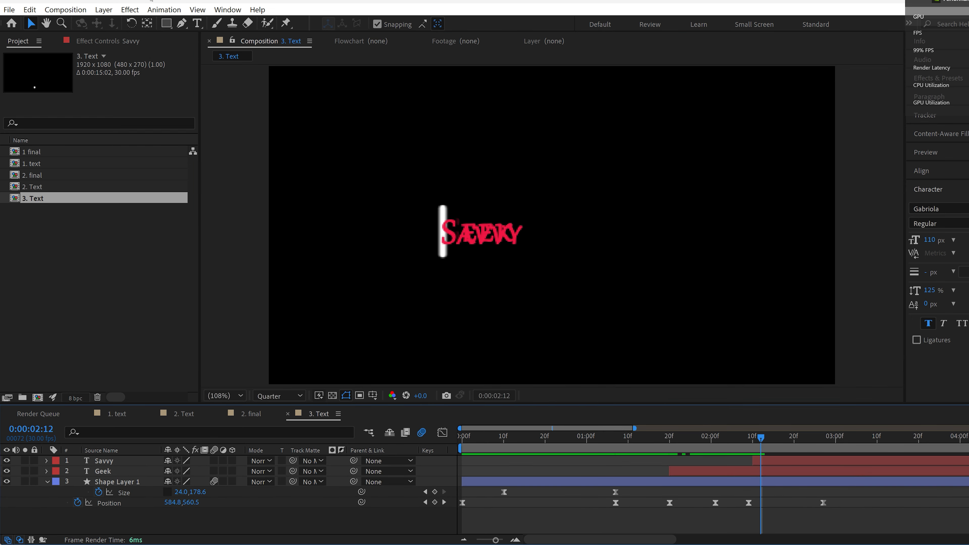
Step: Draw a rectangular mask around Savvy, set its feather to 10 pixels, and keyframe its Mask Path at about 0:00:02:28
left_click(166, 24)
left_click_drag(426, 215, 526, 245)
key("ctrl+z")
left_click(88, 498)
left_click(179, 509)
type("10")
left_click_drag(761, 498, 827, 497)
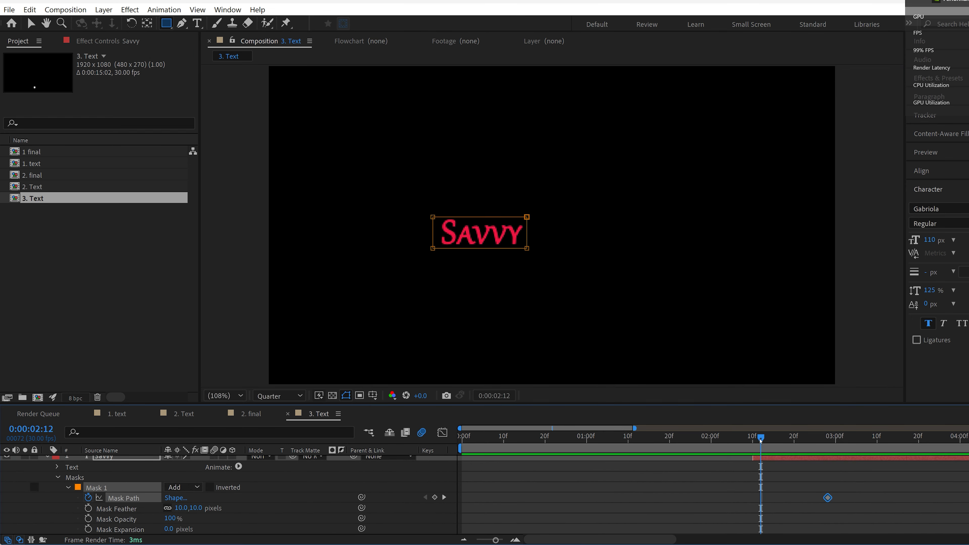
Step: At 0:00:02:10, move the Savvy mask left so it ends at the bar, and apply Easy Ease to its keyframes
left_click_drag(761, 439, 753, 439)
left_click(31, 24)
left_click_drag(448, 248, 380, 251)
key("ctrl+z")
key("F9")
Step: Move the Savvy layer's Mask Path keyframes to 0:00:02:09 and about 0:00:02:23 to match the bar's movement
left_click(104, 460)
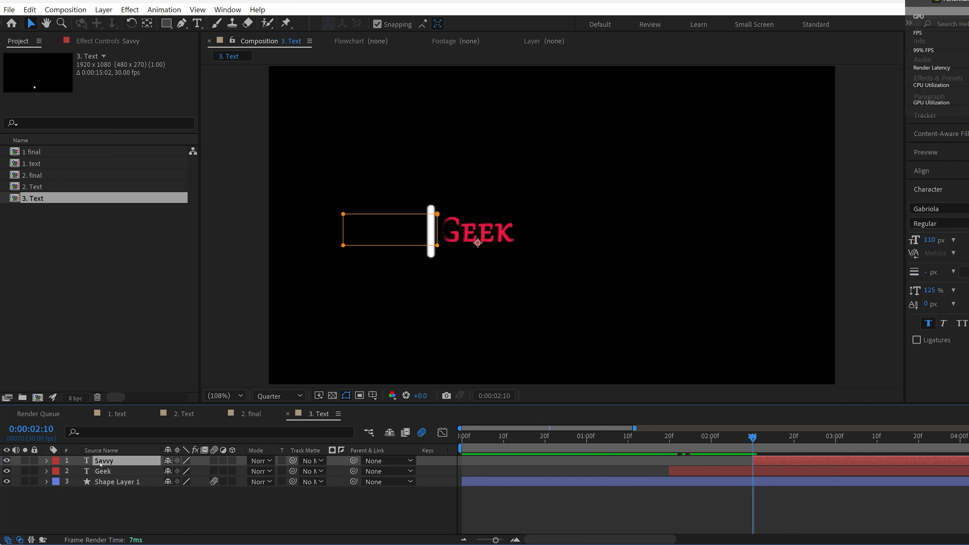
key("u")
mouse_move(753, 439)
left_mouse_down()
mouse_move(837, 439)
mouse_move(744, 439)
left_mouse_up()
key("u")
left_click_drag(828, 482, 806, 482)
left_click_drag(753, 482, 750, 483)
left_click_drag(745, 439, 773, 439)
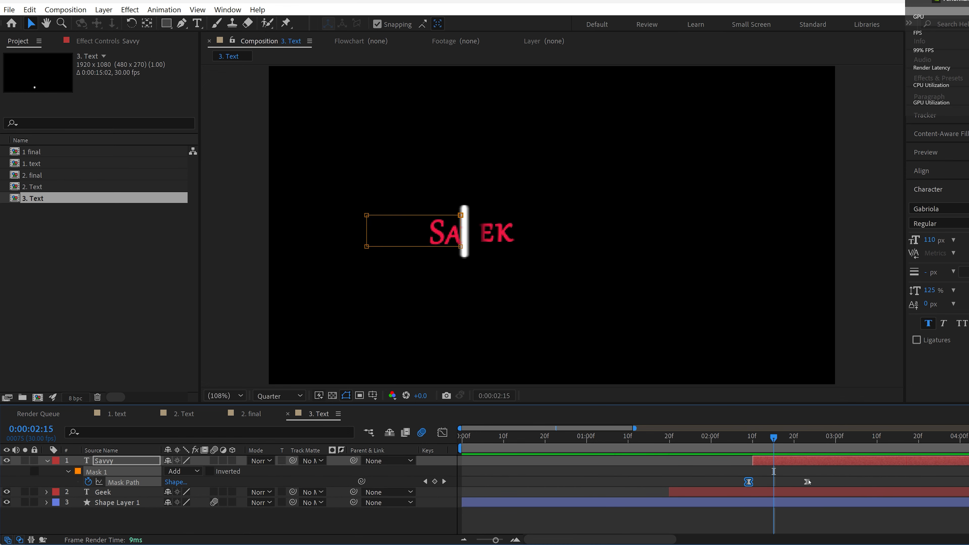
Step: Move the last Savvy mask keyframe to 0:00:02:25 and realign the mask with the bar at about 0:00:02:16 and 0:00:02:20
left_click_drag(807, 482, 815, 482)
mouse_move(773, 438)
left_mouse_down()
mouse_move(786, 440)
mouse_move(778, 440)
left_mouse_up()
left_click_drag(458, 248, 463, 248)
left_click_drag(777, 440, 795, 441)
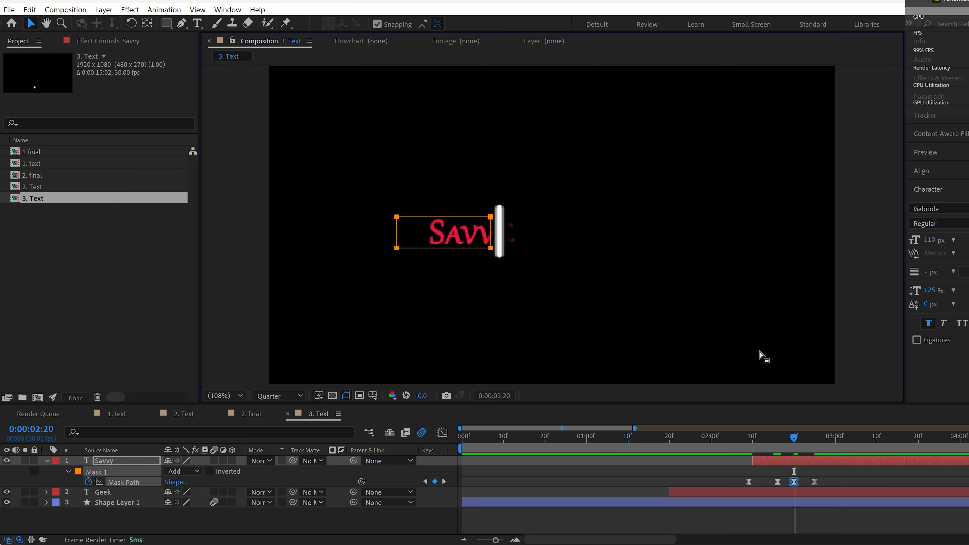
Step: Move the last Savvy mask keyframe to 0:00:02:27 and preview the animation from the start
left_click_drag(793, 439, 797, 440)
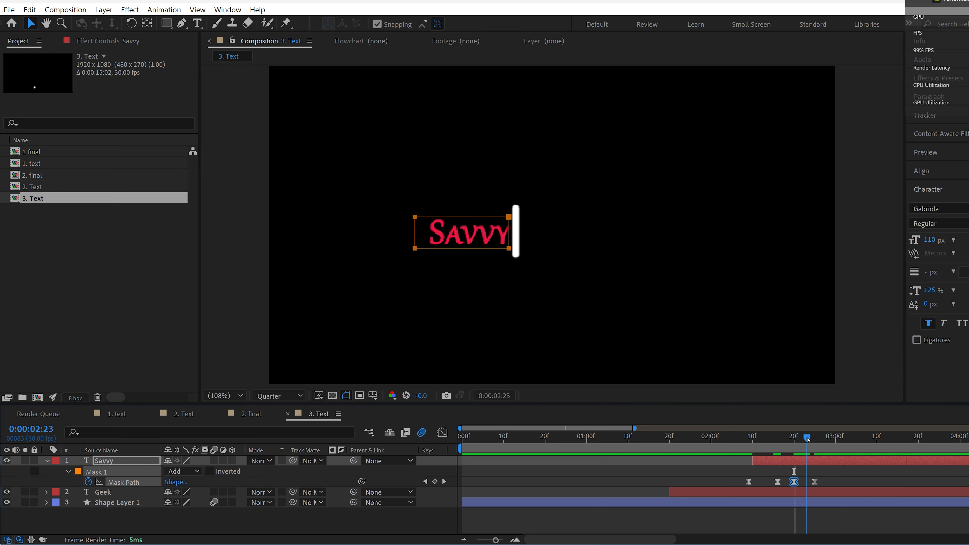
left_click_drag(821, 483, 823, 482)
left_click_drag(811, 438, 410, 438)
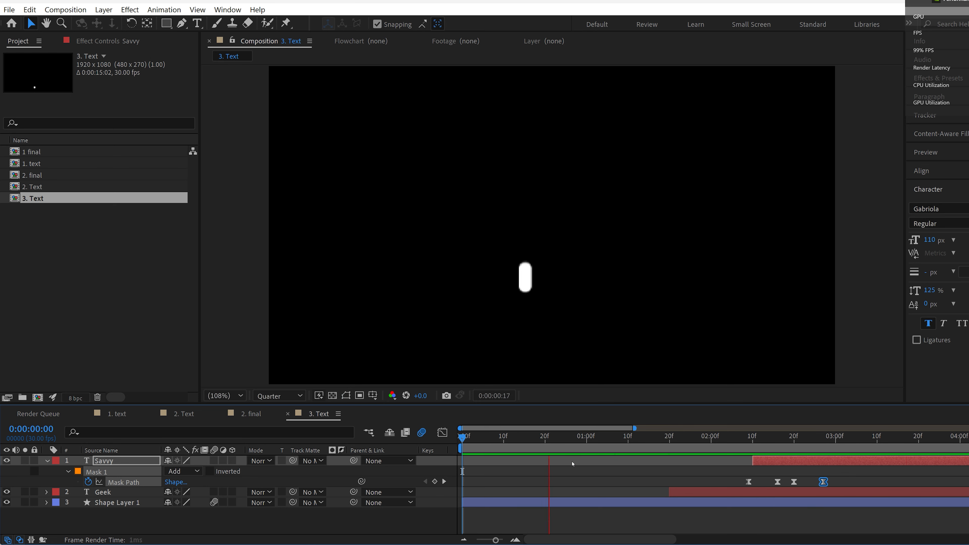
key("space")
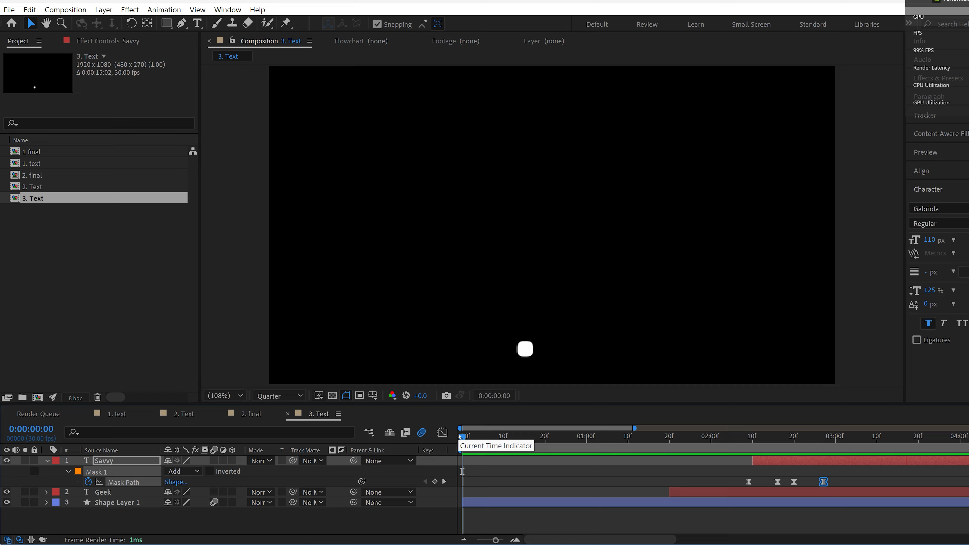